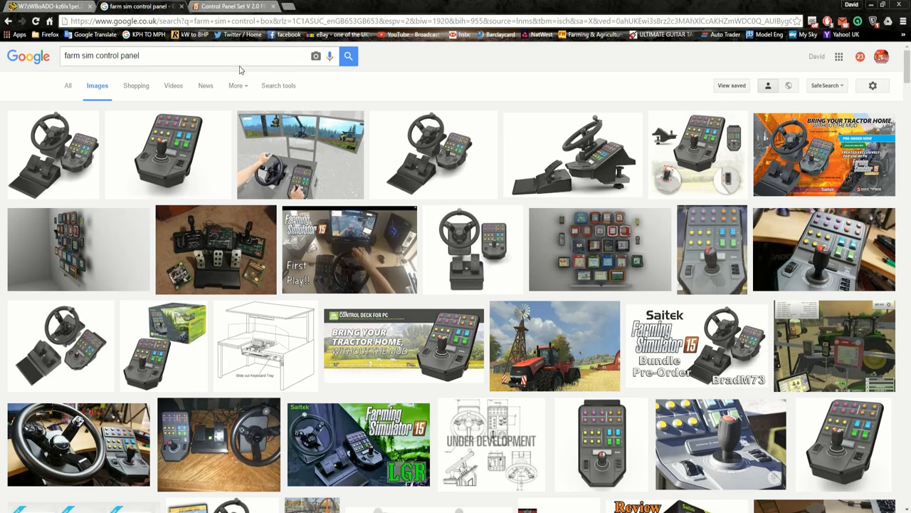
Step: Browse the farm sim control panel image results and preview the front-view Control Panel Set V 2.0 image
click(81, 249)
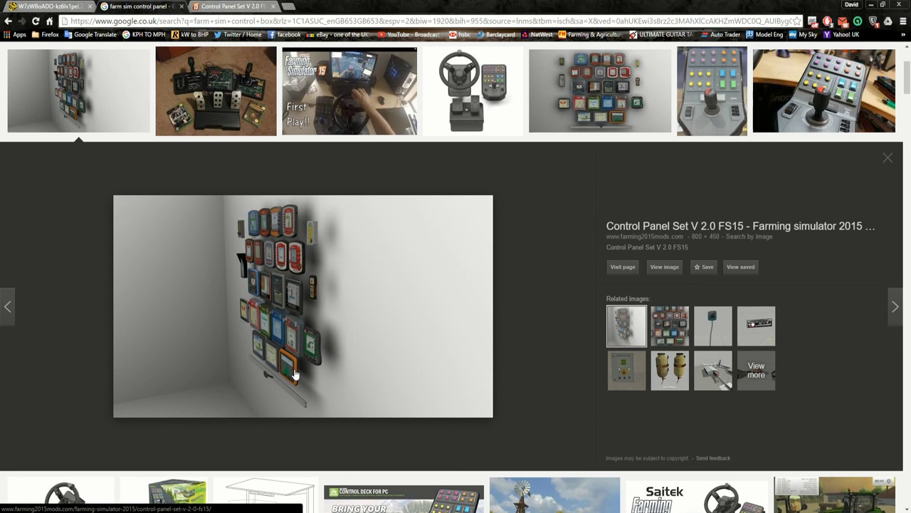
click(61, 7)
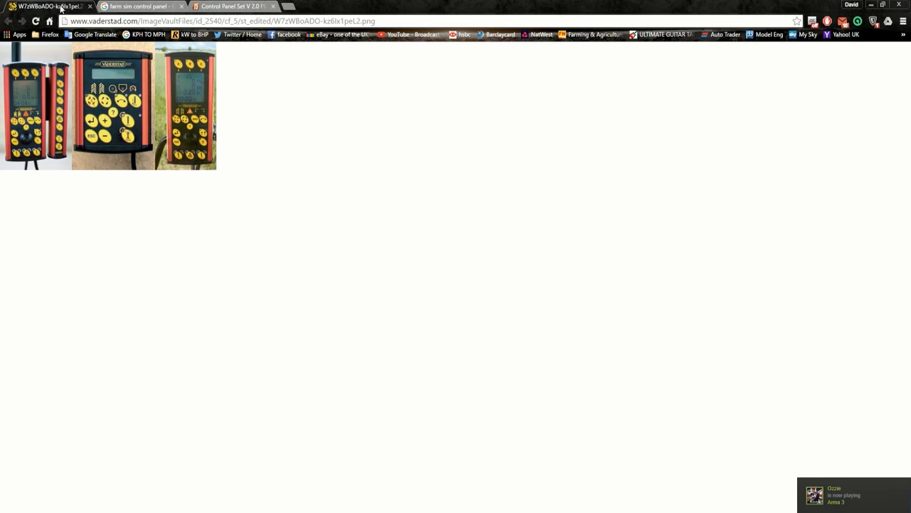
click(152, 10)
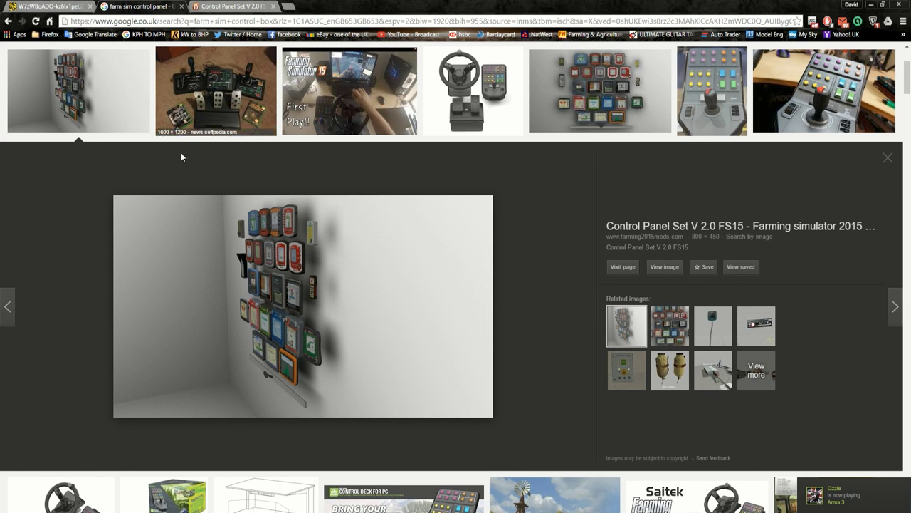
click(541, 96)
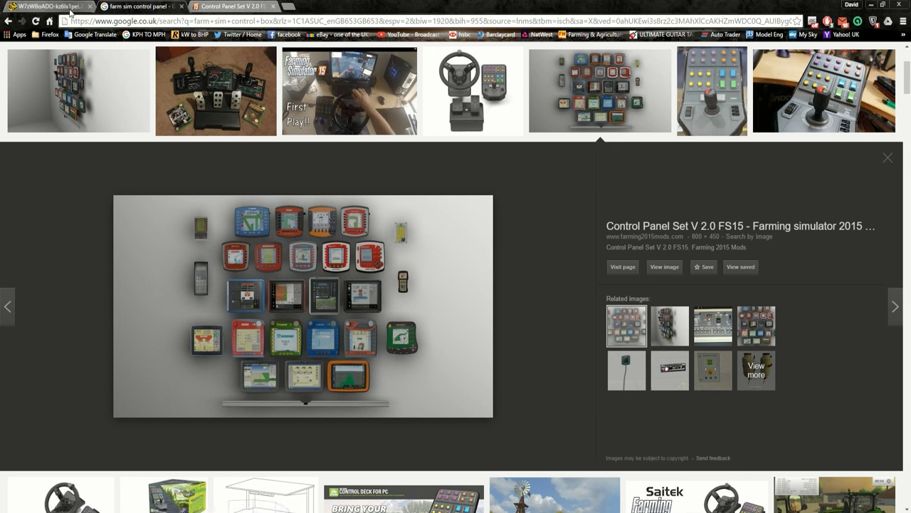
Step: Compare against the Vaderstad control unit image, return to the results, then minimize the browser
click(57, 7)
click(126, 8)
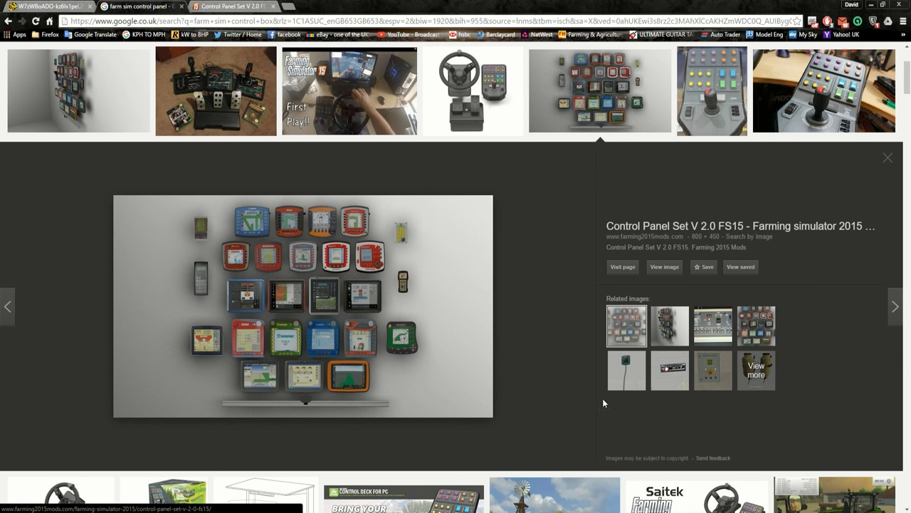
click(870, 4)
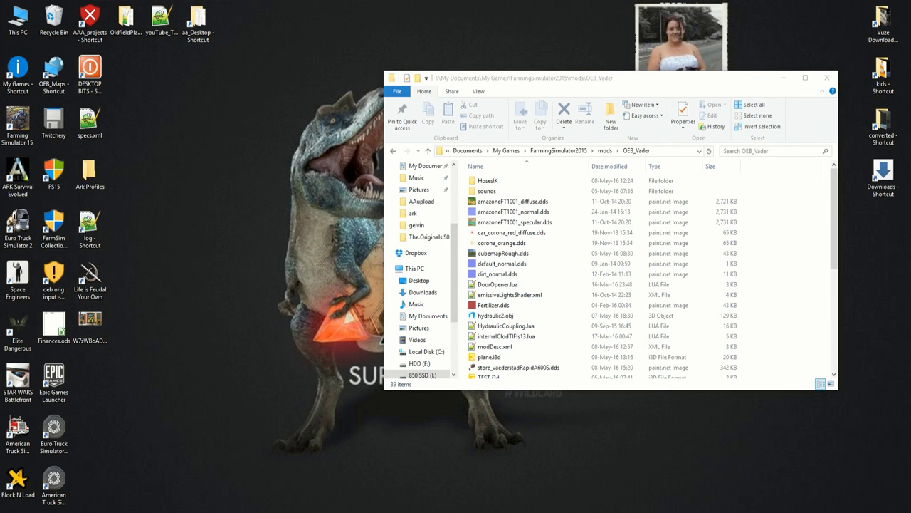
Step: Copy the control panel folder into OEB_Vader as vaderCtrlPanel and select its Amazone_Amapad.i3d
drag(88, 171, 768, 215)
double_click(516, 203)
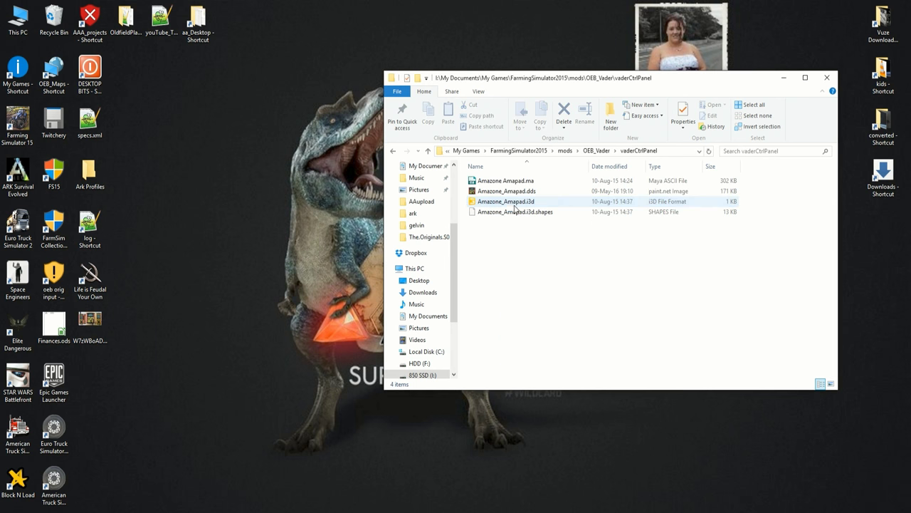
click(515, 205)
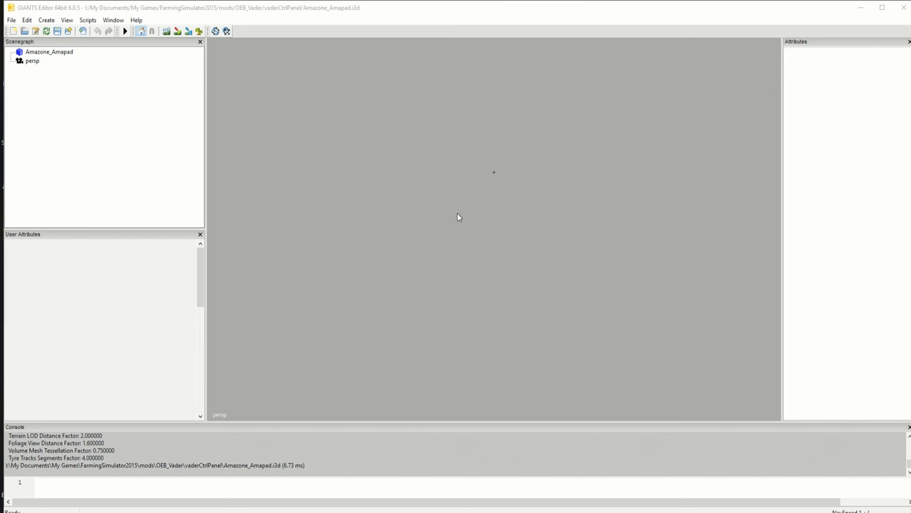
Step: Zoom and pan in on the tiny Amazone_Amapad keypad model, then close it without saving
right_click(479, 286)
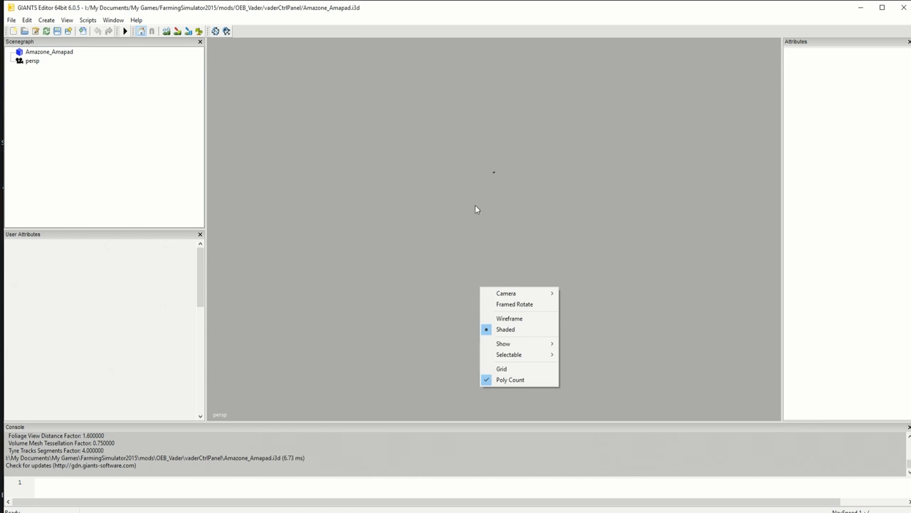
click(461, 235)
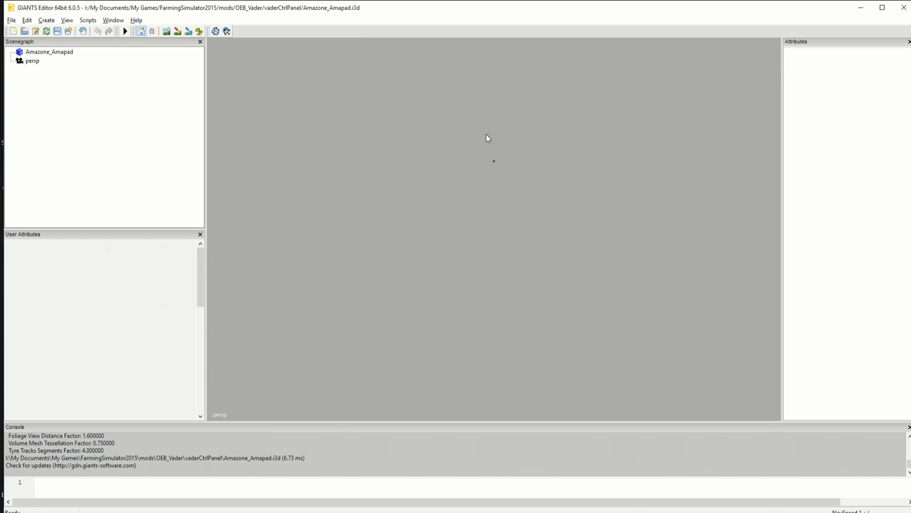
right_drag(513, 84, 452, 304)
scroll(406, 203, up, 5)
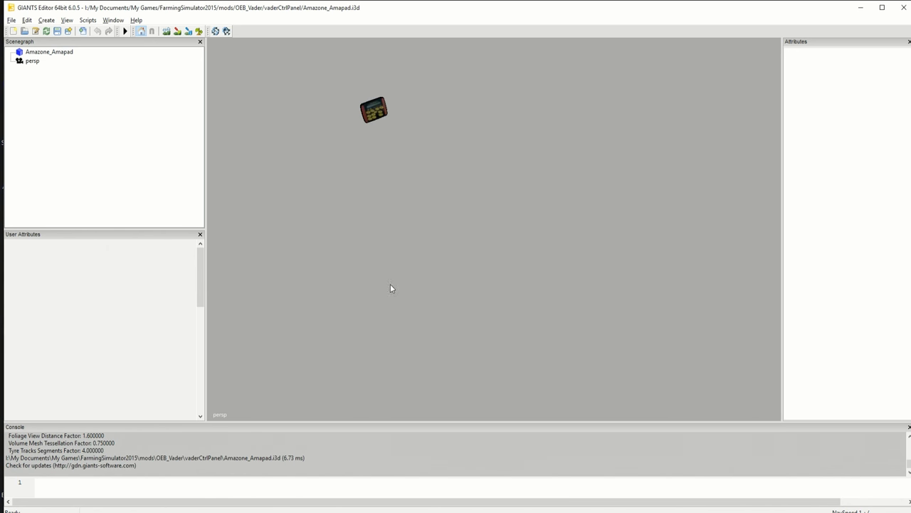
right_drag(457, 266, 397, 216)
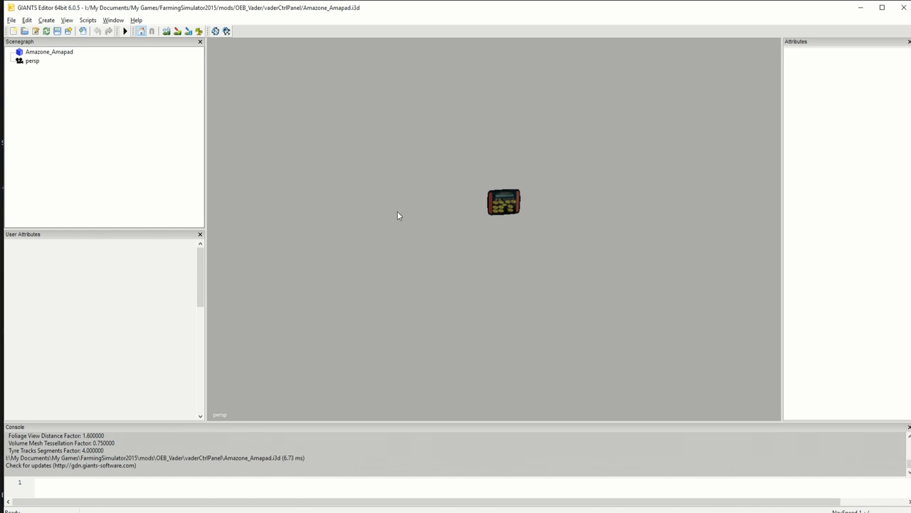
scroll(397, 216, up, 1)
scroll(419, 173, up, 3)
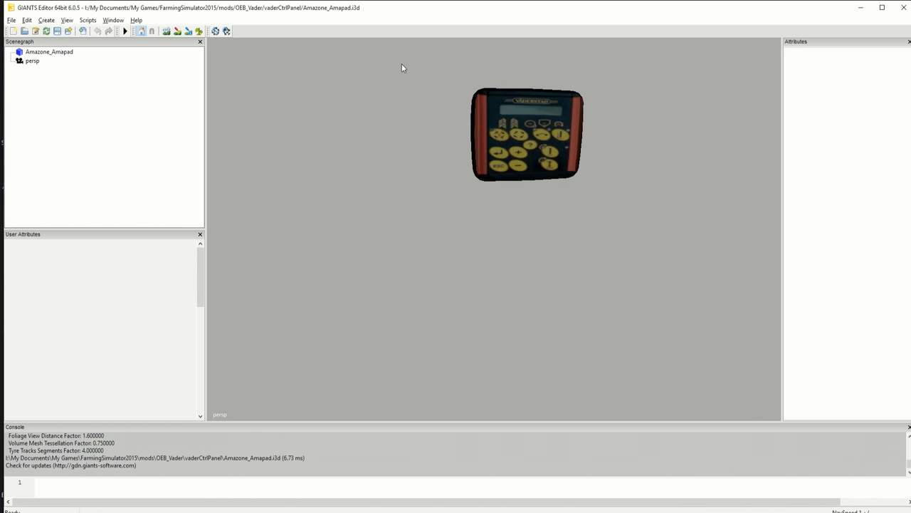
mouse_move(449, 186)
middle_down()
mouse_move(456, 234)
mouse_move(429, 230)
middle_up()
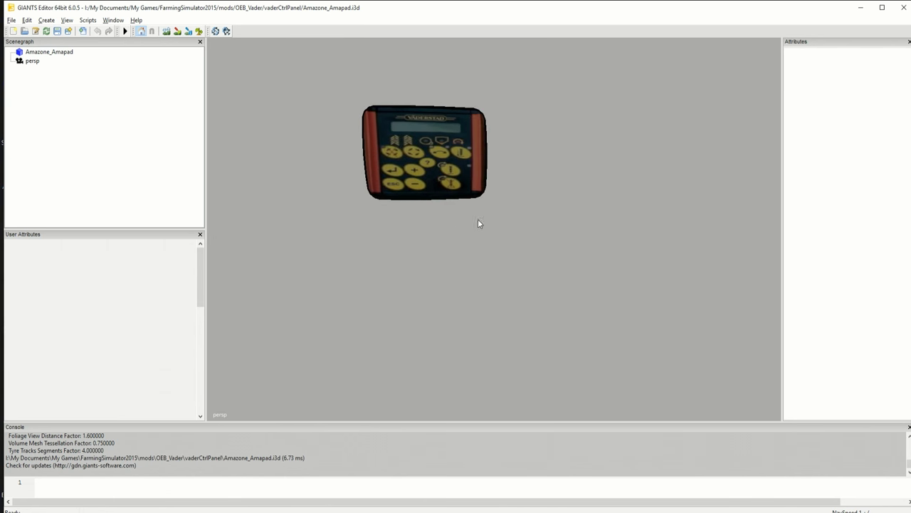
click(902, 7)
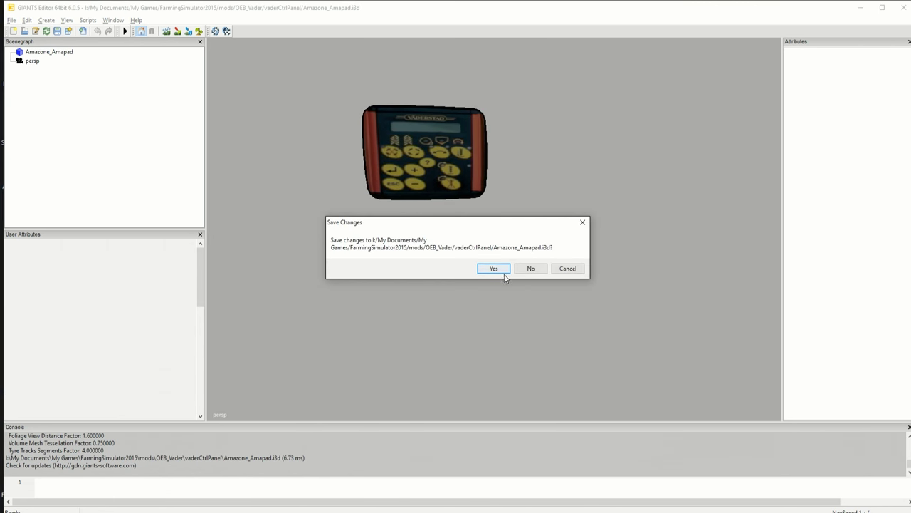
click(524, 269)
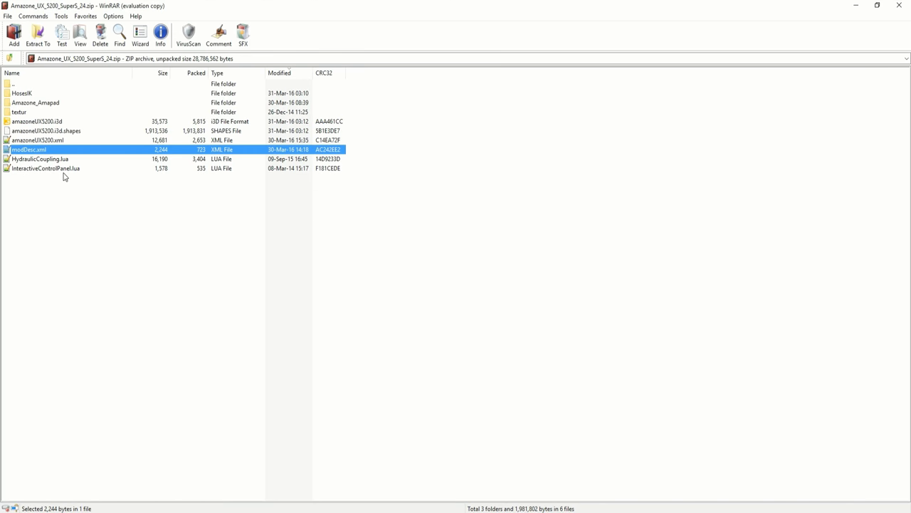
Step: Select InteractiveControlPanel.lua in the Amazone archive and bring up its context menu
click(64, 170)
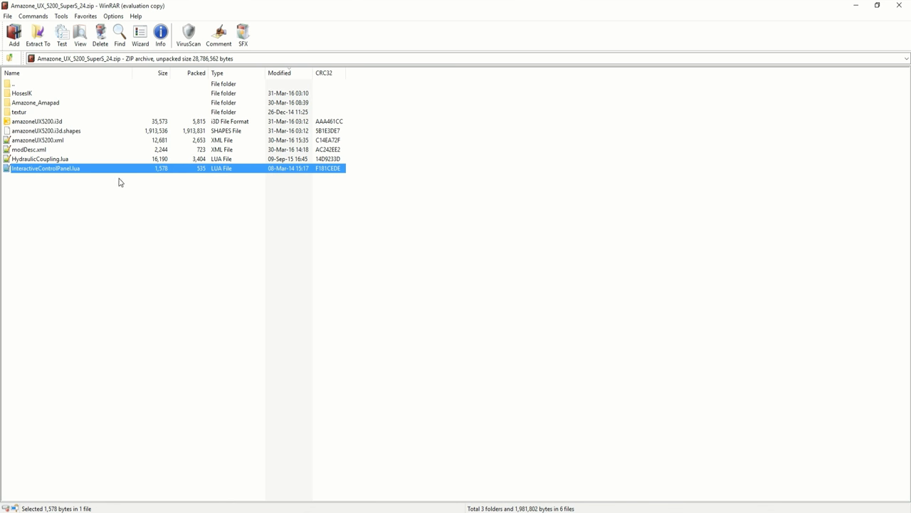
right_click(78, 169)
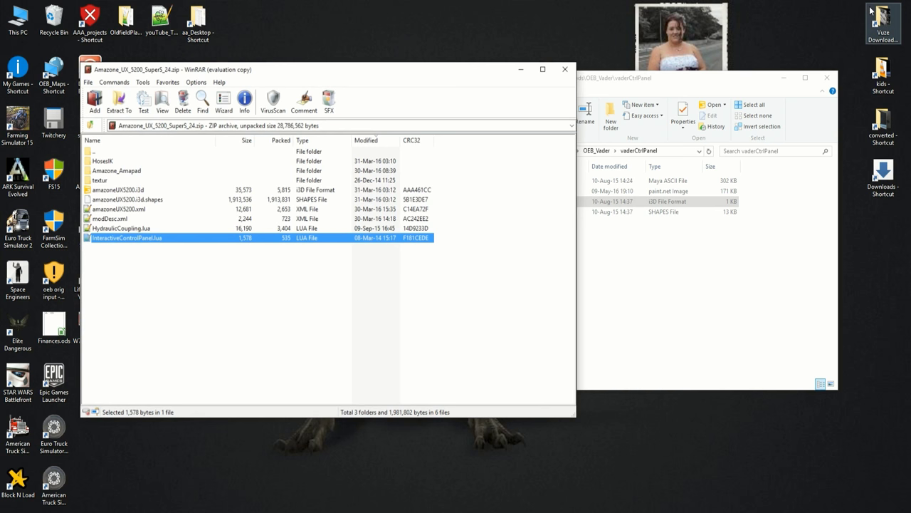
Step: Arrange WinRAR and Explorer side by side and copy InteractiveControlPanel.lua into the OEB_Vader folder
click(874, 5)
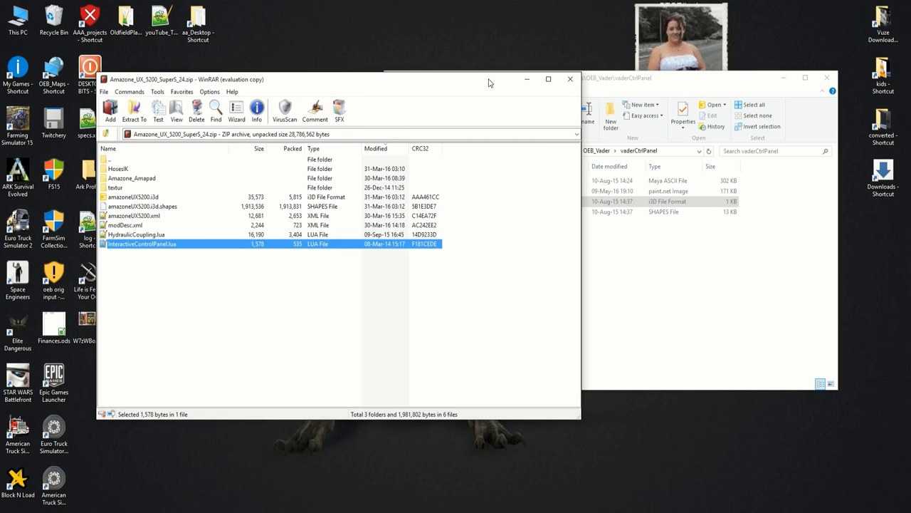
drag(482, 84, 394, 23)
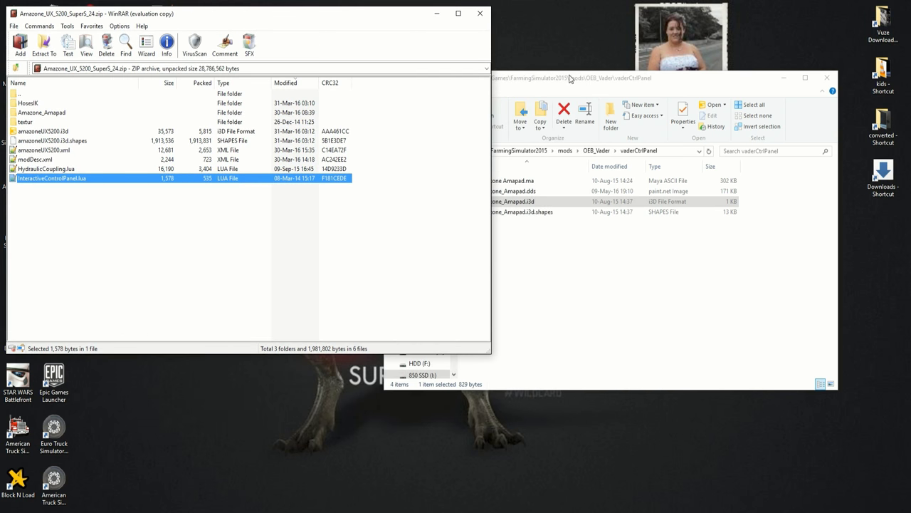
mouse_move(574, 77)
mouse_down()
mouse_move(635, 41)
mouse_move(630, 17)
mouse_up()
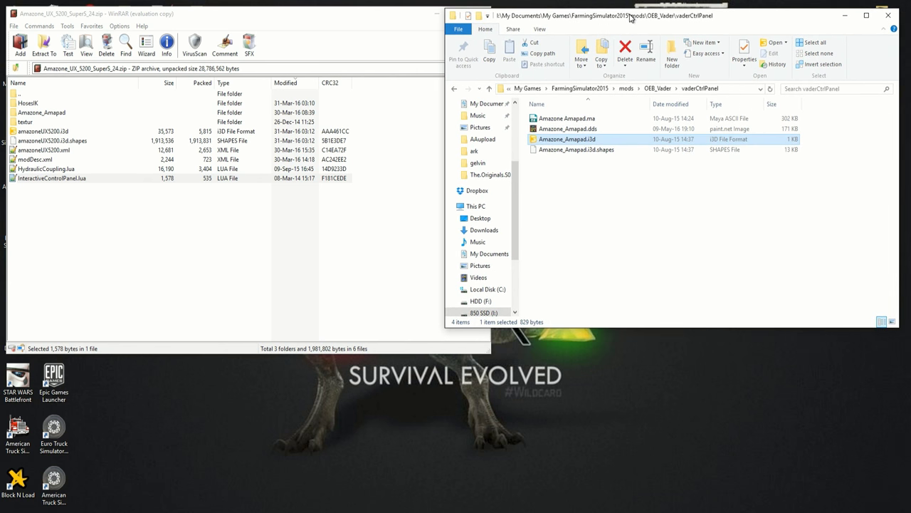
click(658, 88)
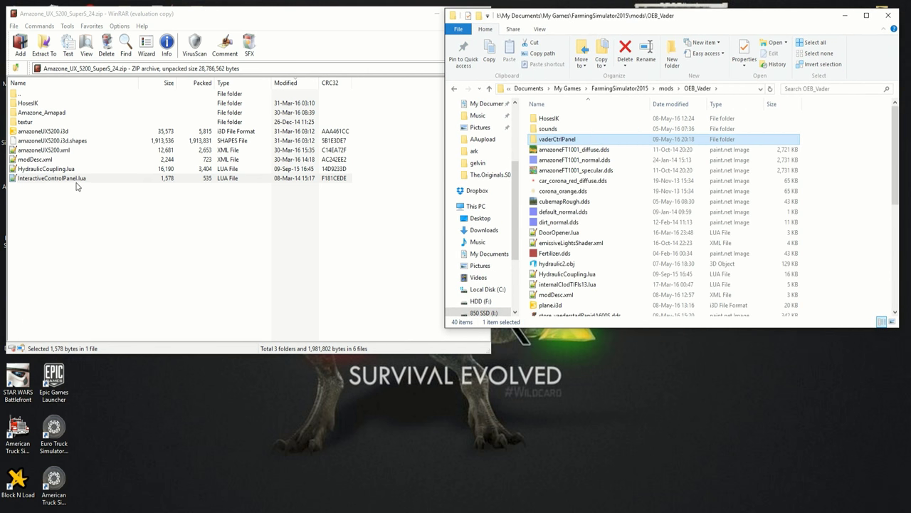
mouse_move(71, 180)
mouse_down()
mouse_move(338, 207)
mouse_move(833, 229)
mouse_up()
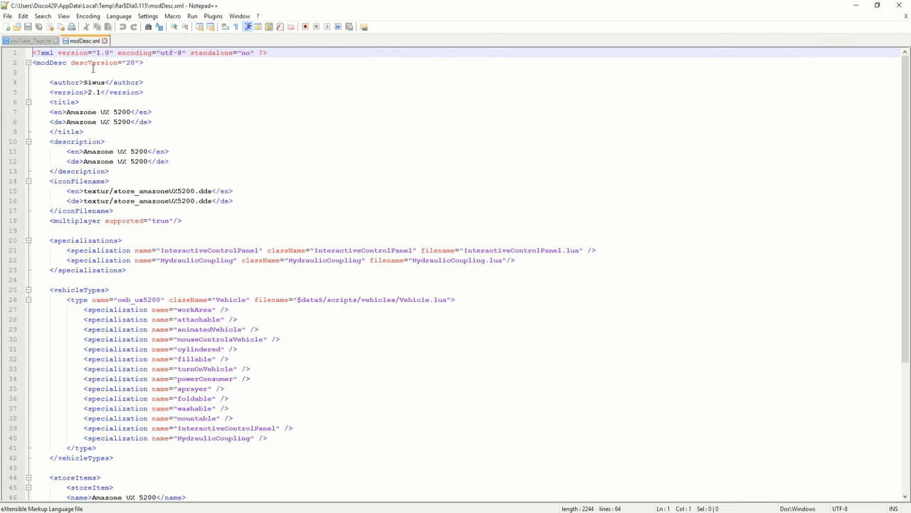
Step: Close youTube_Tags.txt and open the OEB_Vader modDesc.xml in Notepad++
click(55, 42)
click(56, 41)
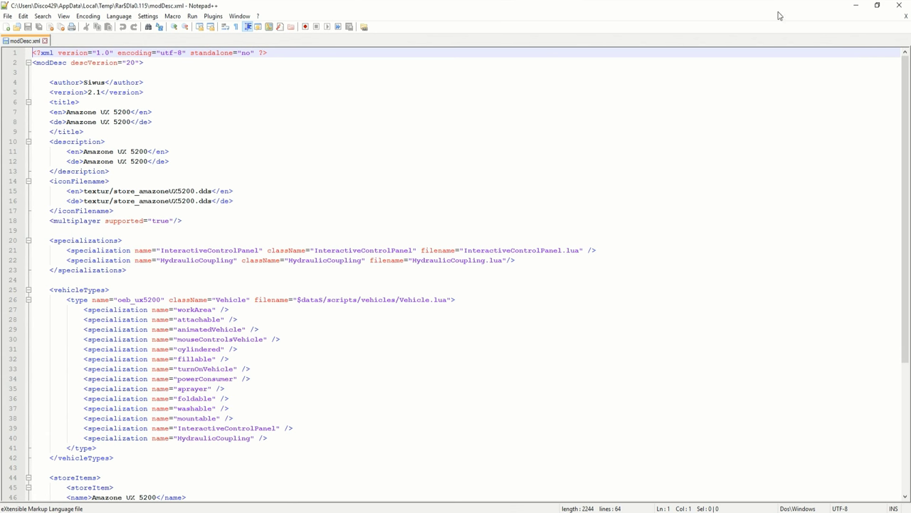
click(855, 6)
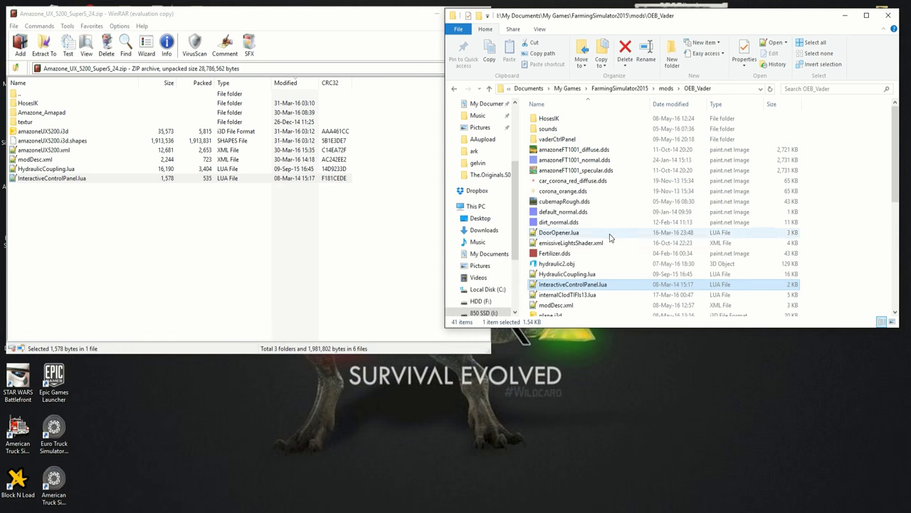
double_click(562, 310)
Step: Copy the InteractiveControlPanel specialization line from the Amazone modDesc.xml, placing the cursor after doorOpener in OEB_Vader's
click(25, 41)
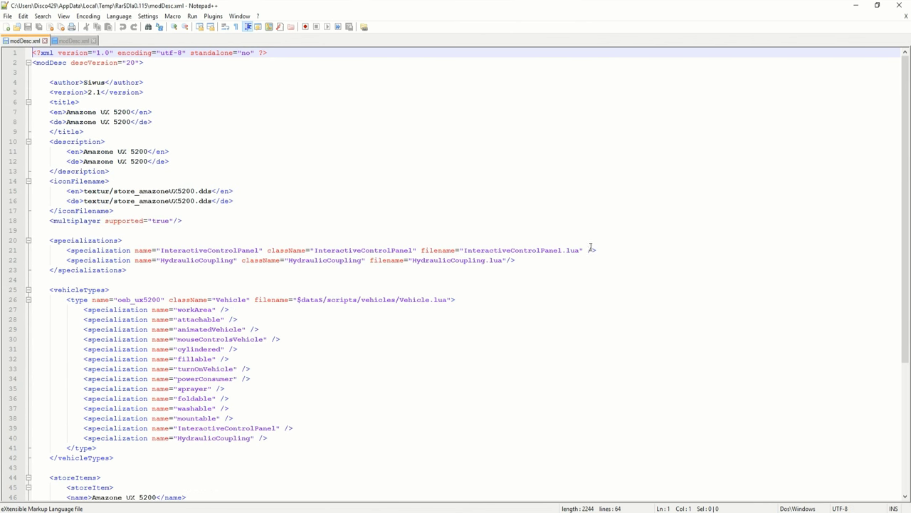
drag(590, 243, 599, 245)
key(ctrl+c)
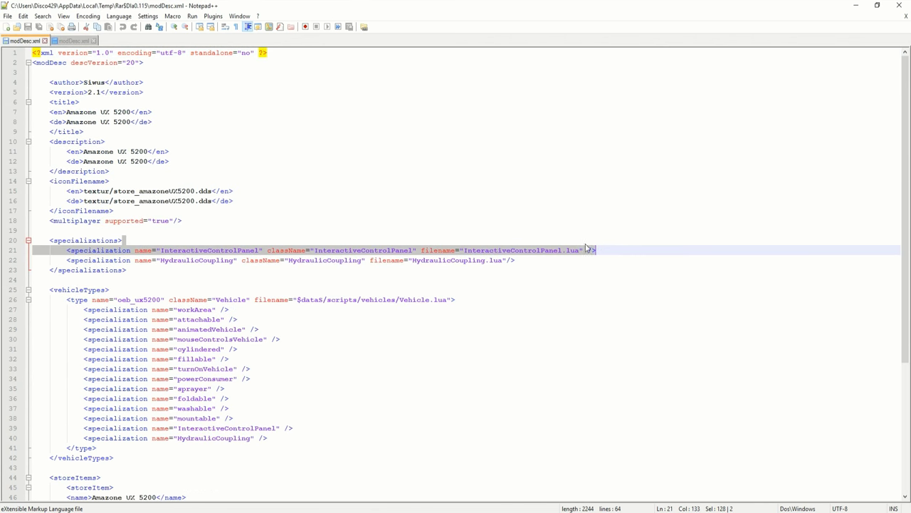
click(66, 42)
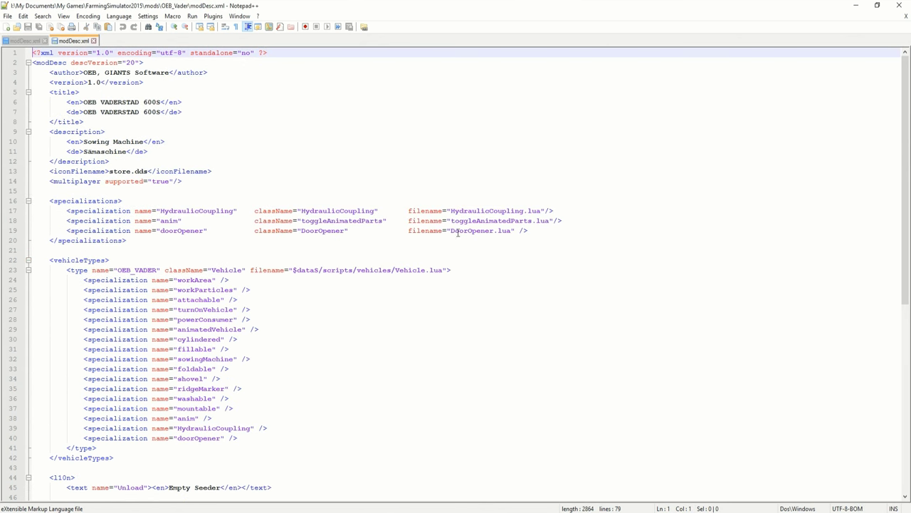
click(544, 231)
Step: Paste the InteractiveControlPanel specialization and add it to the OEB_VADER vehicle type after doorOpener
key(ctrl+v)
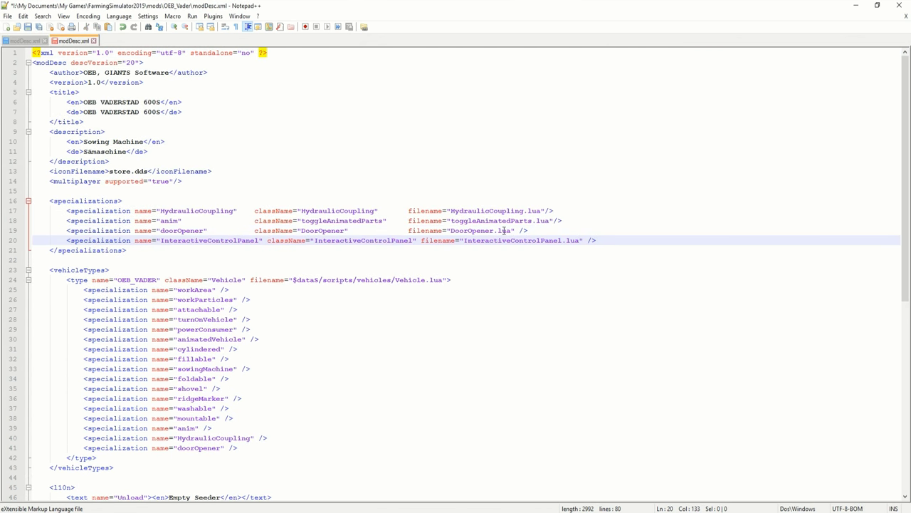
click(24, 40)
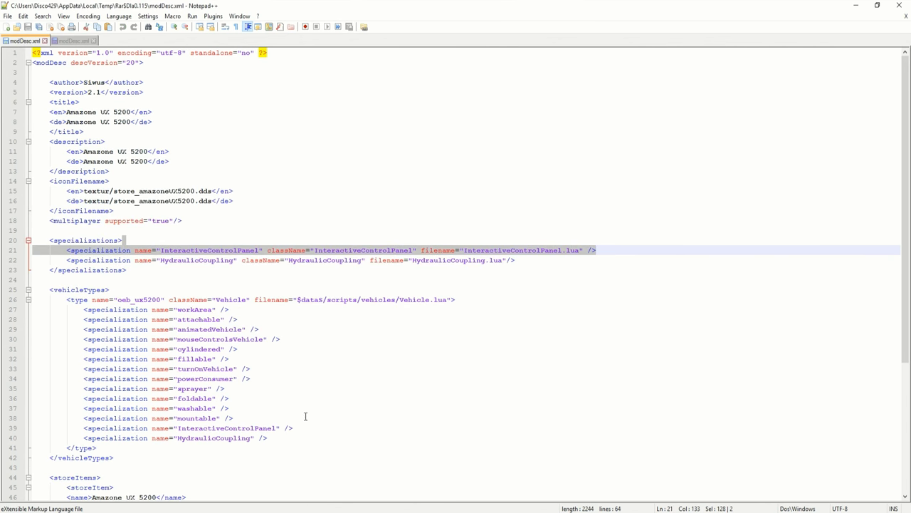
drag(305, 416, 301, 426)
key(ctrl+c)
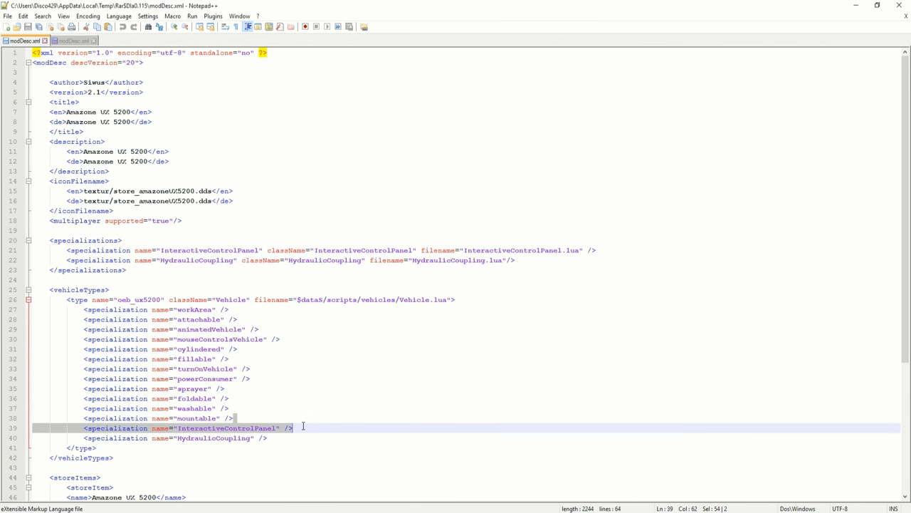
click(70, 40)
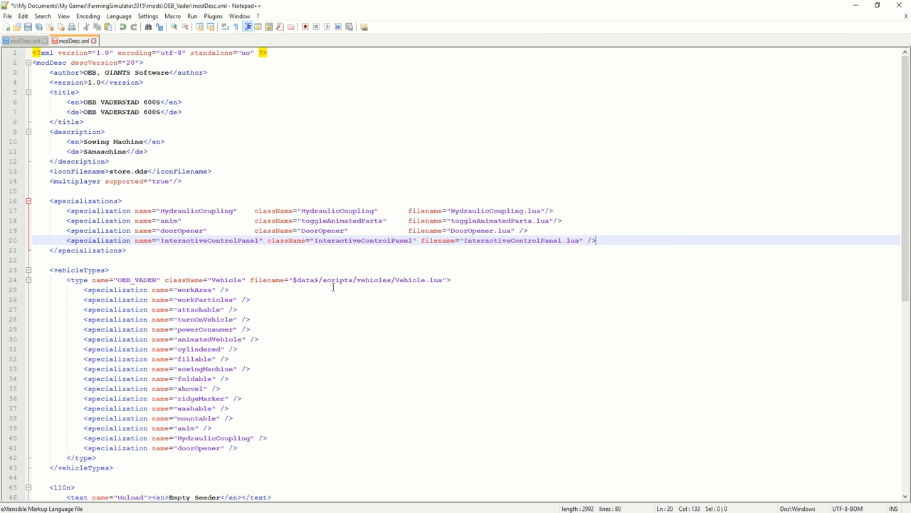
click(266, 452)
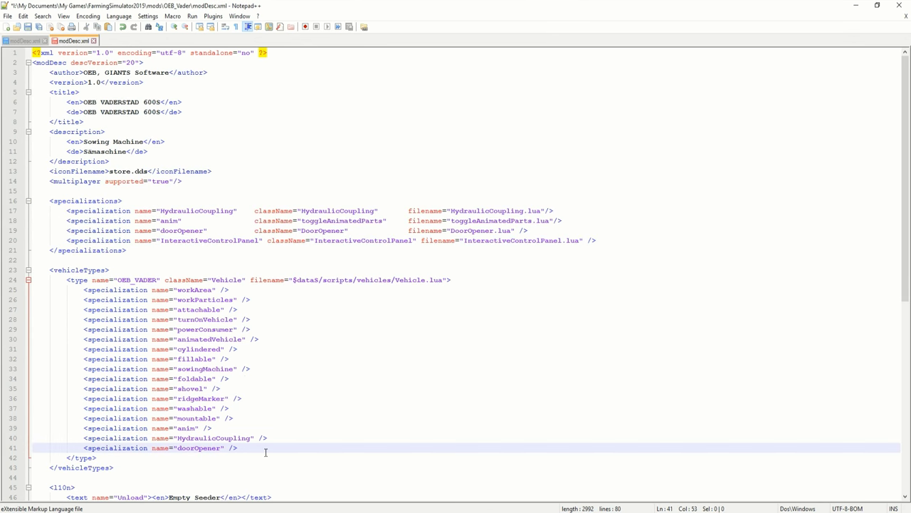
key(ctrl+v)
Step: Check the edits against the Amazone modDesc.xml and save the OEB_Vader modDesc.xml
click(32, 41)
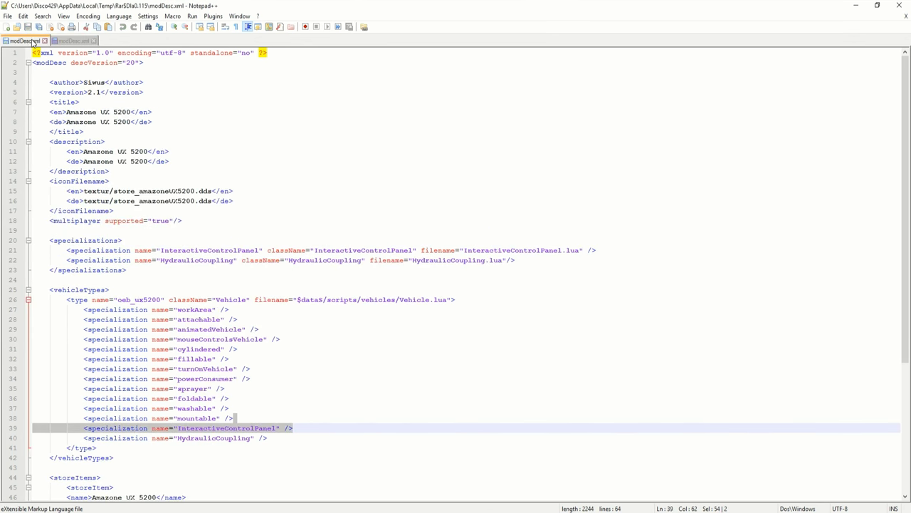
scroll(245, 339, down, 7)
scroll(263, 338, up, 6)
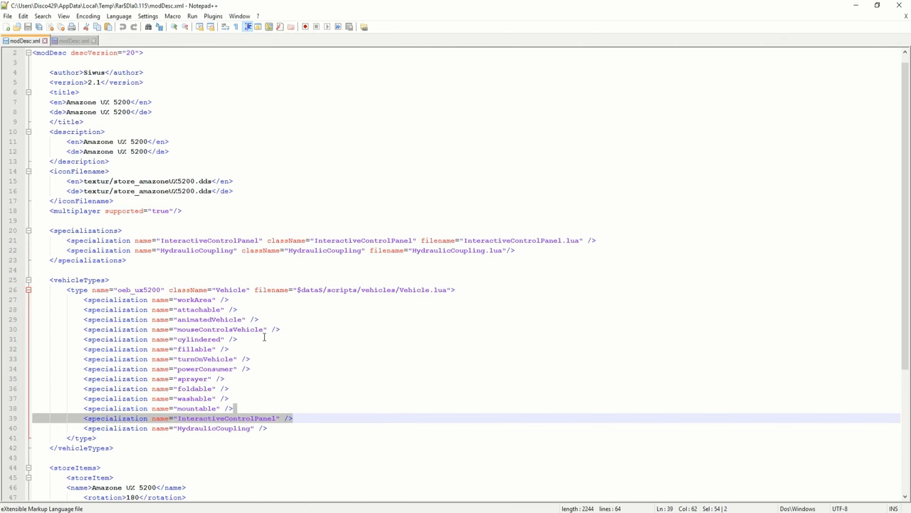
scroll(266, 336, down, 6)
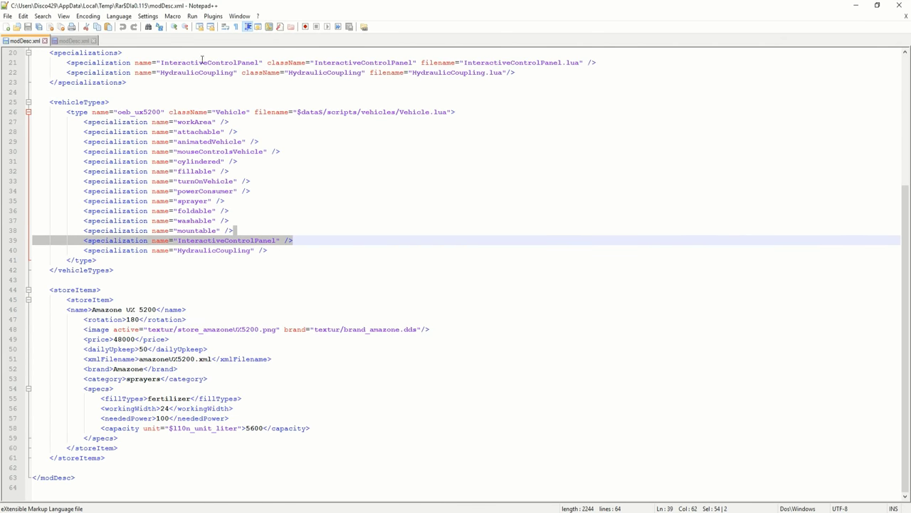
click(75, 41)
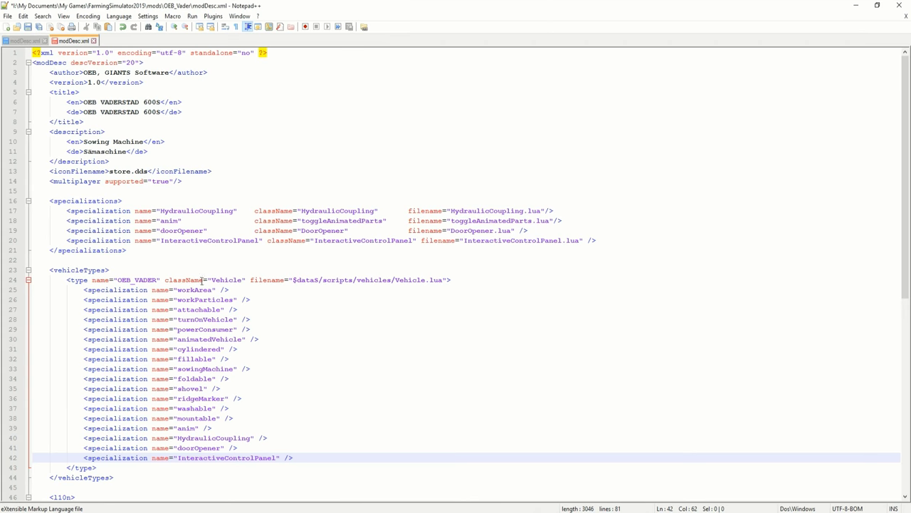
scroll(291, 298, down, 5)
scroll(291, 298, down, 5)
scroll(290, 298, down, 2)
scroll(291, 297, up, 5)
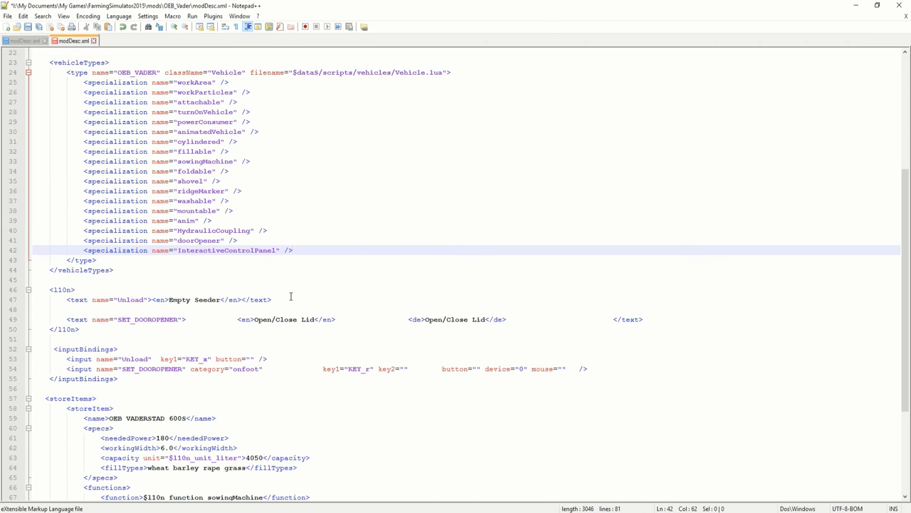
scroll(291, 296, up, 3)
scroll(291, 297, up, 3)
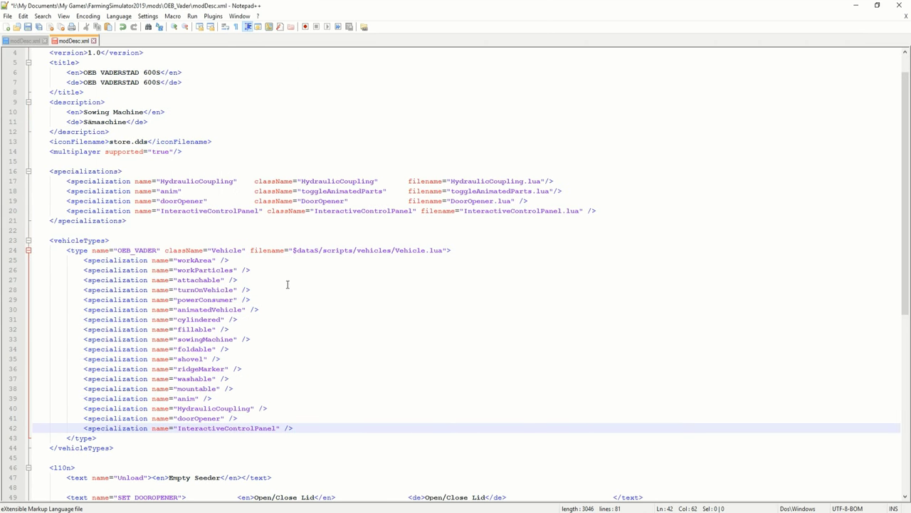
click(28, 26)
Step: Open amazoneUX5200.xml from the Amazone archive for reference, then hide Notepad++
click(855, 5)
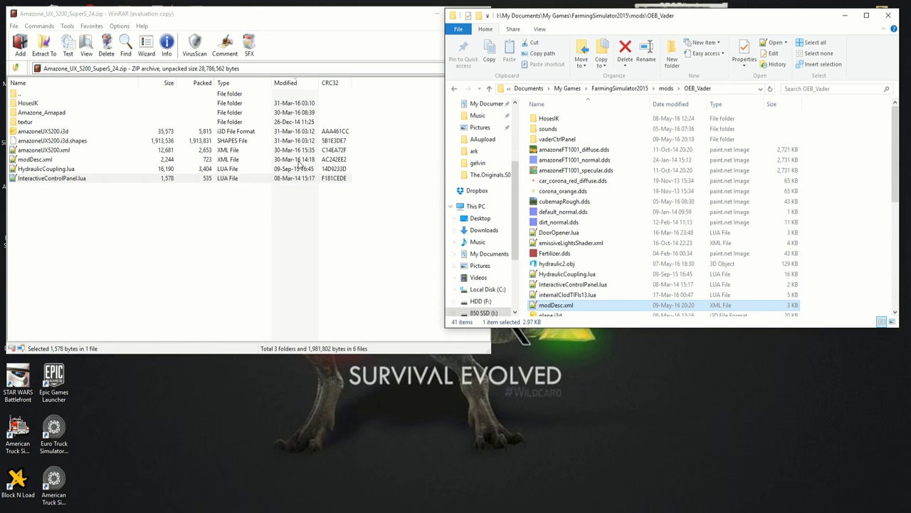
double_click(48, 151)
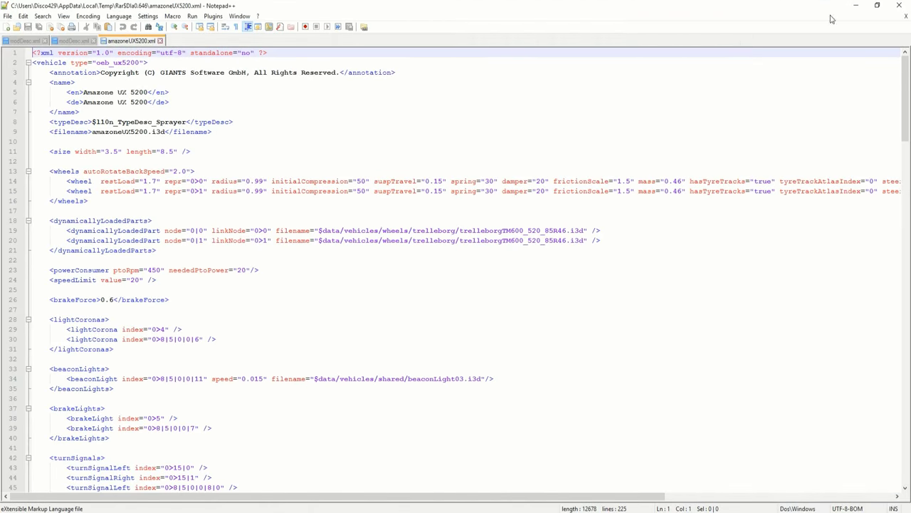
click(855, 7)
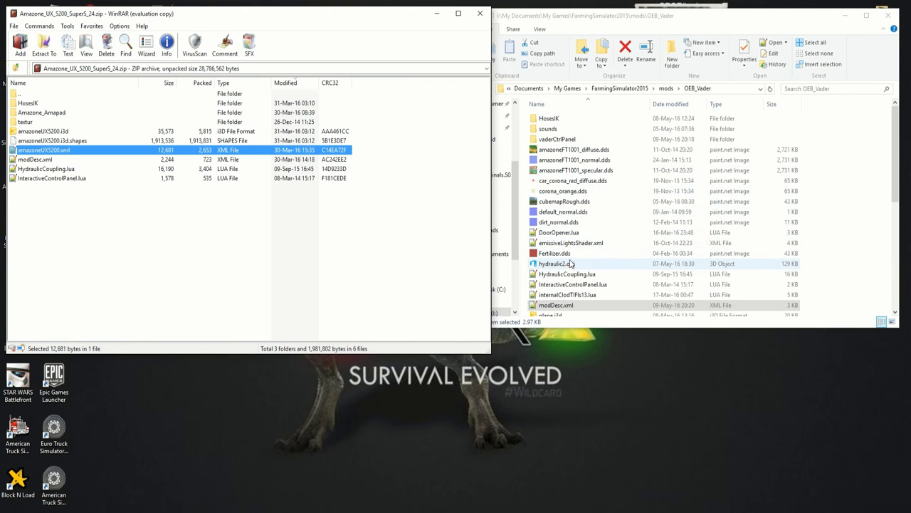
Step: Open vaederstadRapidA600S.i3d in GIANTS Editor and vaederstadRapidA600S.xml in Notepad++
scroll(572, 235, down, 3)
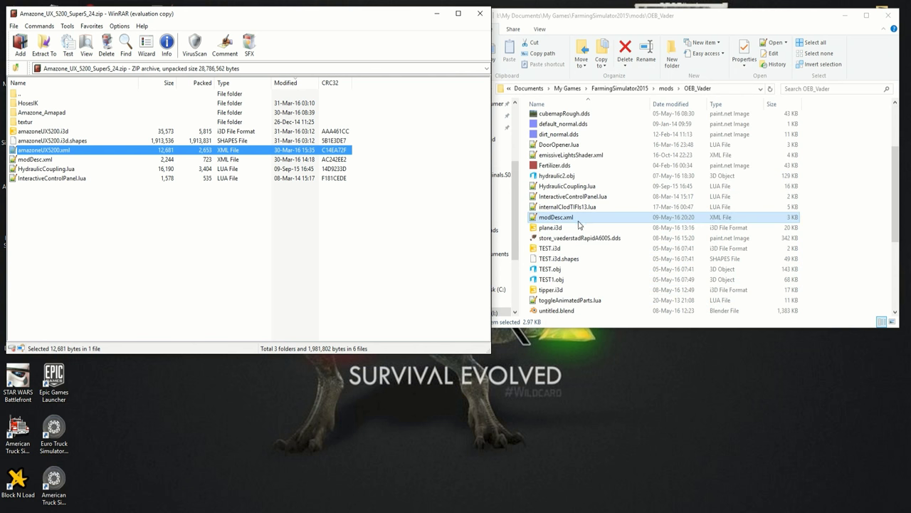
scroll(570, 260, down, 4)
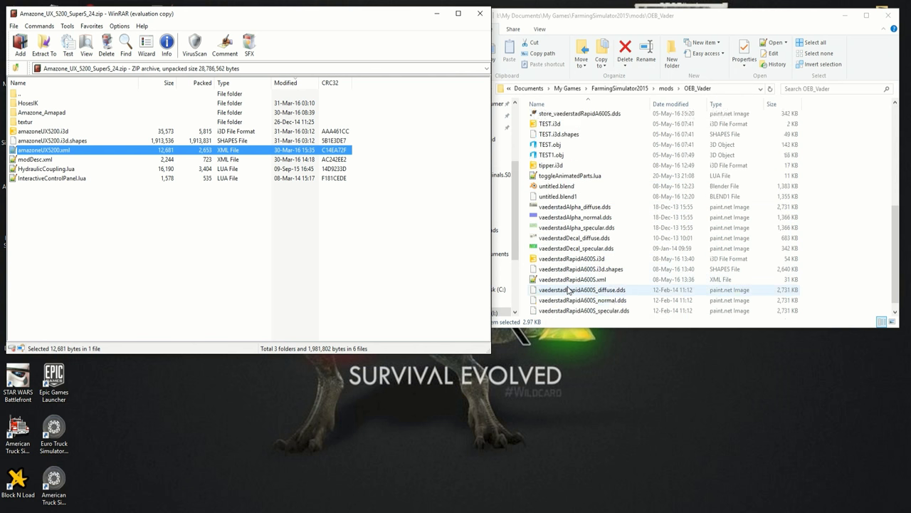
click(570, 250)
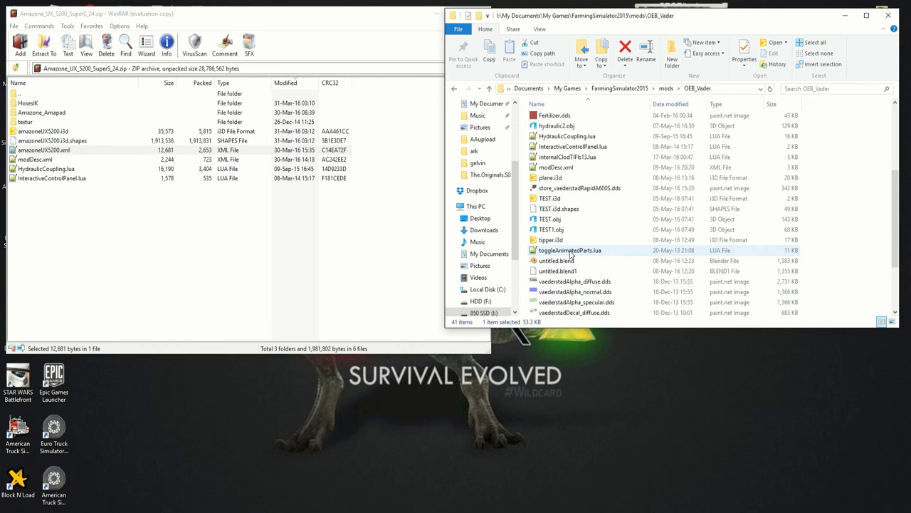
double_click(570, 249)
click(870, 11)
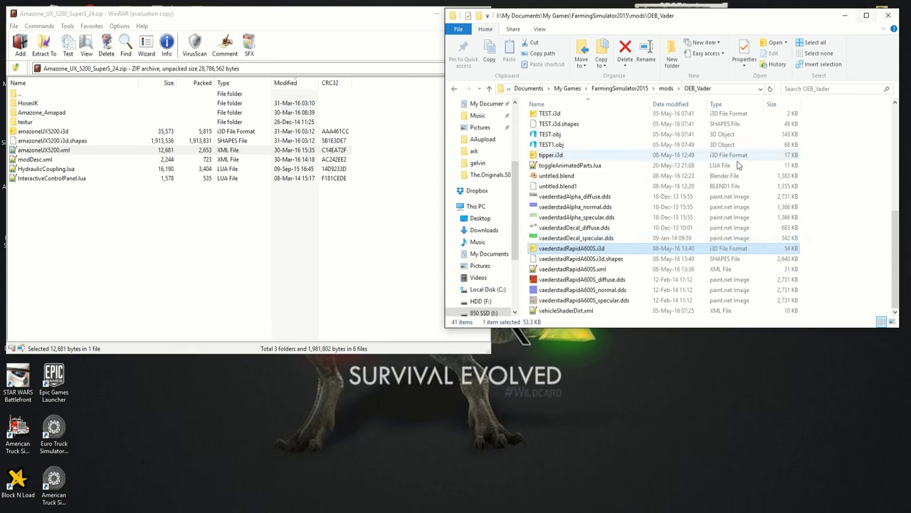
click(585, 269)
double_click(585, 269)
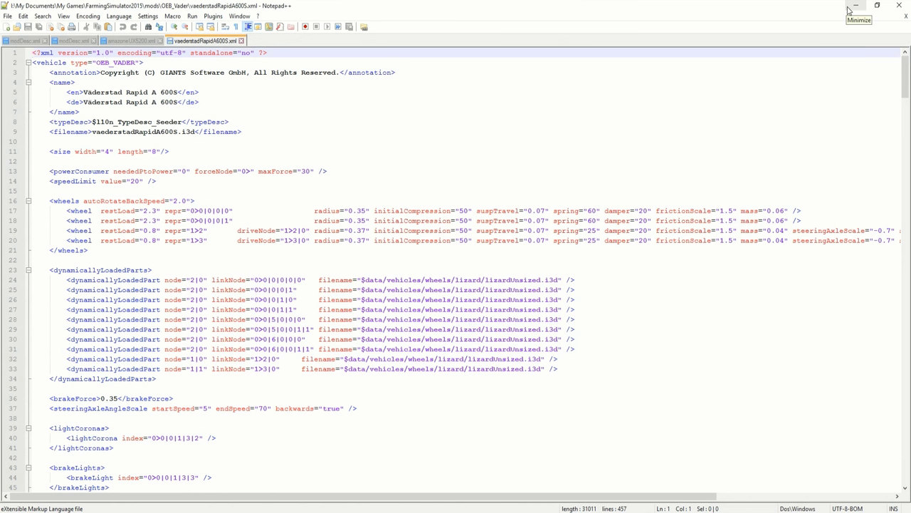
click(848, 10)
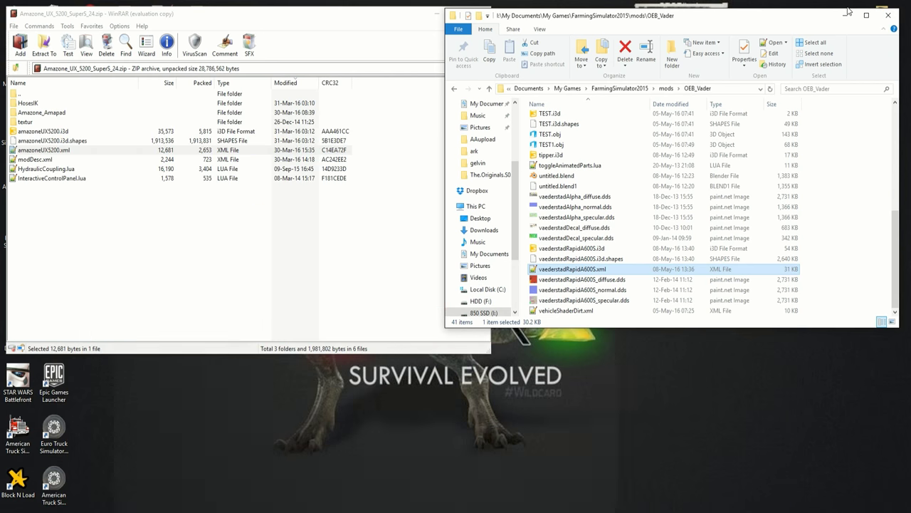
Step: Extract Amazone_UX_5200_SuperS_24.zip in the mods folder into its own folder and open it
click(371, 17)
click(441, 14)
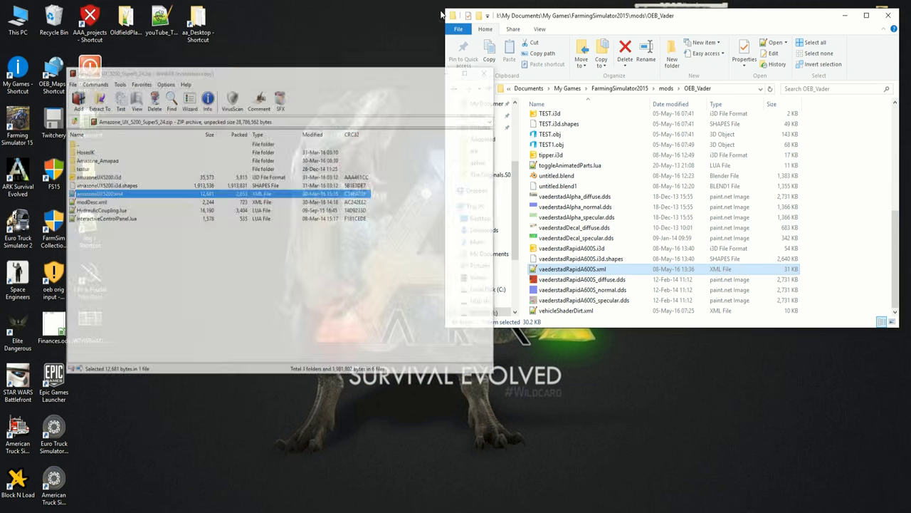
double_click(54, 178)
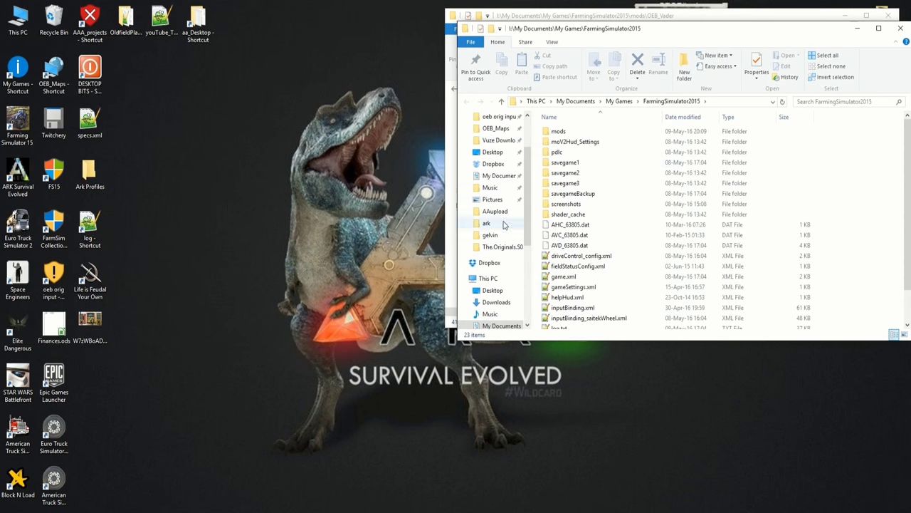
double_click(559, 132)
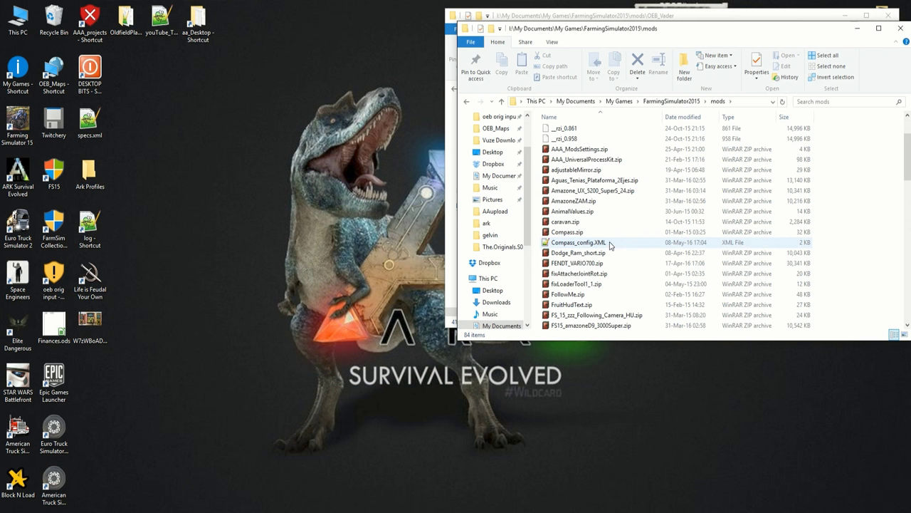
right_click(608, 191)
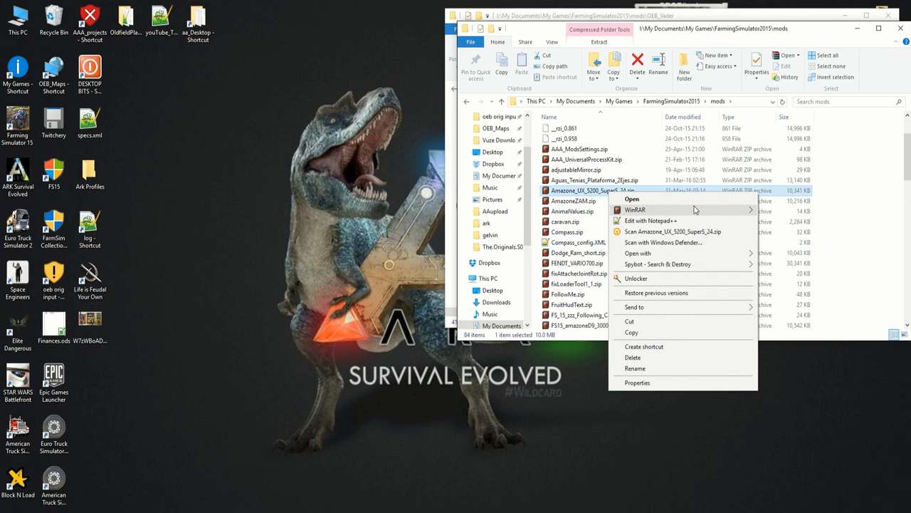
mouse_move(696, 208)
click(804, 211)
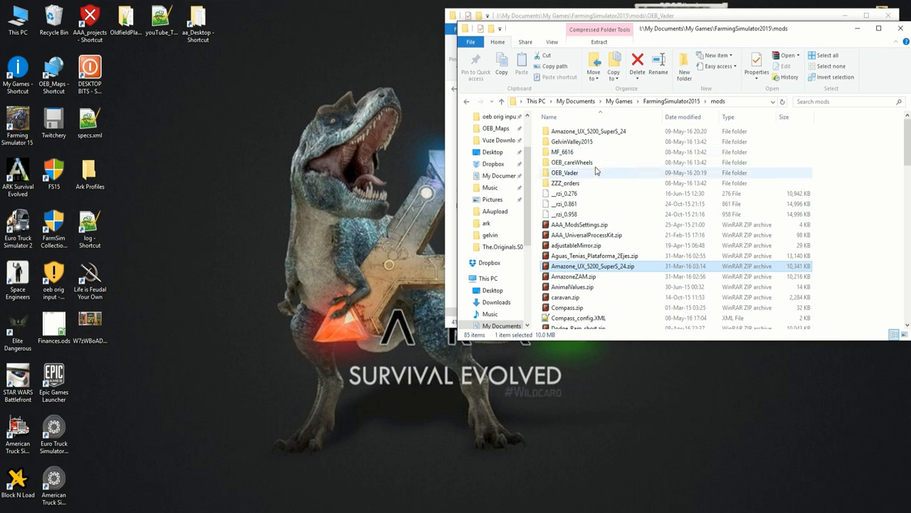
double_click(573, 131)
click(567, 163)
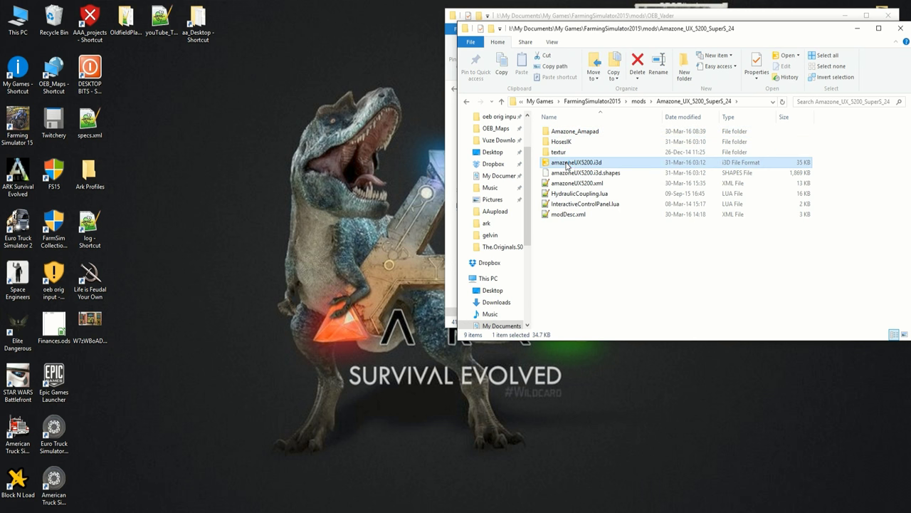
Step: Open amazoneUX5200.i3d, zoom to the boom-mounted Amazone_Amapad display and inspect its parent transform node
double_click(567, 164)
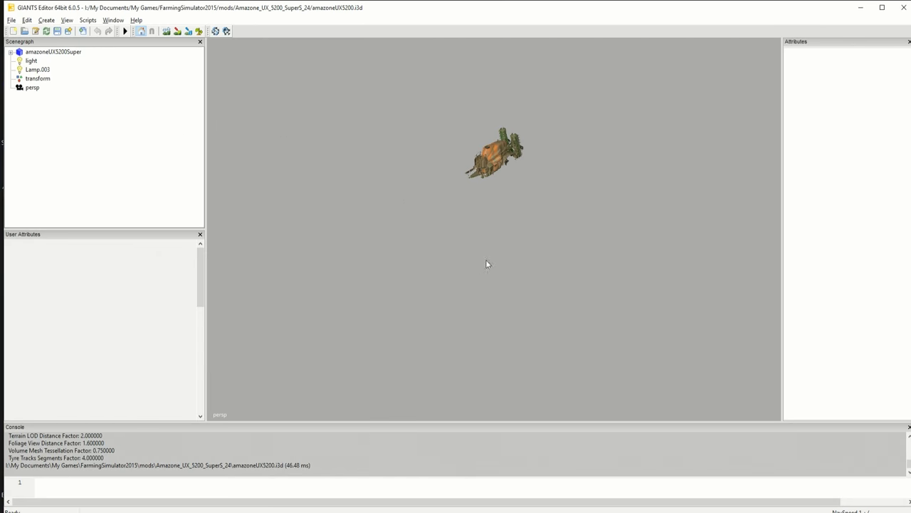
drag(485, 264, 449, 198)
scroll(450, 197, up, 5)
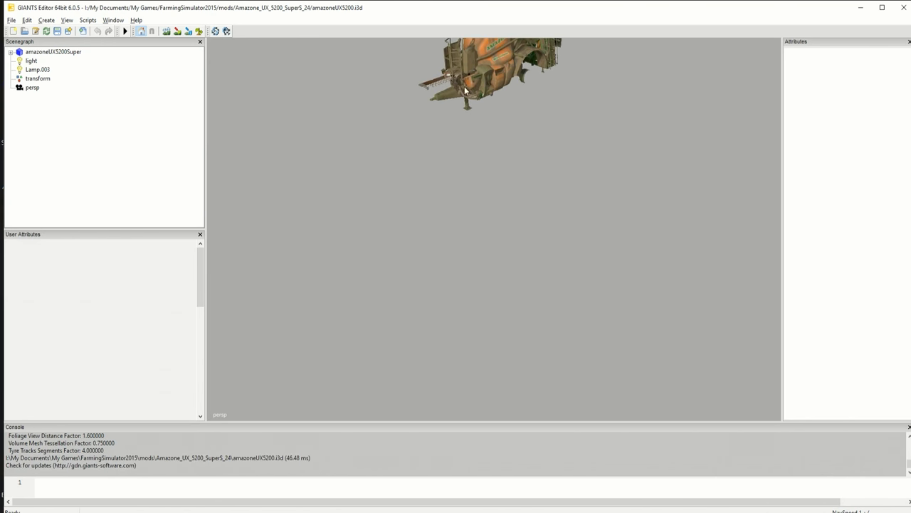
mouse_move(465, 89)
mouse_down()
mouse_move(578, 338)
mouse_move(496, 351)
mouse_move(490, 185)
mouse_up()
scroll(480, 243, up, 5)
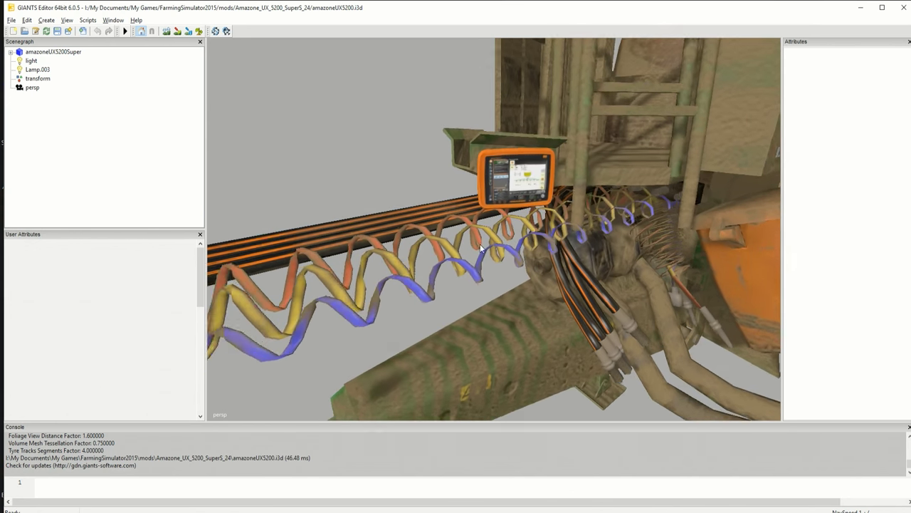
scroll(480, 243, up, 2)
click(489, 187)
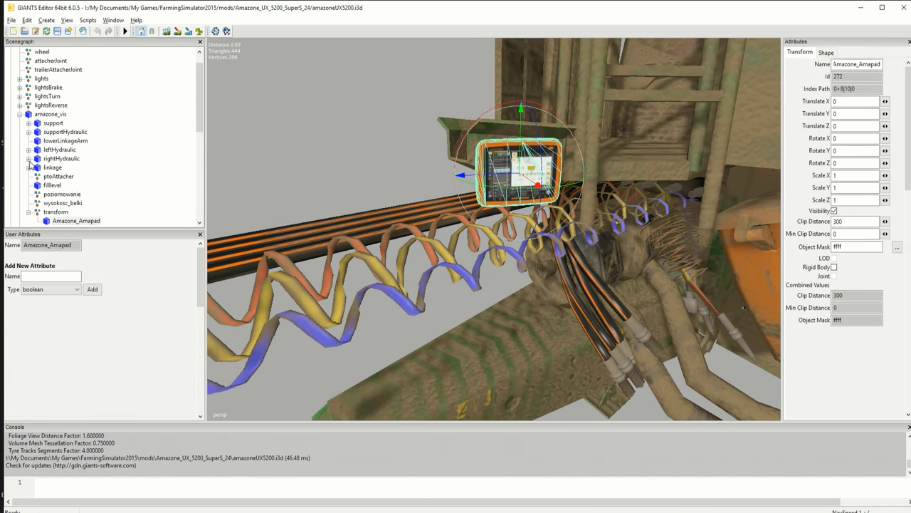
click(56, 212)
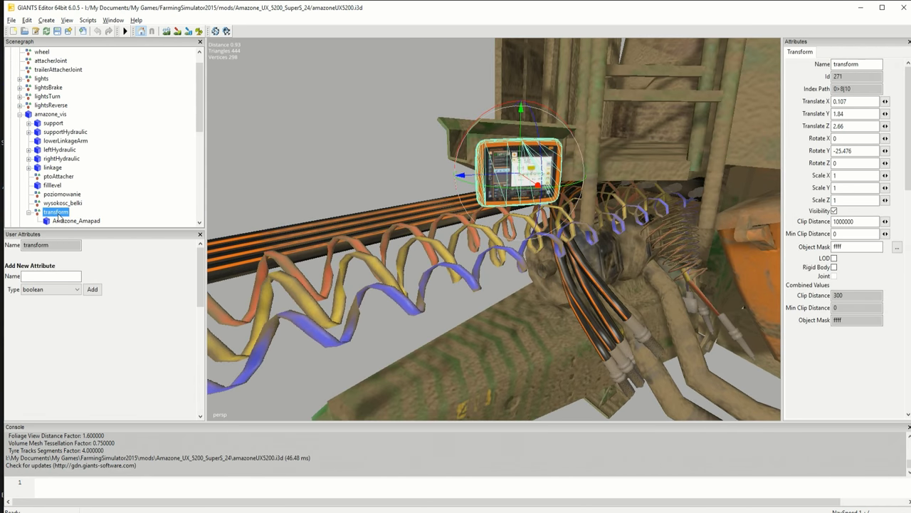
click(78, 220)
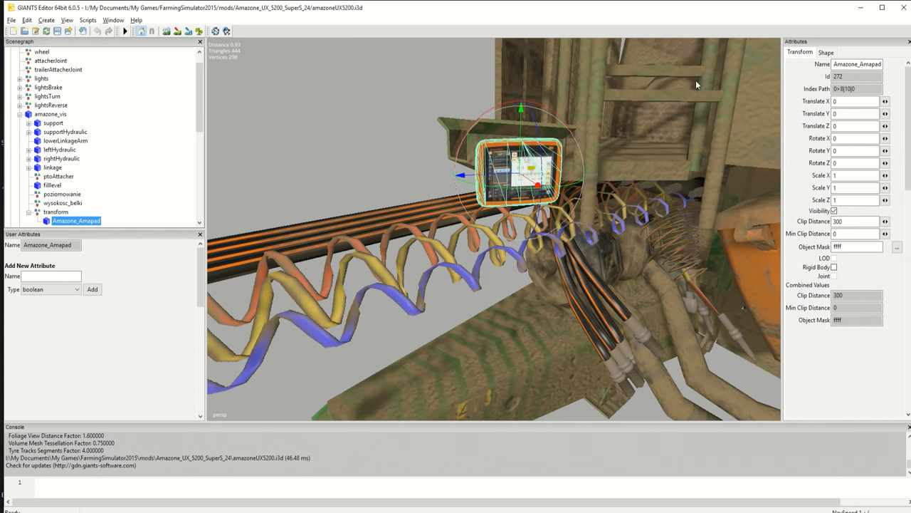
click(860, 7)
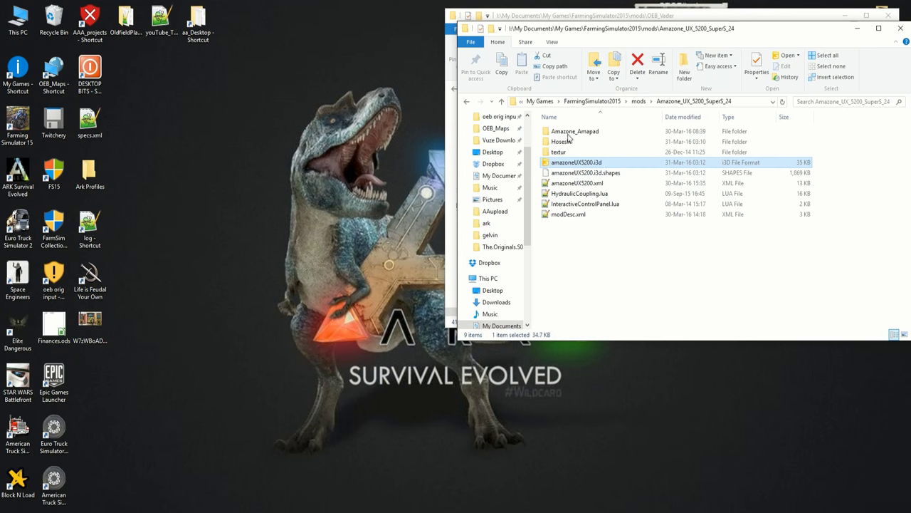
click(632, 8)
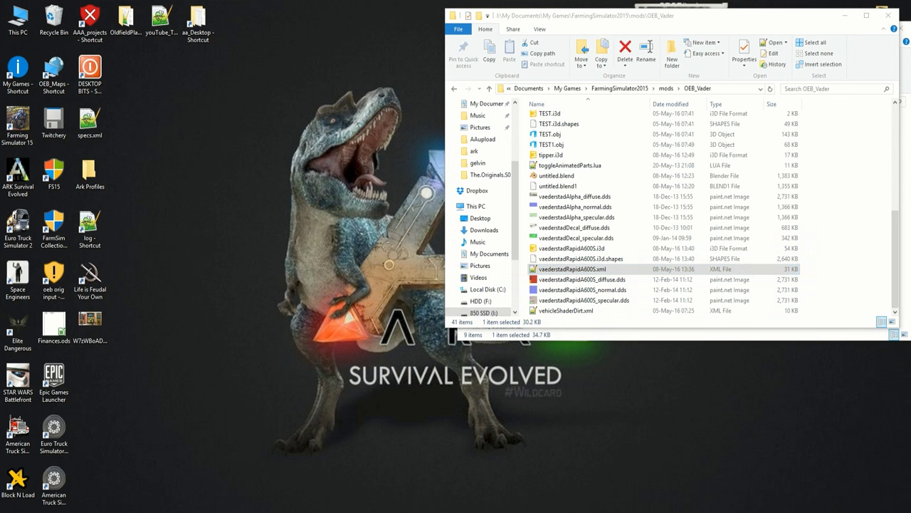
click(539, 503)
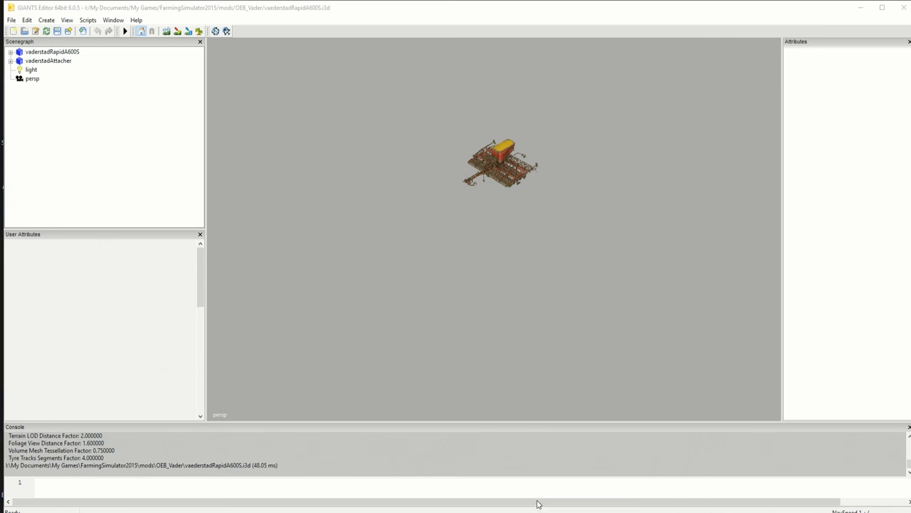
click(12, 20)
click(30, 91)
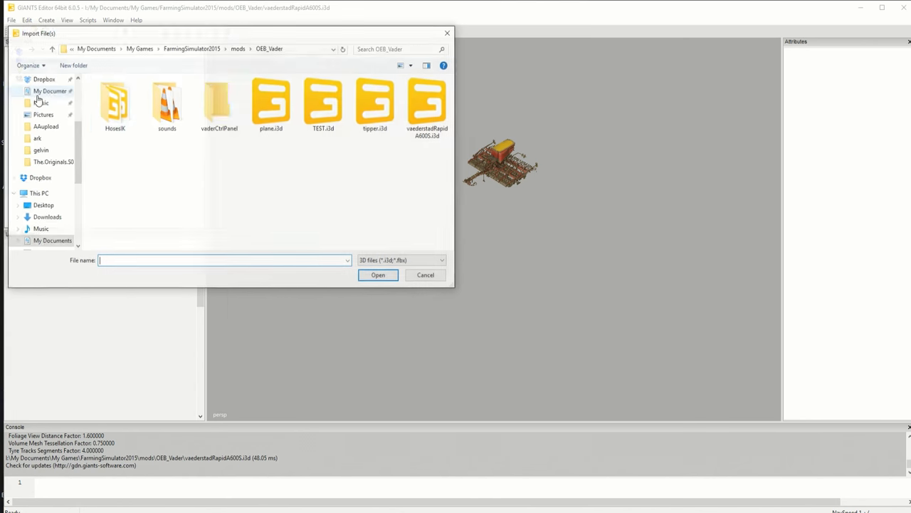
double_click(225, 111)
double_click(125, 98)
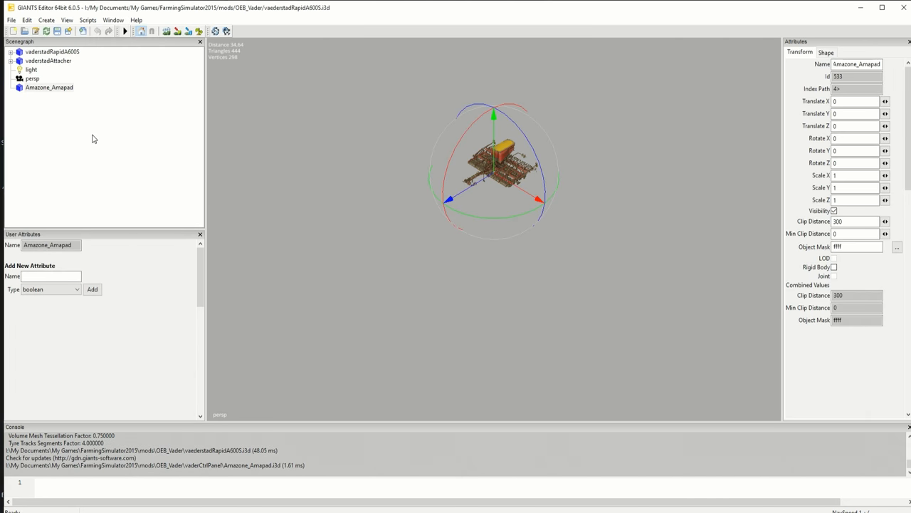
click(47, 22)
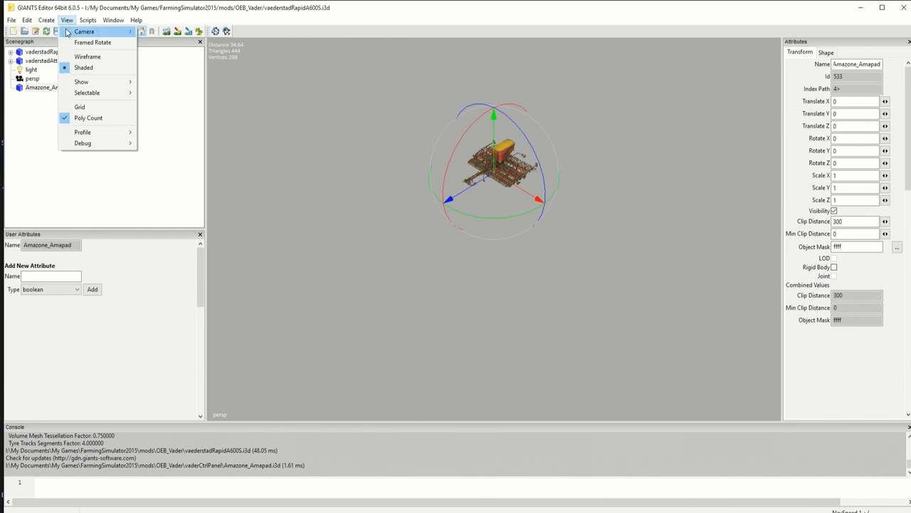
click(71, 31)
click(60, 87)
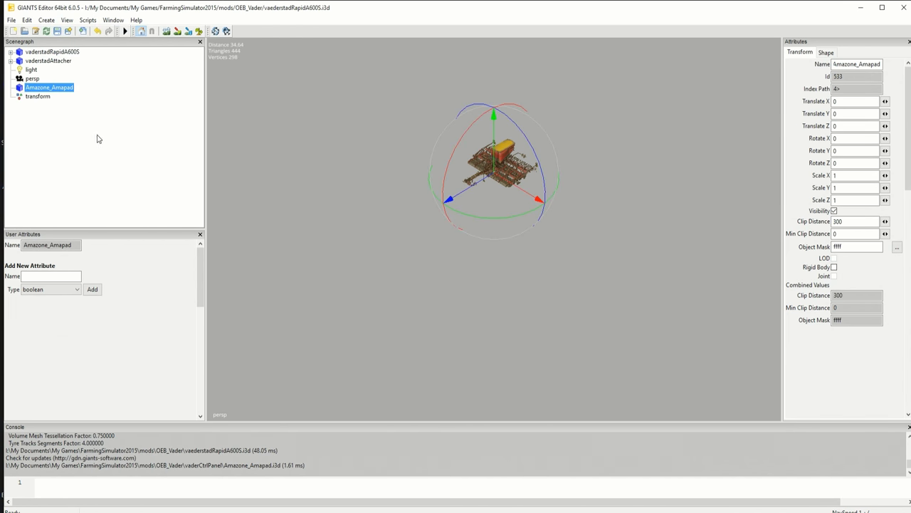
drag(49, 87, 36, 95)
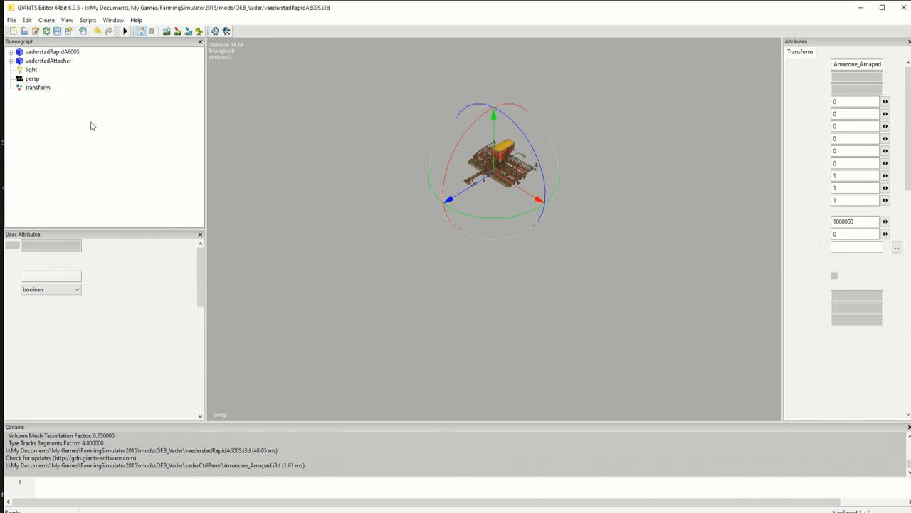
click(37, 86)
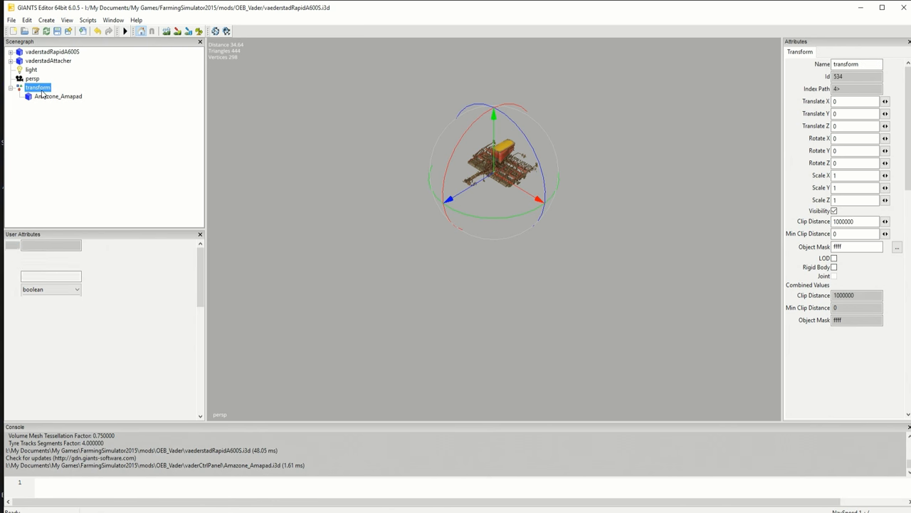
key(Delete)
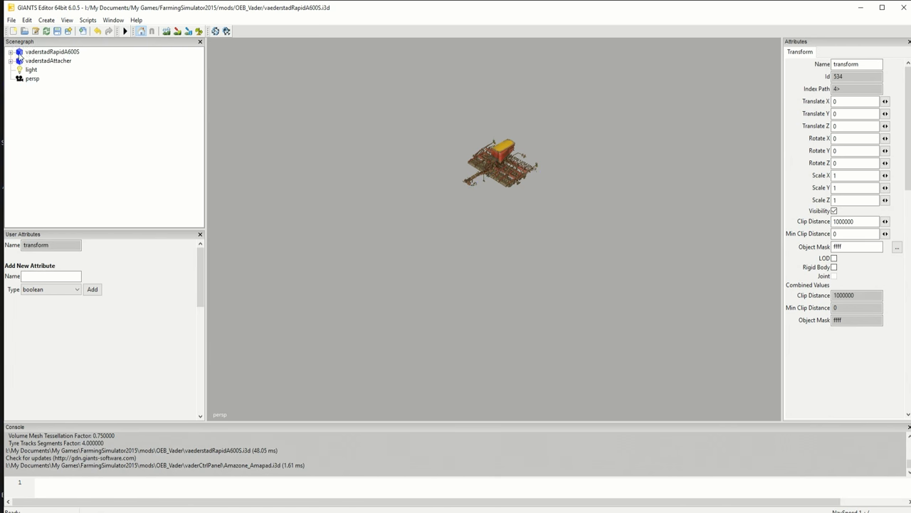
Step: Paste the control panel transform under the vaderstadRapidA600S root node
click(10, 52)
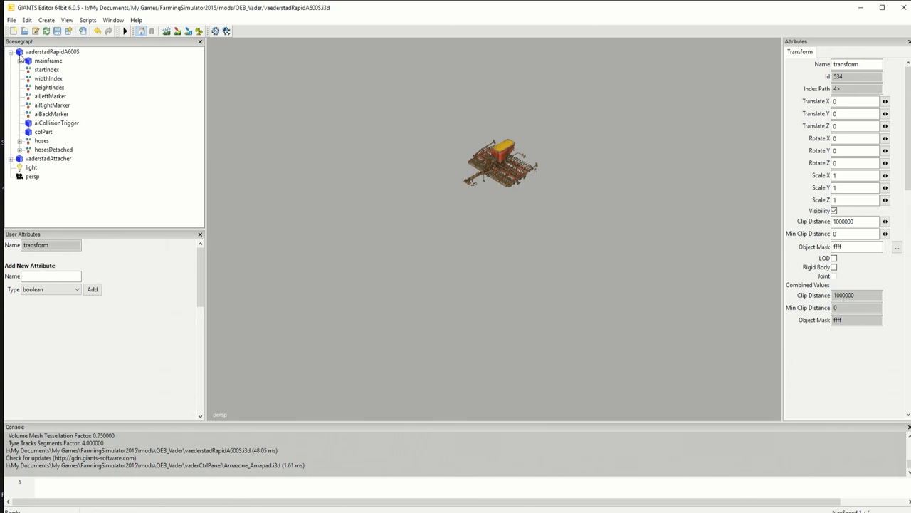
click(39, 55)
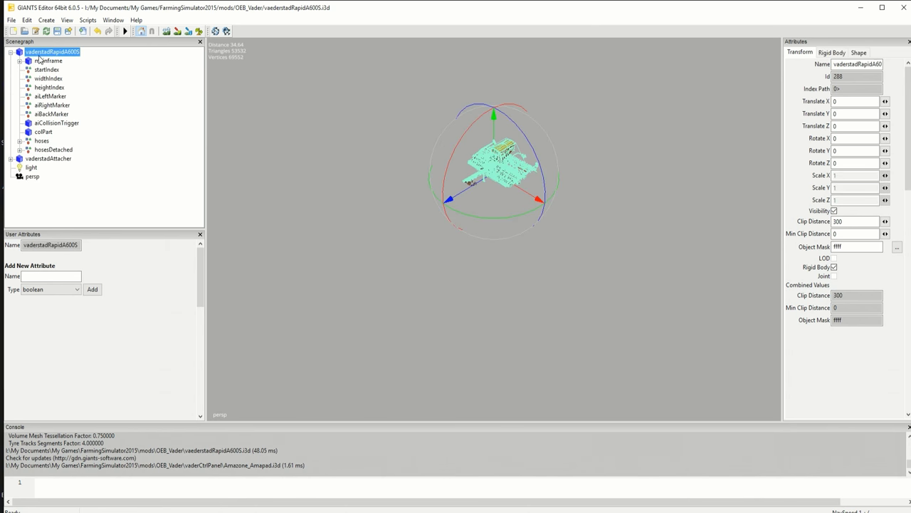
key(ctrl+v)
scroll(422, 197, up, 2)
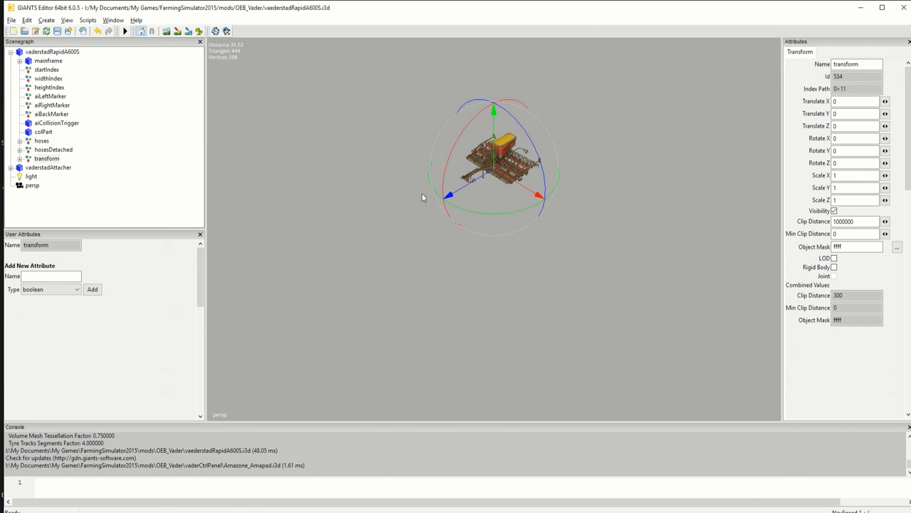
scroll(455, 257, up, 2)
scroll(456, 256, up, 2)
scroll(455, 110, up, 2)
scroll(421, 234, up, 2)
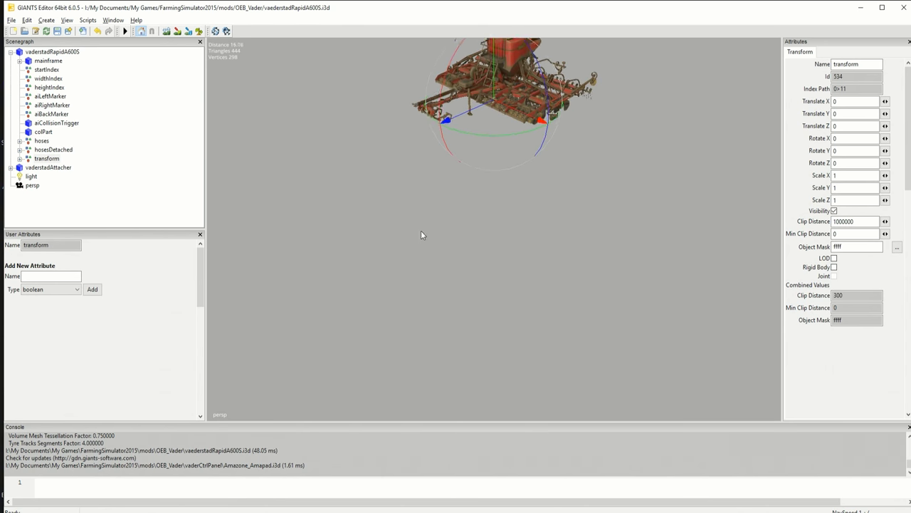
scroll(421, 234, up, 1)
scroll(444, 376, down, 2)
scroll(403, 279, up, 2)
scroll(448, 115, up, 1)
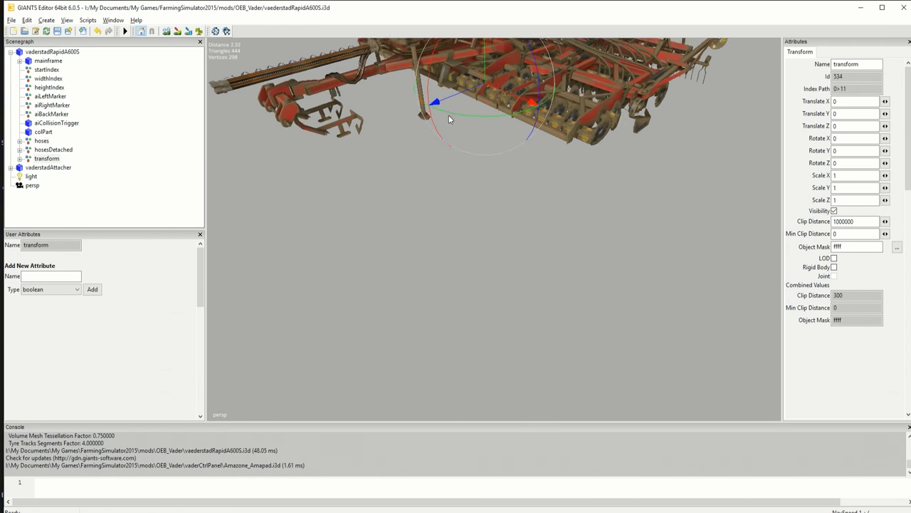
middle_drag(449, 115, 489, 386)
scroll(494, 131, up, 3)
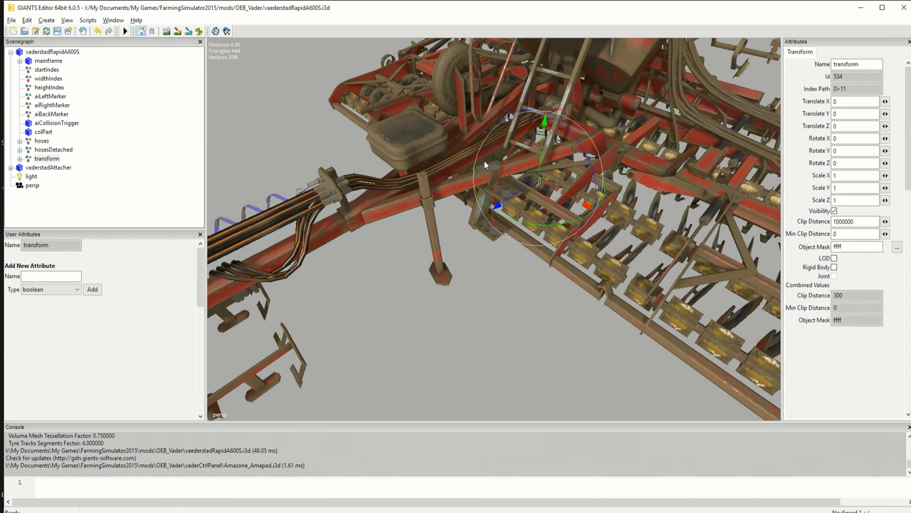
Step: Move the control panel onto the hose post, ending at translate 0.175, 1.145, 1.647
mouse_move(542, 153)
mouse_down()
mouse_move(538, 90)
mouse_move(327, 181)
mouse_up()
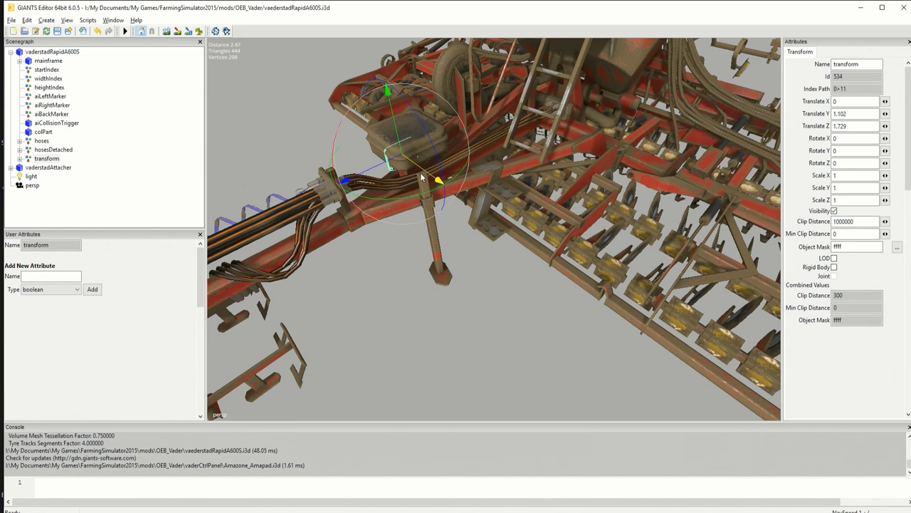
drag(436, 179, 461, 199)
mouse_move(442, 281)
middle_down()
mouse_move(372, 236)
mouse_move(400, 253)
middle_up()
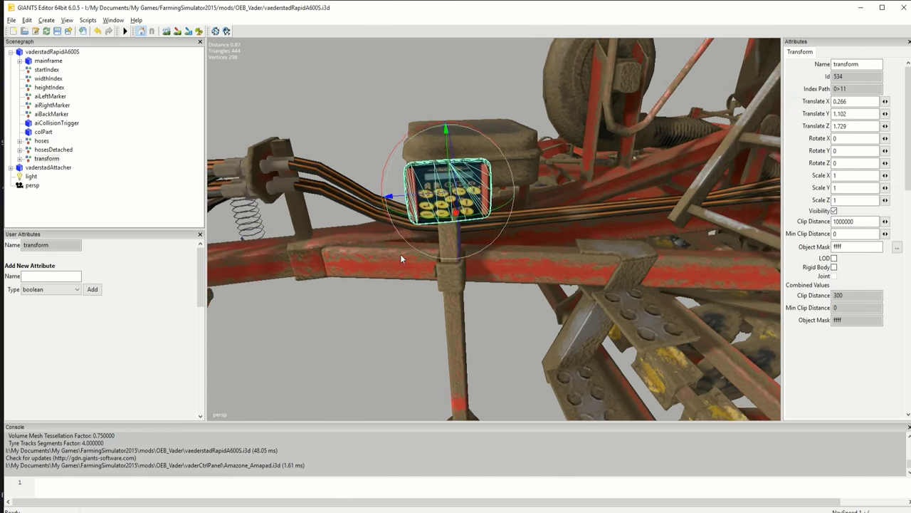
drag(427, 192, 443, 189)
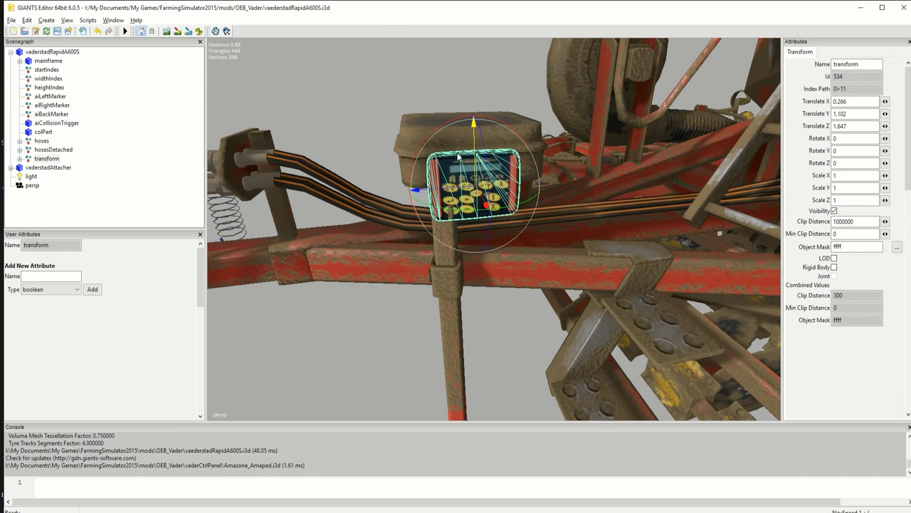
drag(473, 138, 473, 127)
mouse_move(474, 127)
middle_down()
mouse_move(535, 265)
mouse_move(701, 257)
mouse_move(426, 296)
mouse_move(487, 241)
middle_up()
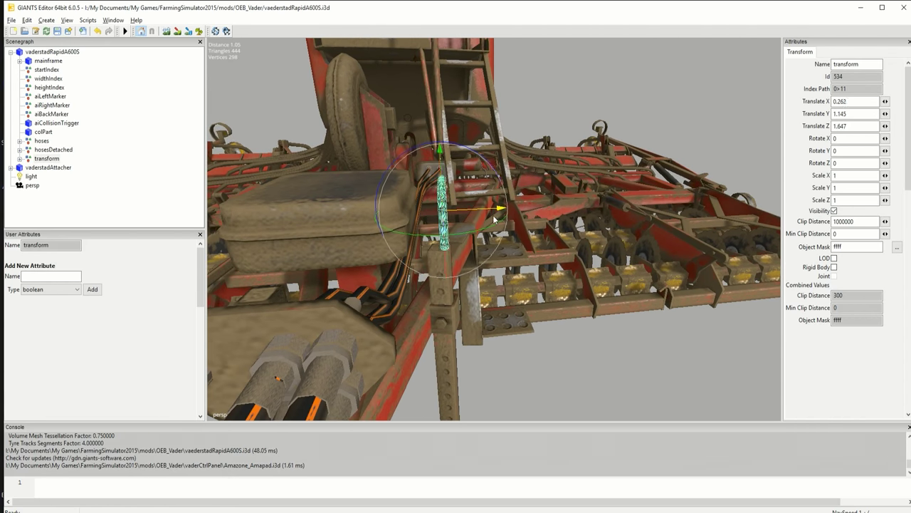
drag(493, 215, 463, 223)
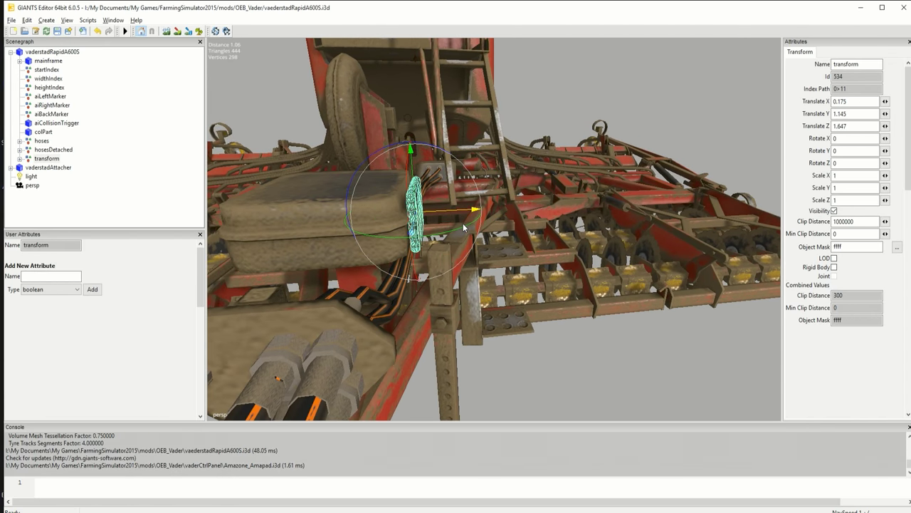
mouse_move(463, 223)
middle_down()
mouse_move(306, 292)
mouse_move(340, 280)
mouse_move(123, 226)
middle_up()
Step: Select the Amazone_Amapad node inside the transform, then minimize the editor windows
click(20, 158)
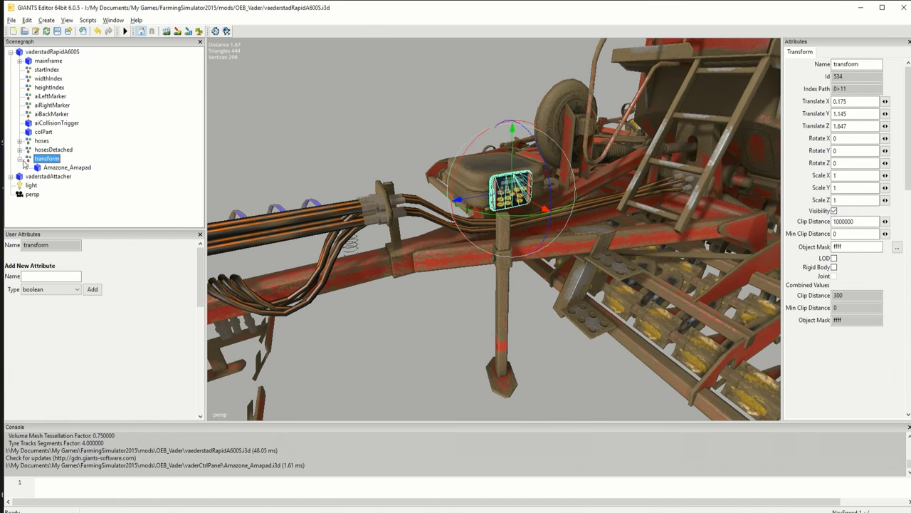
click(64, 168)
mouse_move(571, 512)
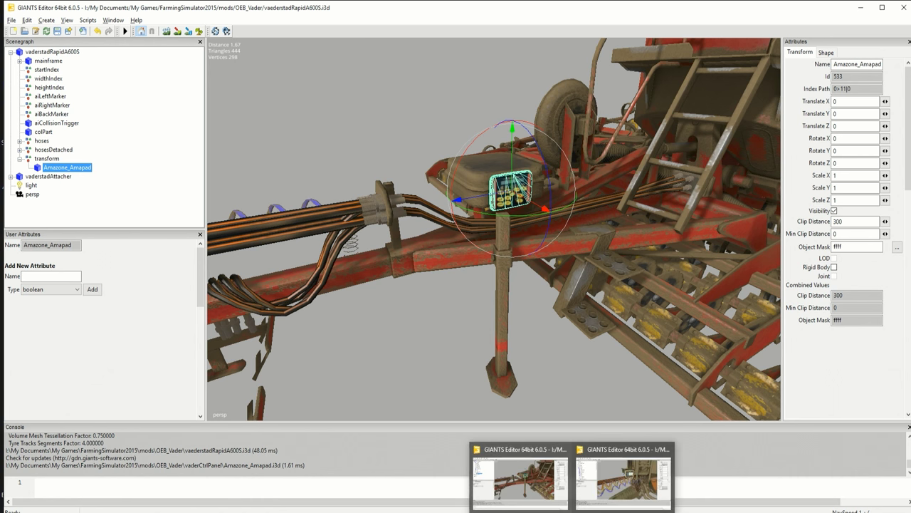
click(624, 480)
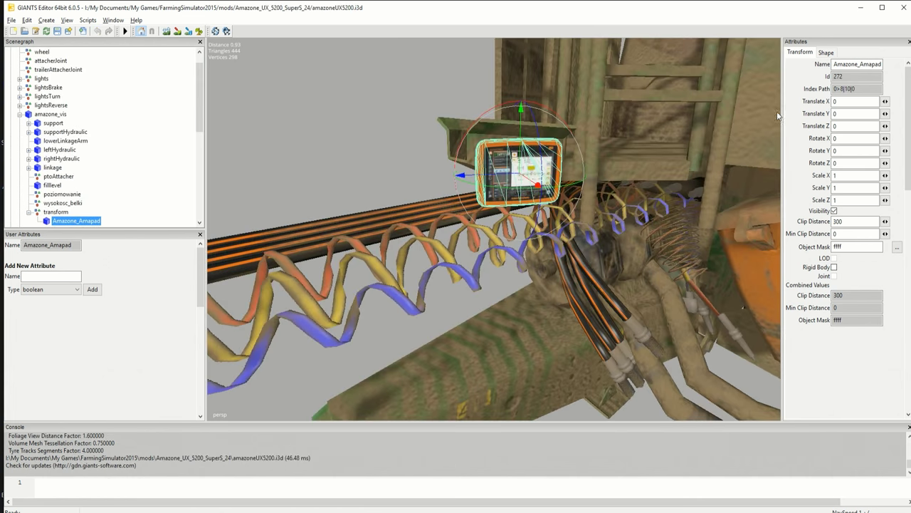
click(860, 9)
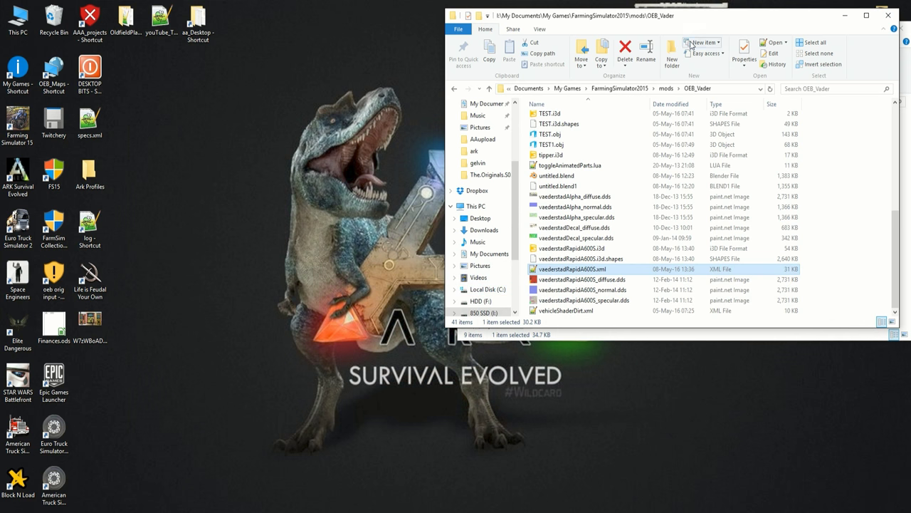
Step: Select and copy amazoneUX5200.xml's controlPanel entry (detachPosition 0>8|10, index 0>8|10|0)
key(Return)
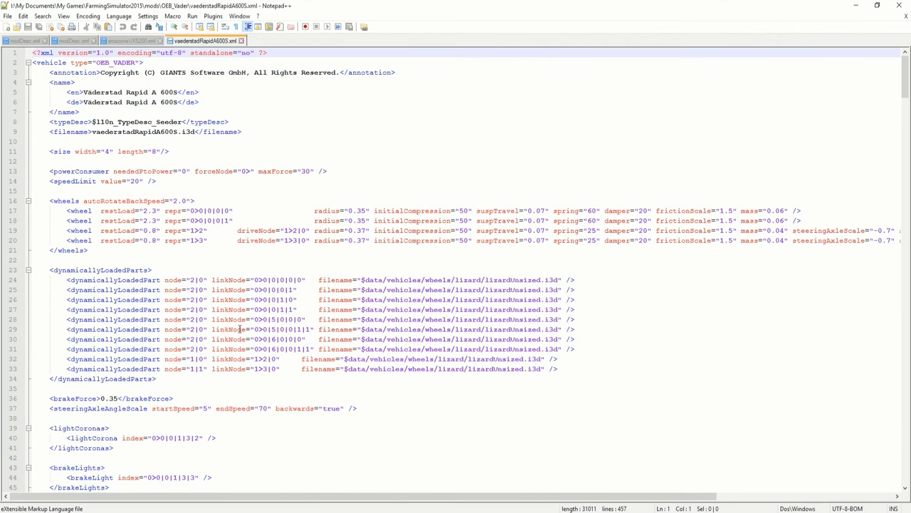
click(123, 42)
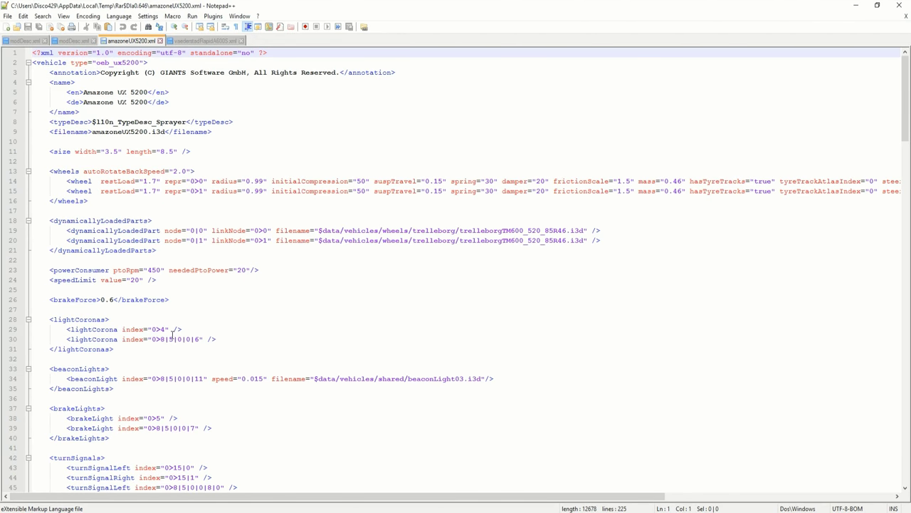
scroll(182, 361, down, 3)
scroll(188, 356, down, 6)
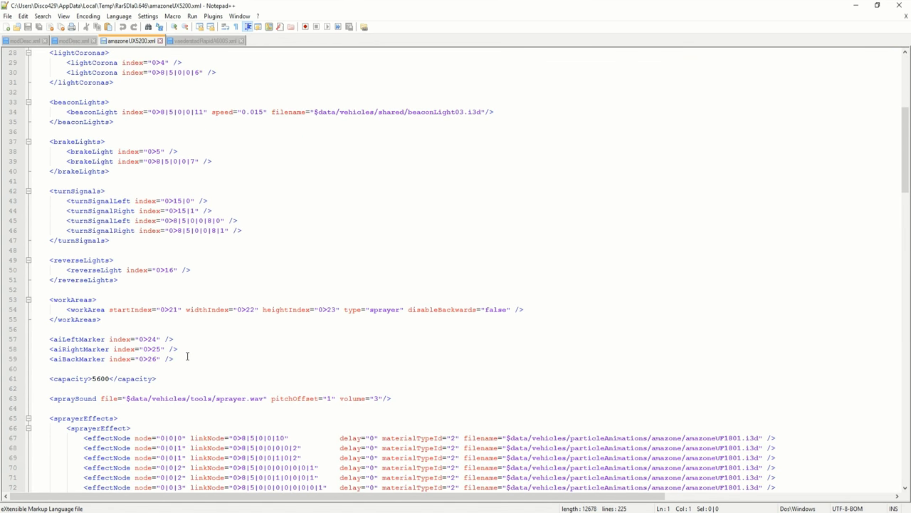
scroll(187, 356, down, 6)
scroll(188, 356, down, 4)
scroll(188, 356, down, 3)
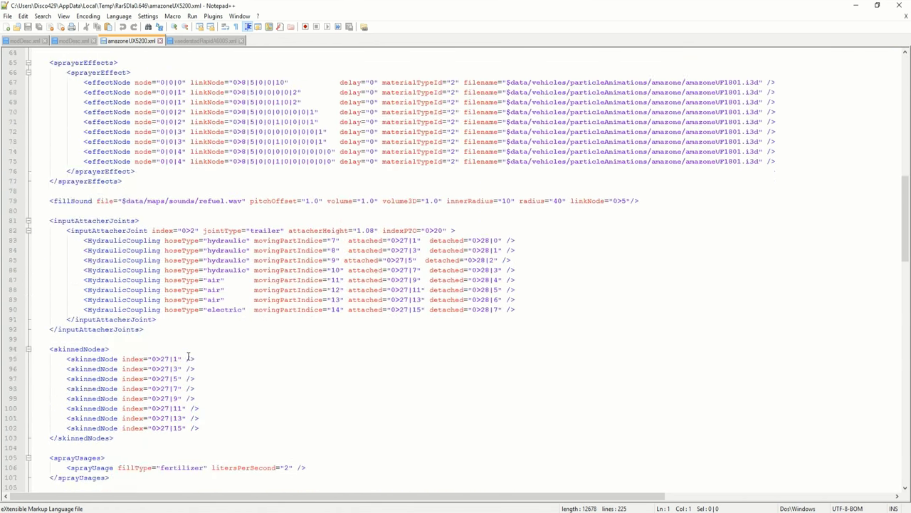
scroll(188, 356, down, 6)
click(185, 354)
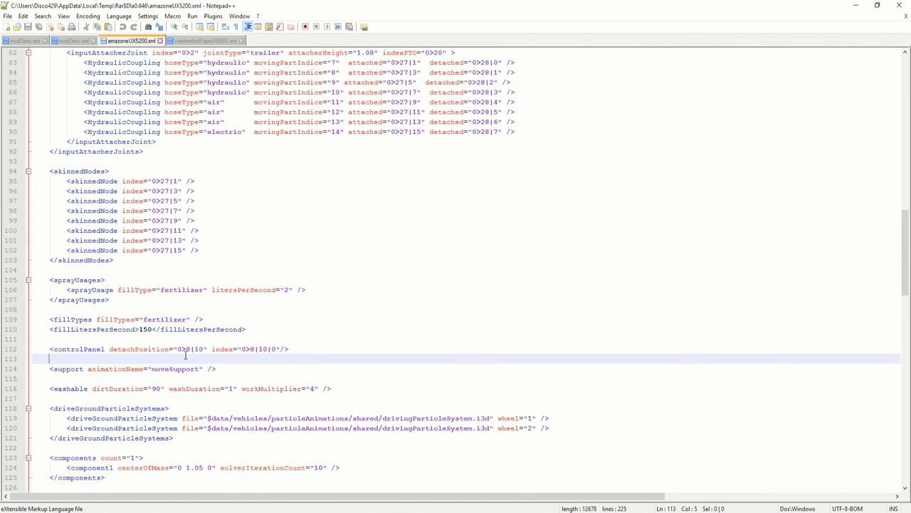
key(Up)
key(shift+End)
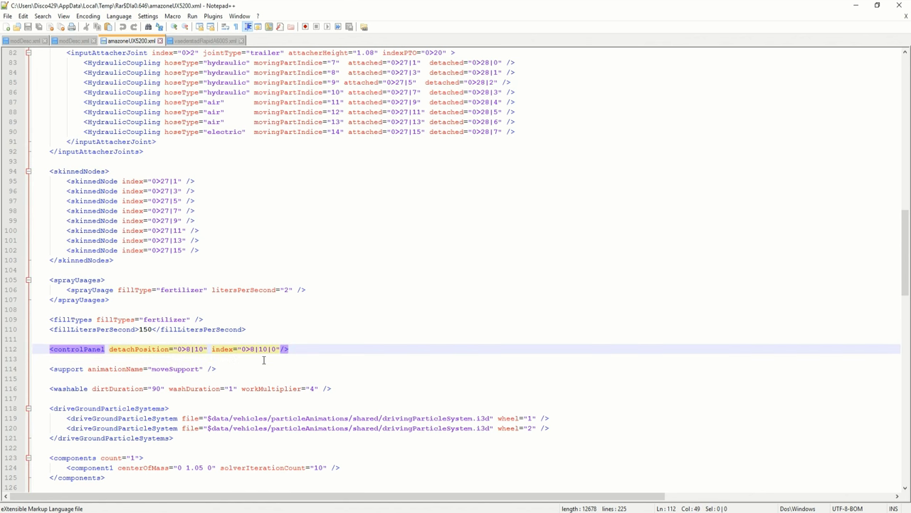
drag(49, 349, 297, 351)
key(ctrl+c)
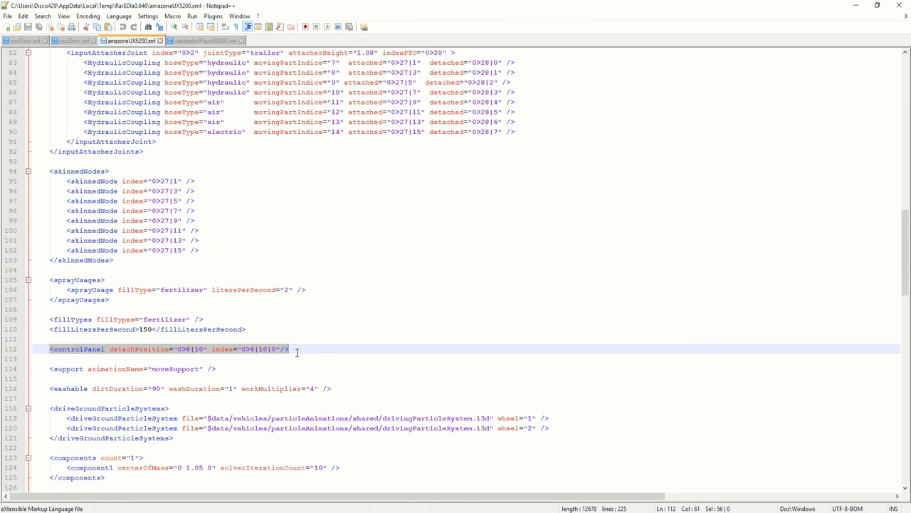
Step: Switch to vaederstadRapidA600S.xml and scroll down through it
scroll(257, 285, down, 5)
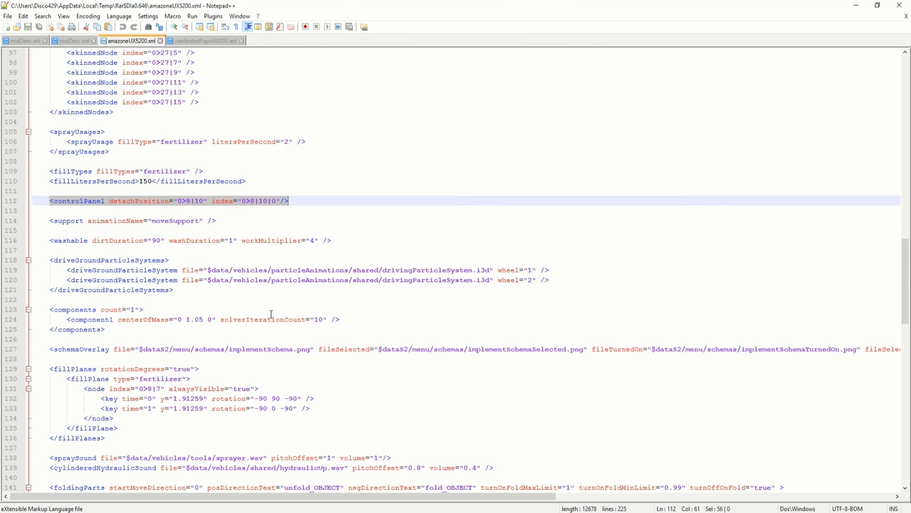
scroll(271, 313, down, 6)
scroll(267, 299, up, 6)
scroll(212, 287, down, 1)
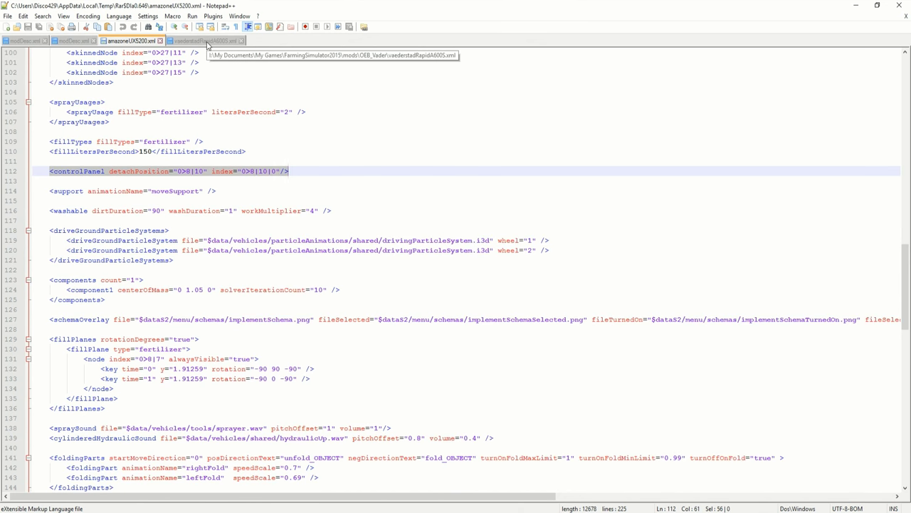
click(208, 41)
scroll(249, 334, down, 3)
scroll(250, 335, down, 4)
Step: Paste the copied controlPanel line on a new line below fillLitersPerSecond (line 80)
scroll(191, 339, down, 9)
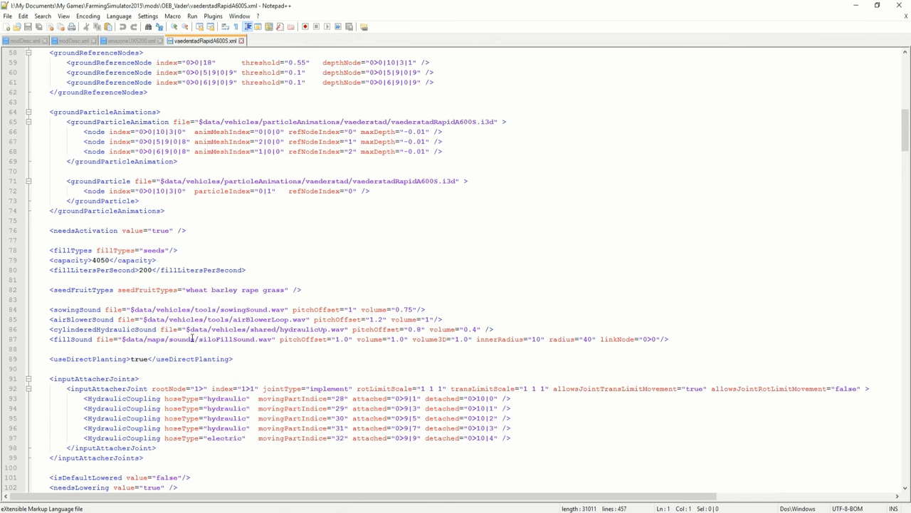
click(255, 271)
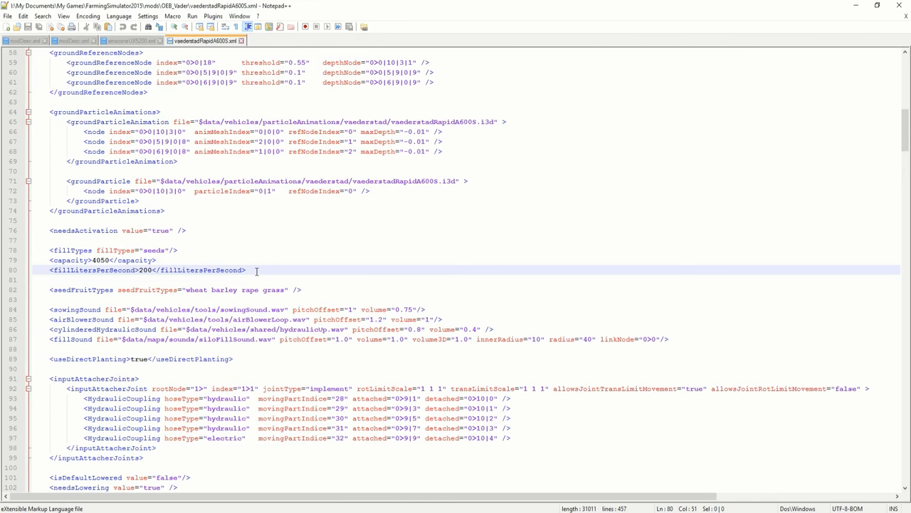
key(Return)
key(Return)
key(ctrl+v)
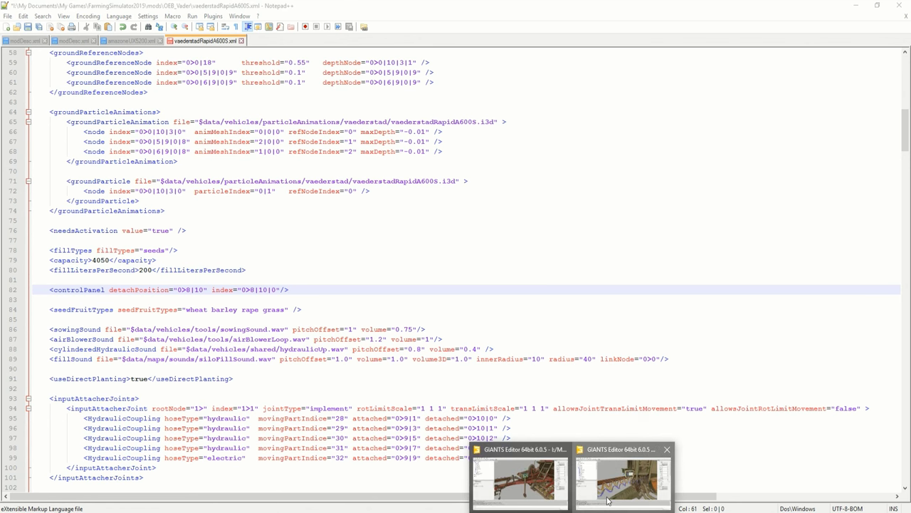
Step: In GIANTS Editor, look up Amazone_Amapad's index path, 0>11|0 in the Vaderstad scene
click(623, 475)
click(56, 213)
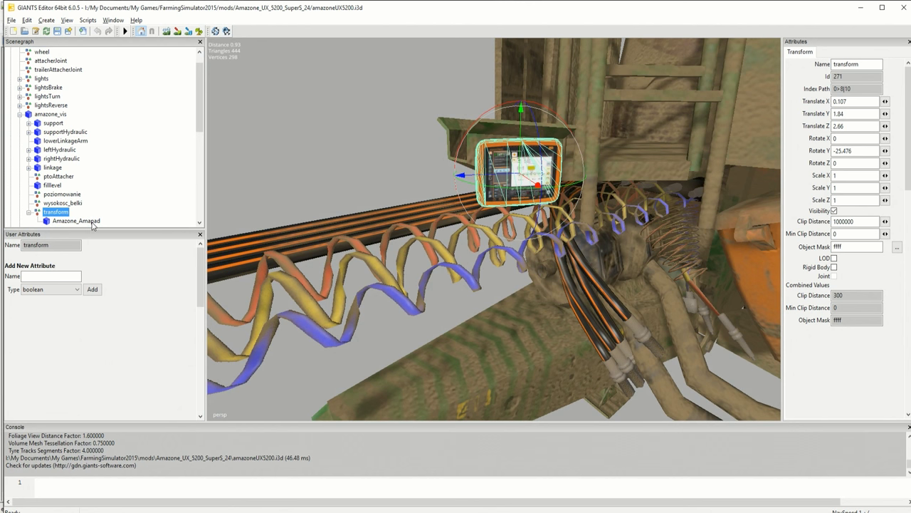
click(77, 220)
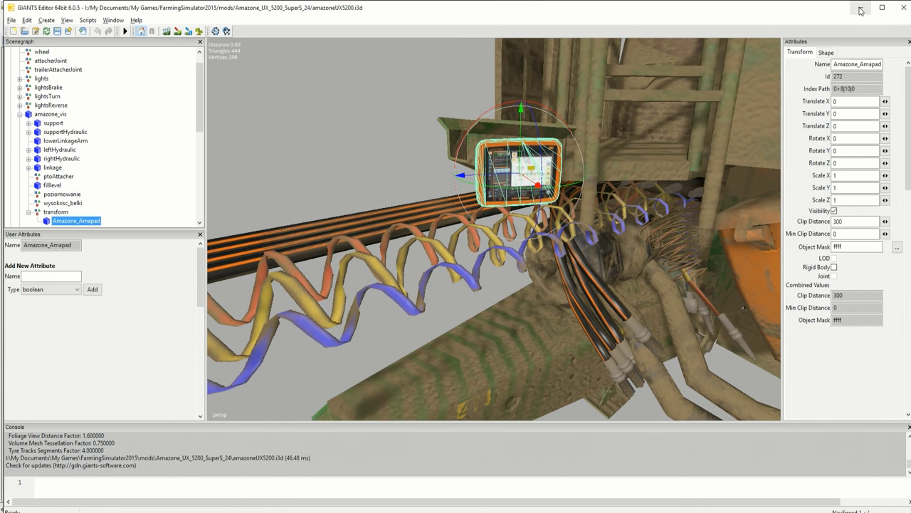
click(860, 7)
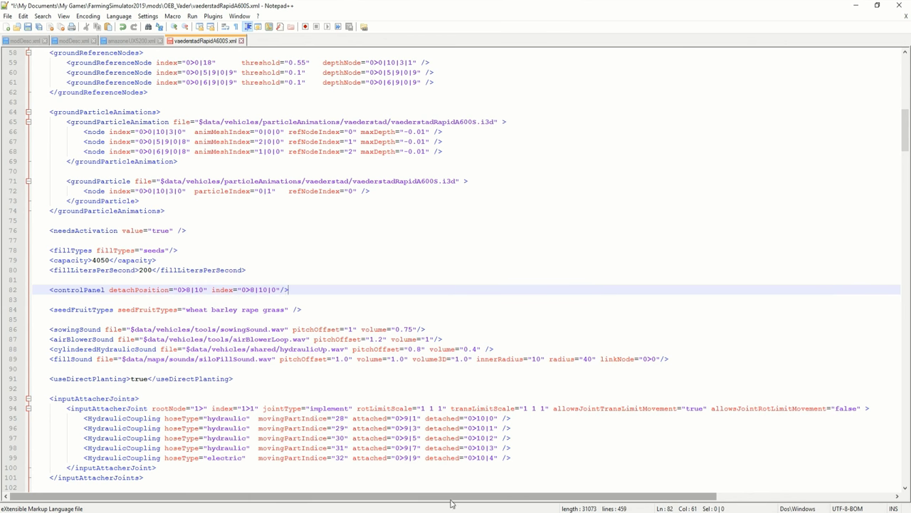
mouse_move(569, 507)
click(518, 474)
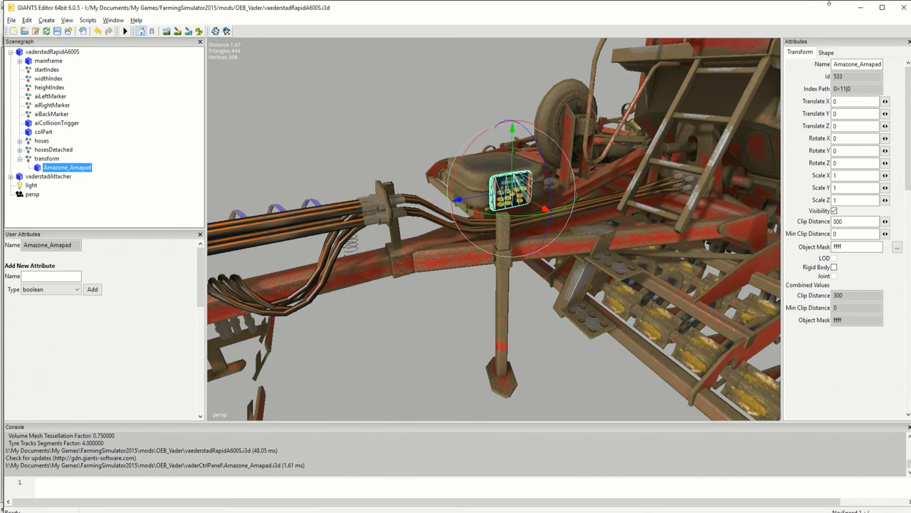
Step: Change the controlPanel to detachPosition 0>11 and index 0>11|0, then save the XML
click(860, 7)
drag(188, 291, 205, 290)
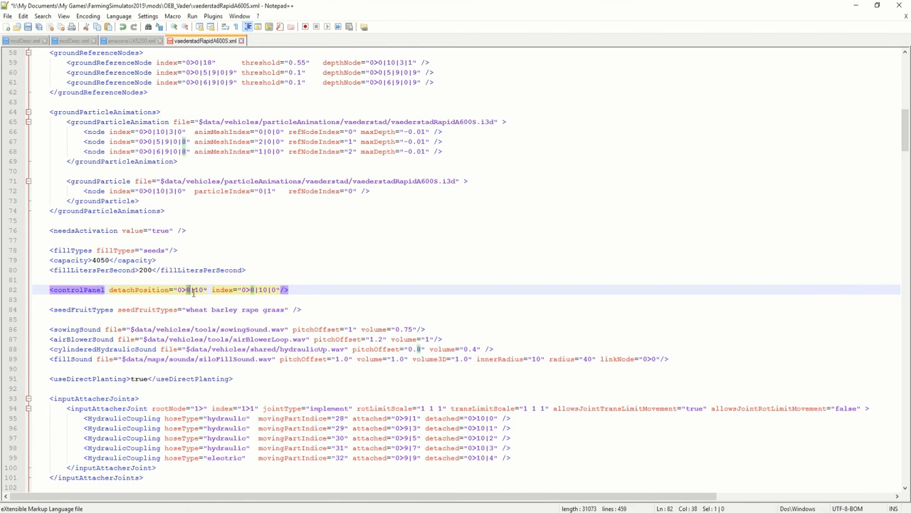
text(11)
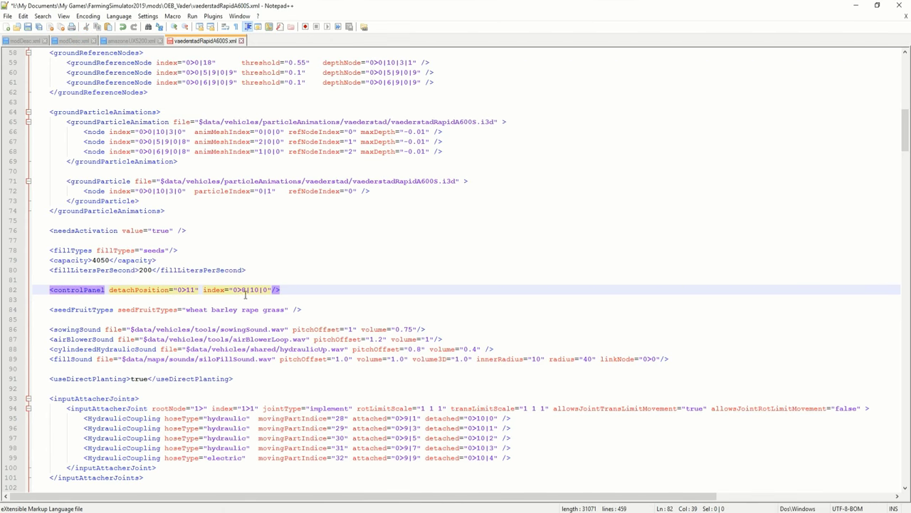
drag(240, 291, 256, 291)
text(11)
key(ctrl+s)
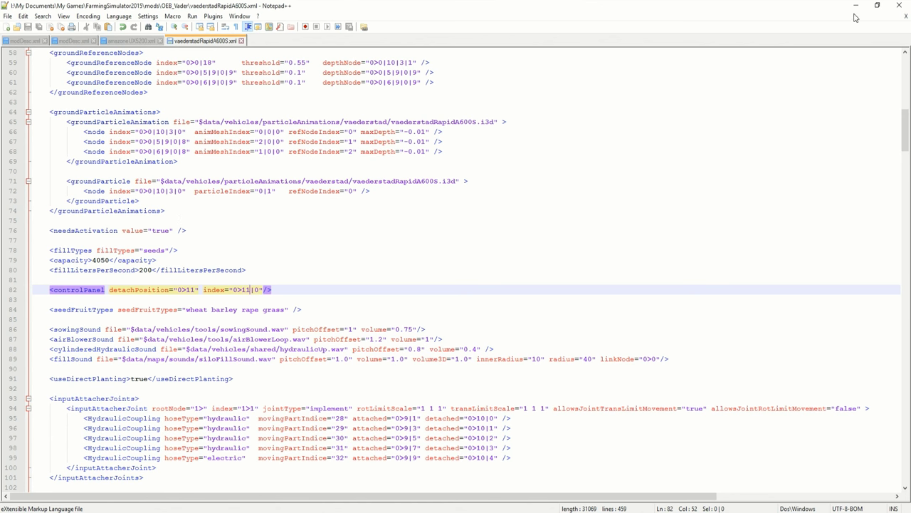
Step: Save vaederstadRapidA600S.i3d in GIANTS Editor and close the editor
mouse_move(570, 506)
click(624, 476)
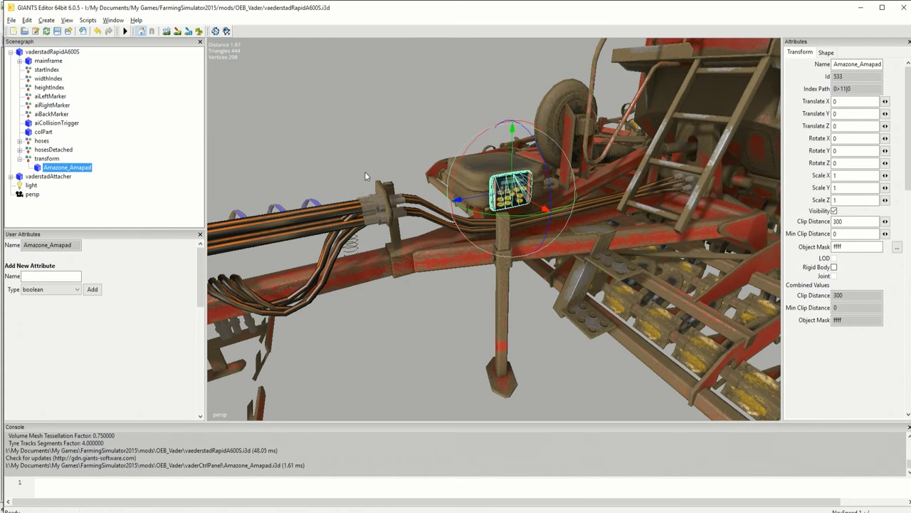
click(58, 31)
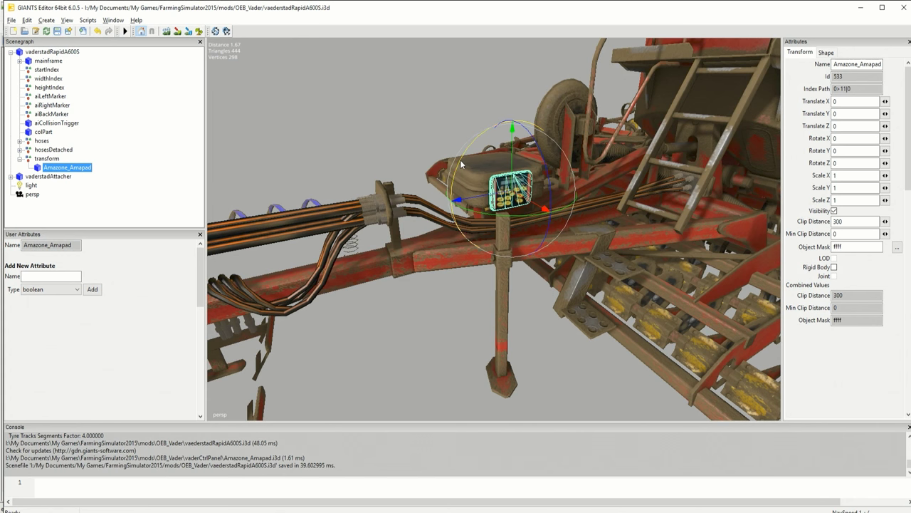
click(898, 9)
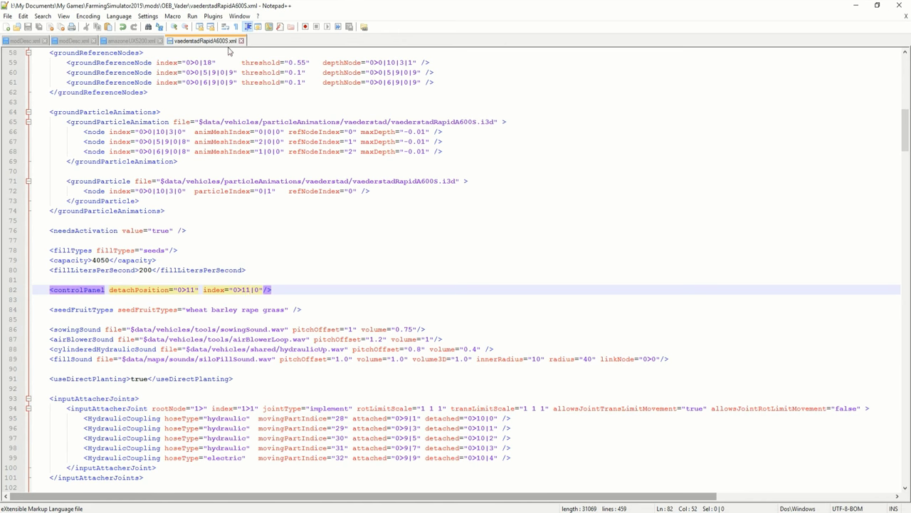
key(alt+Tab)
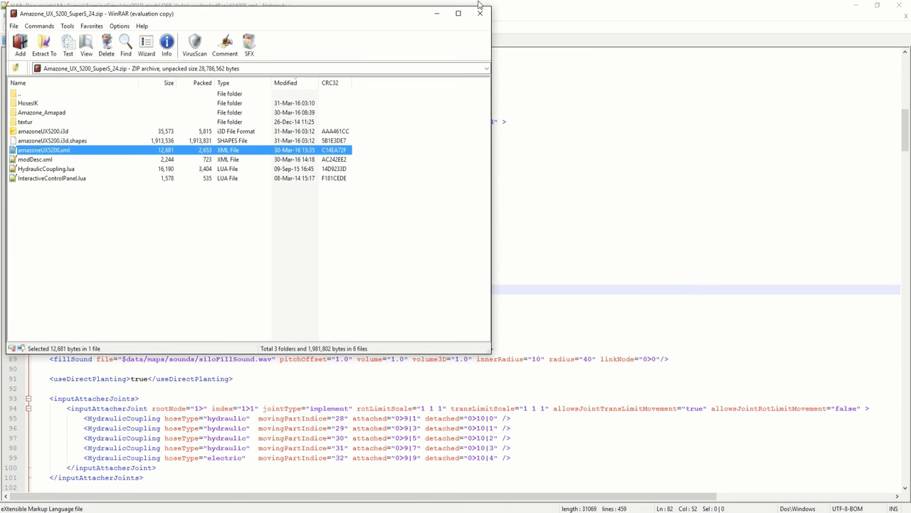
Step: Close the Amazone archive, decline keeping the missing temp file, and move the OEB_Vader window aside
click(482, 14)
click(856, 7)
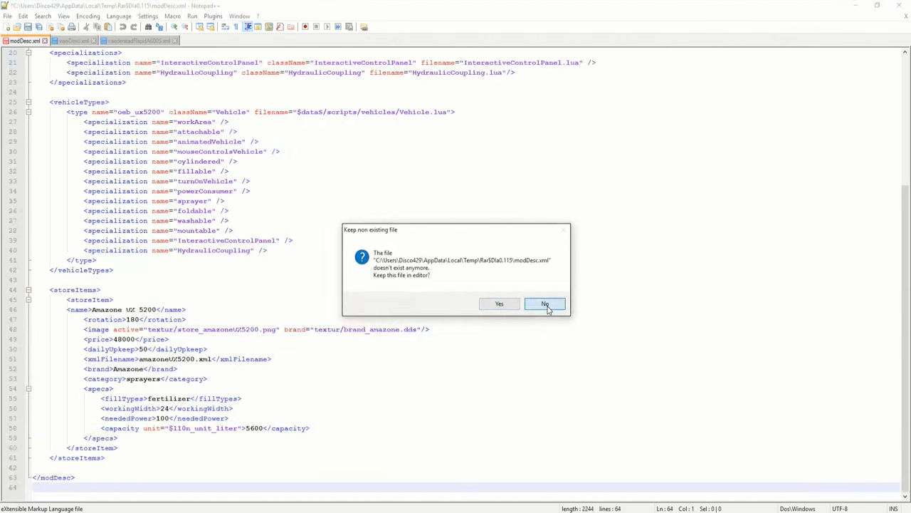
click(546, 305)
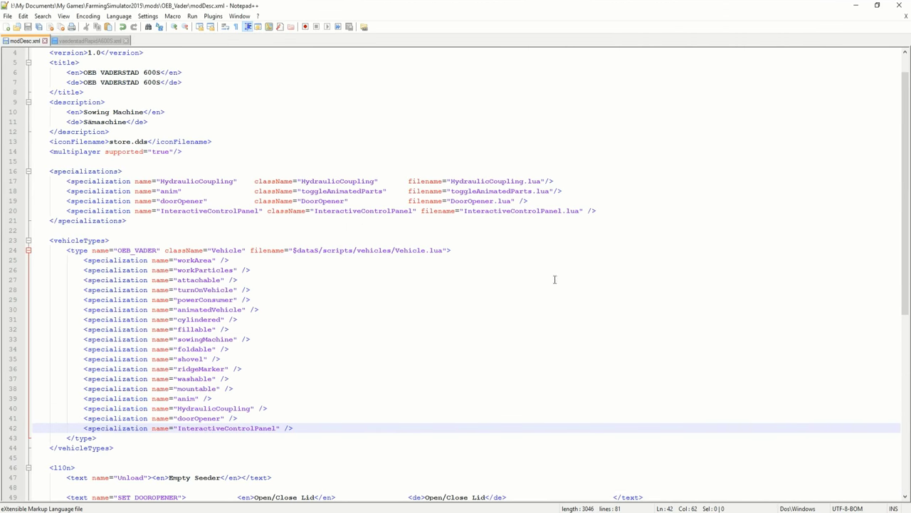
click(857, 5)
drag(737, 23, 451, 80)
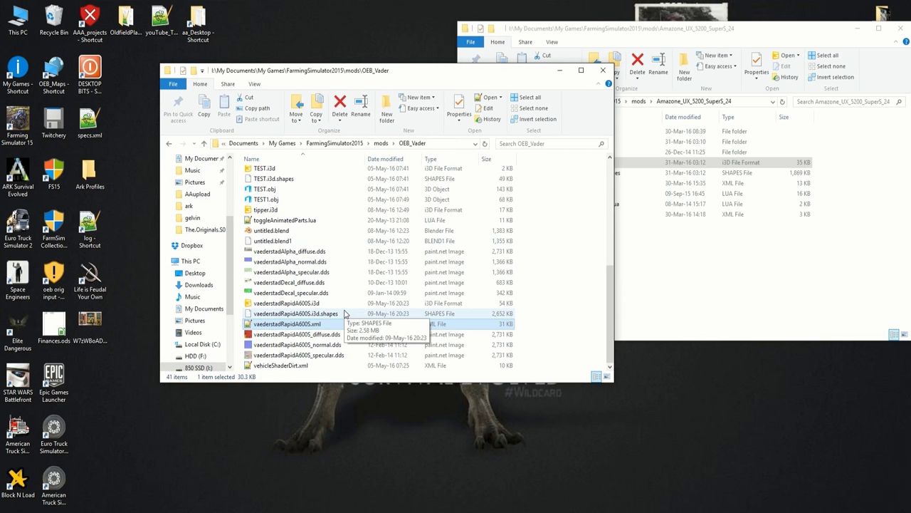
scroll(345, 314, up, 3)
scroll(344, 313, up, 4)
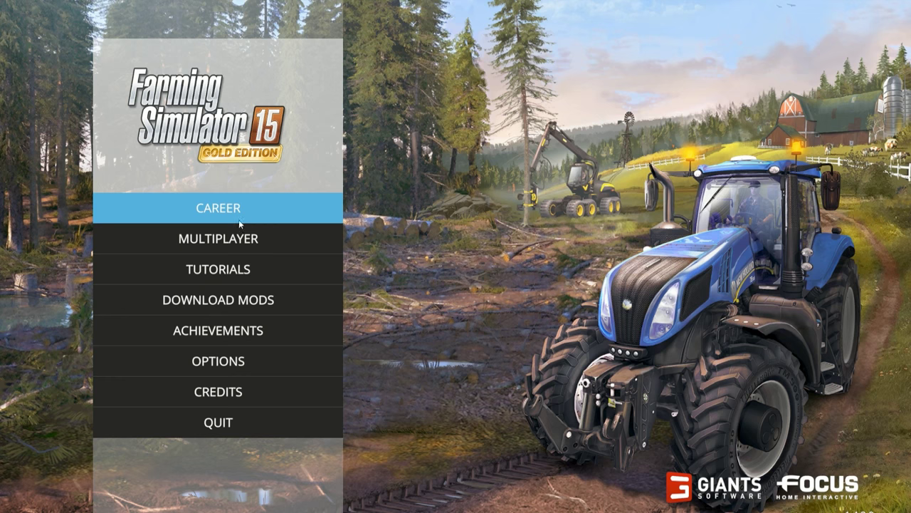
Step: Load the Westbridge Hills career savegame, continuing past the missing DLC warning
click(238, 218)
click(294, 247)
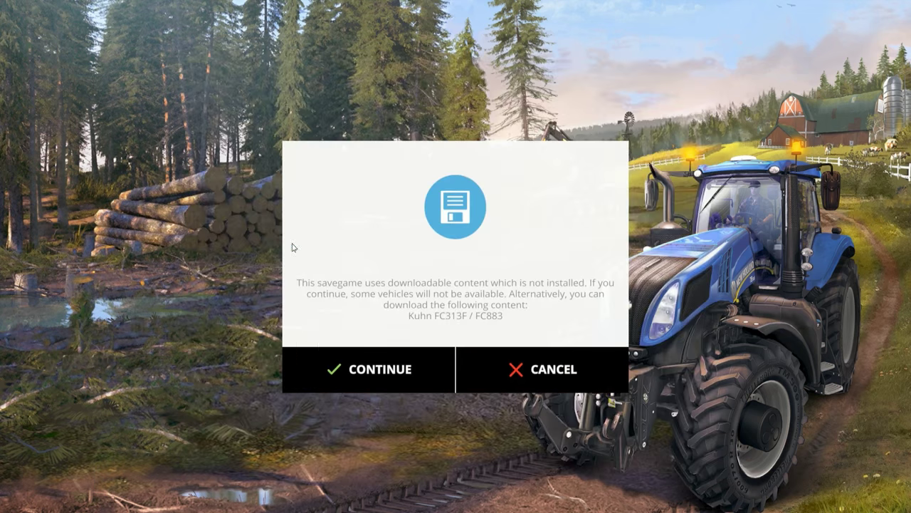
click(377, 388)
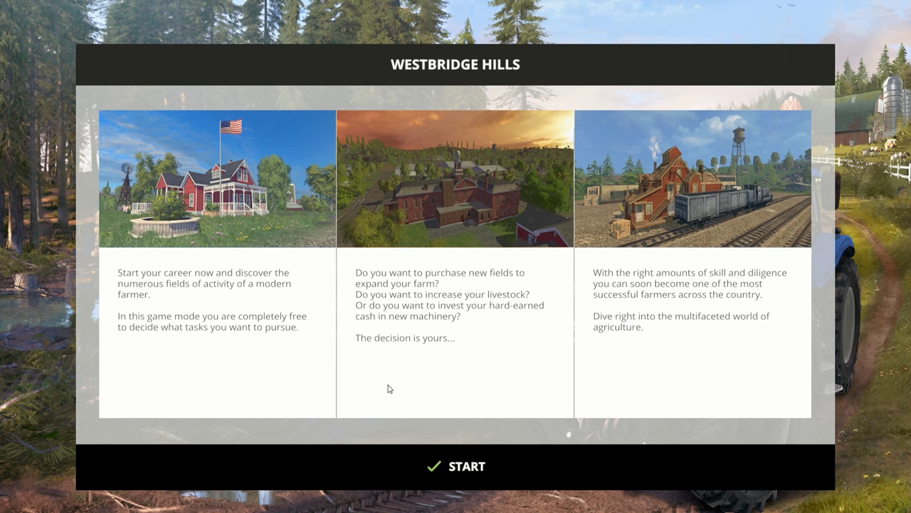
click(396, 484)
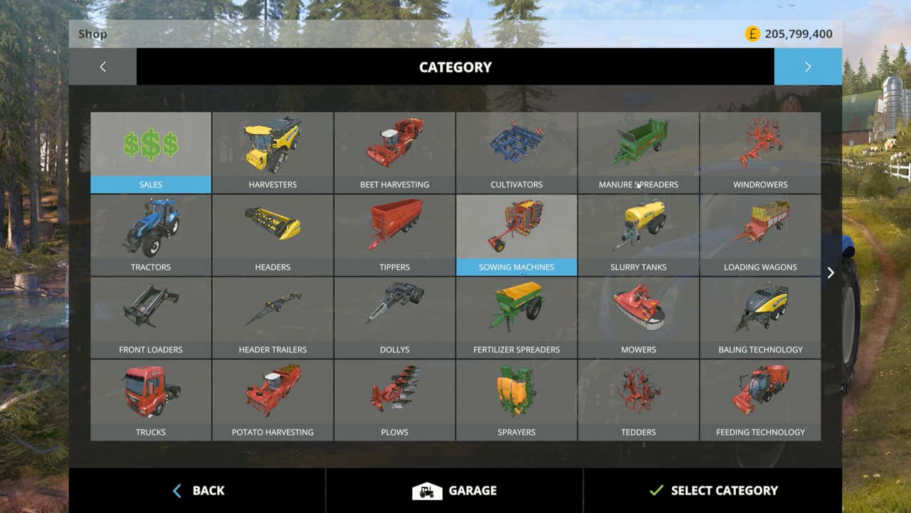
Step: Buy the Fendt Vario SCR 716 from the Tractors shop category
click(798, 82)
click(151, 256)
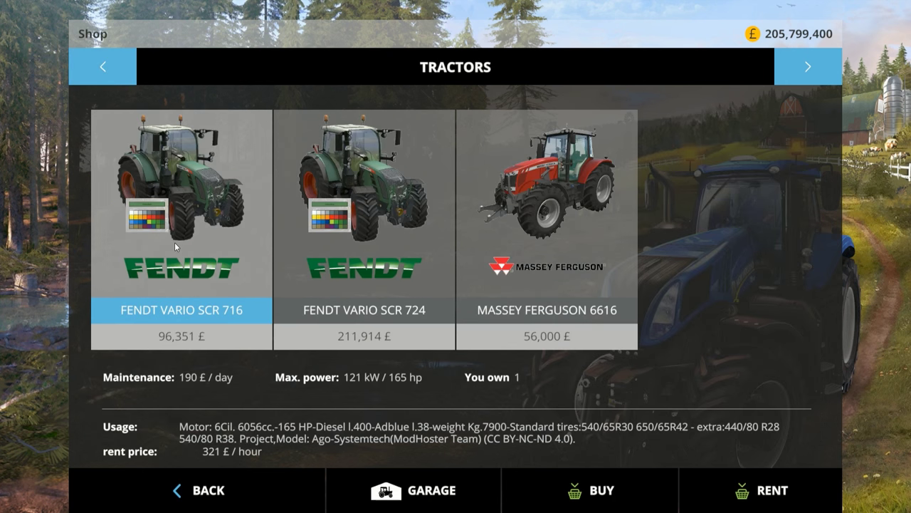
double_click(246, 221)
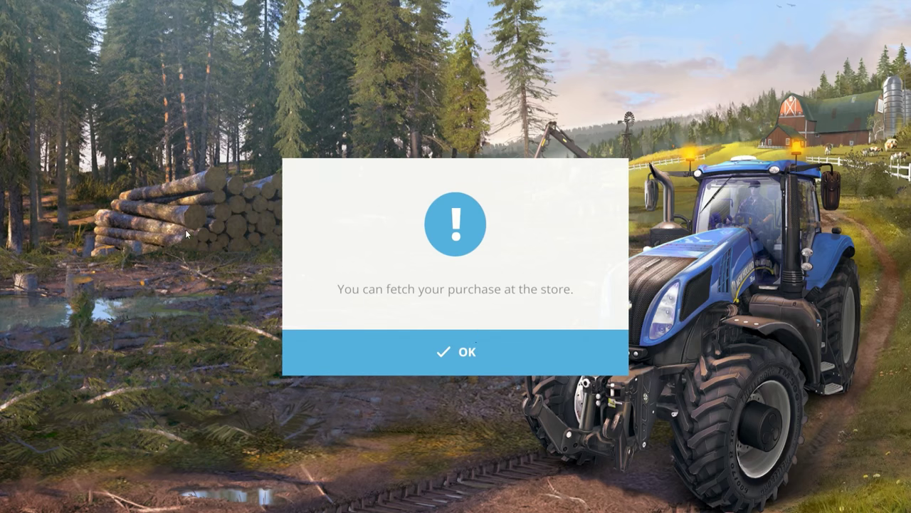
click(476, 354)
Step: Buy the OEB Vaderstad 600S from Sowing Machines for 52,000 £ and return to the game world
click(811, 70)
click(812, 71)
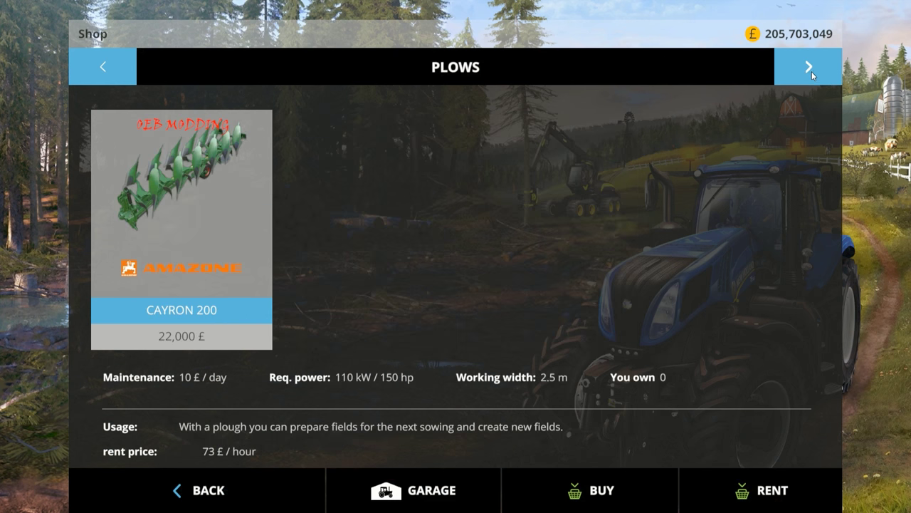
click(199, 490)
click(271, 428)
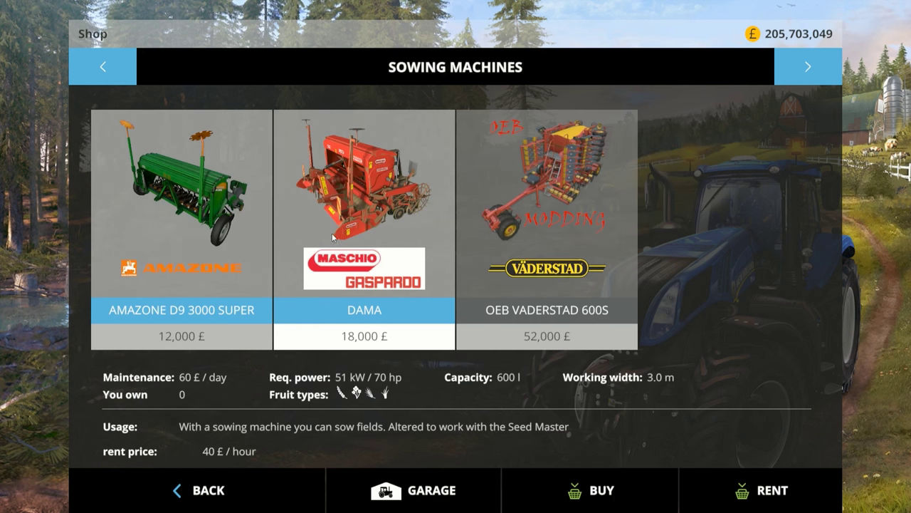
click(526, 261)
click(527, 261)
click(479, 353)
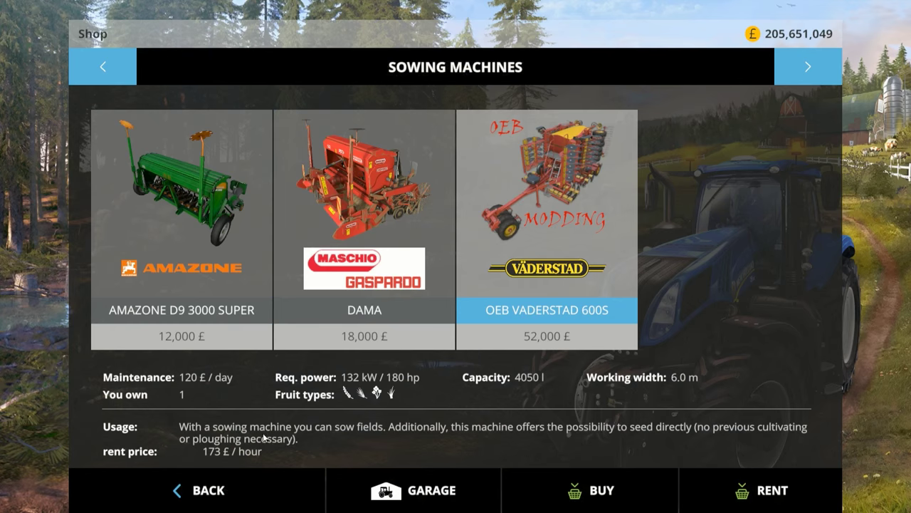
click(221, 493)
click(221, 493)
key(Tab)
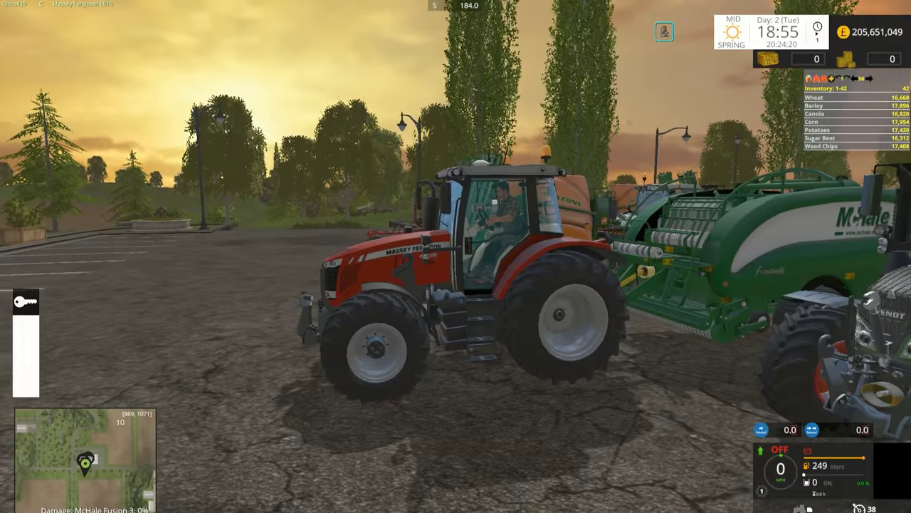
Step: Take the Fendt 716 Vario and reverse it up to the Vaderstad seeder to hitch it
key(Tab)
key(Tab)
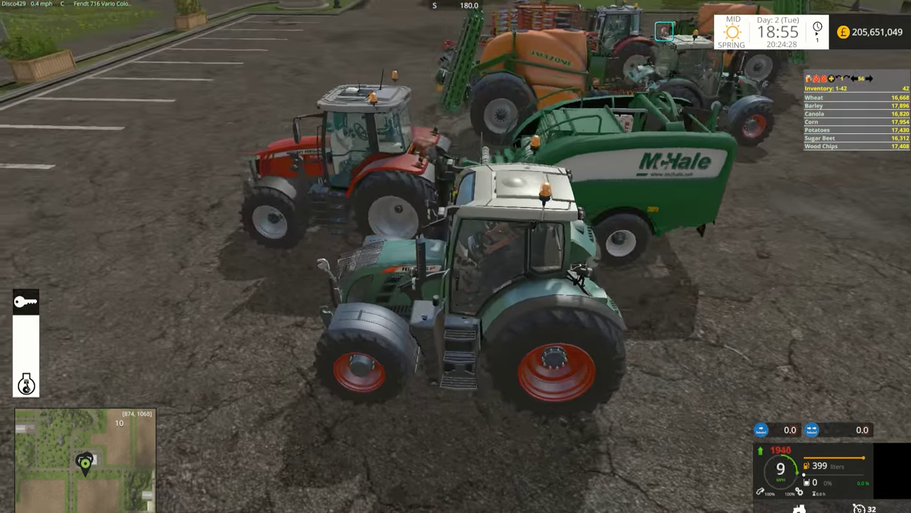
key(w)
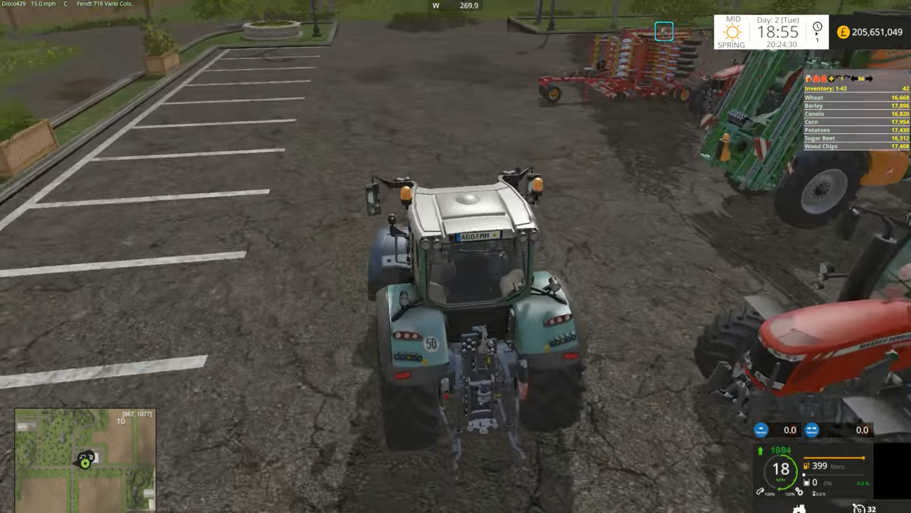
key(a)
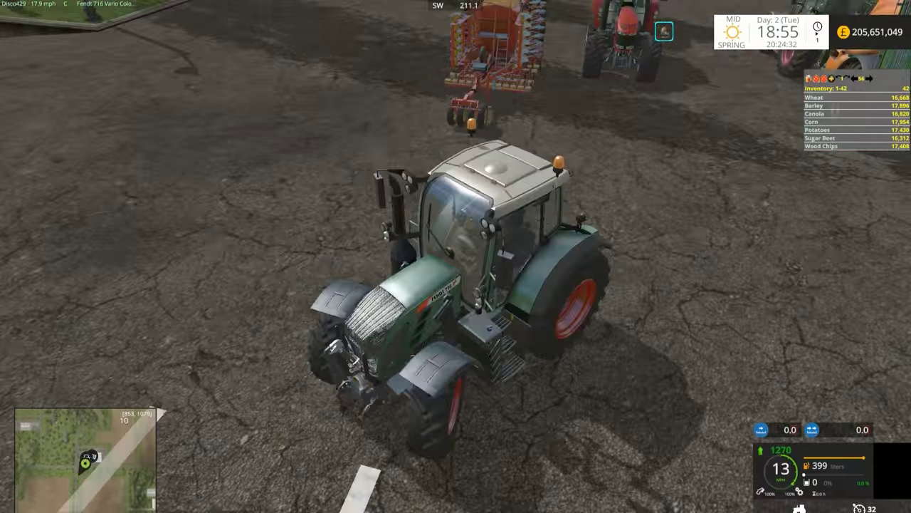
key(s)
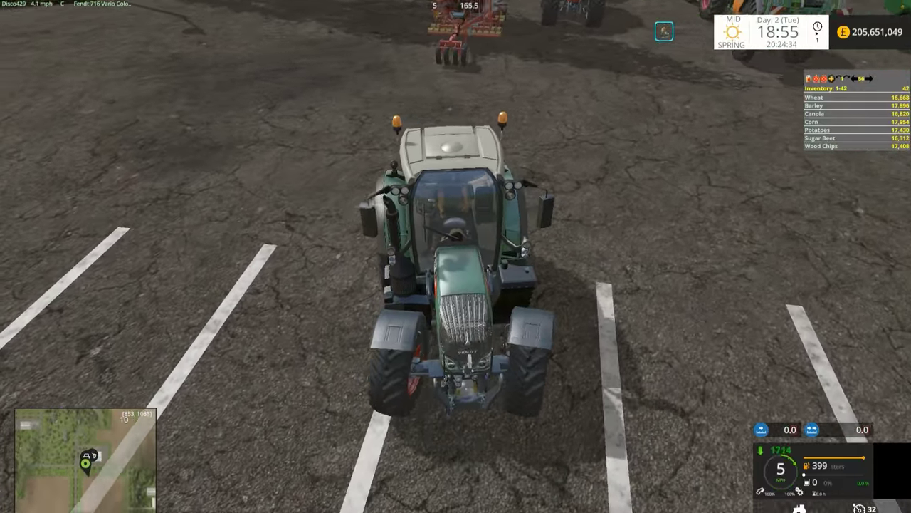
key(s)
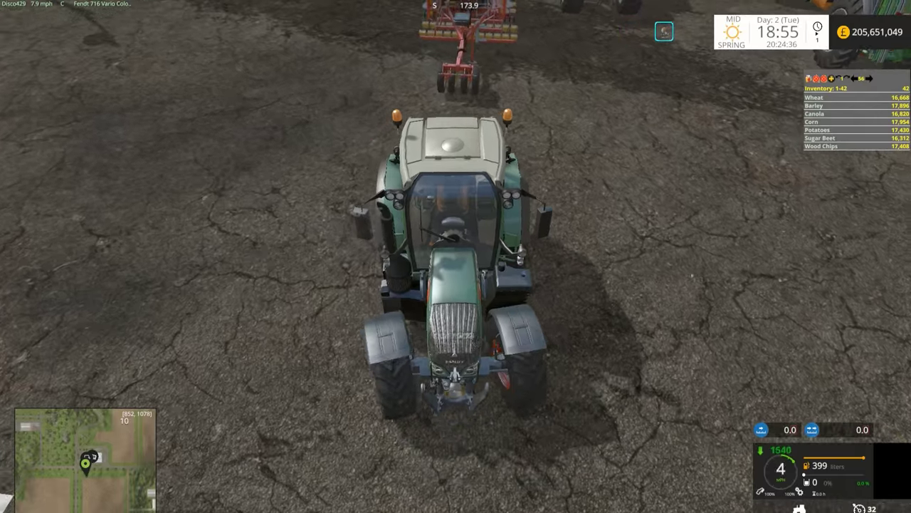
key(w)
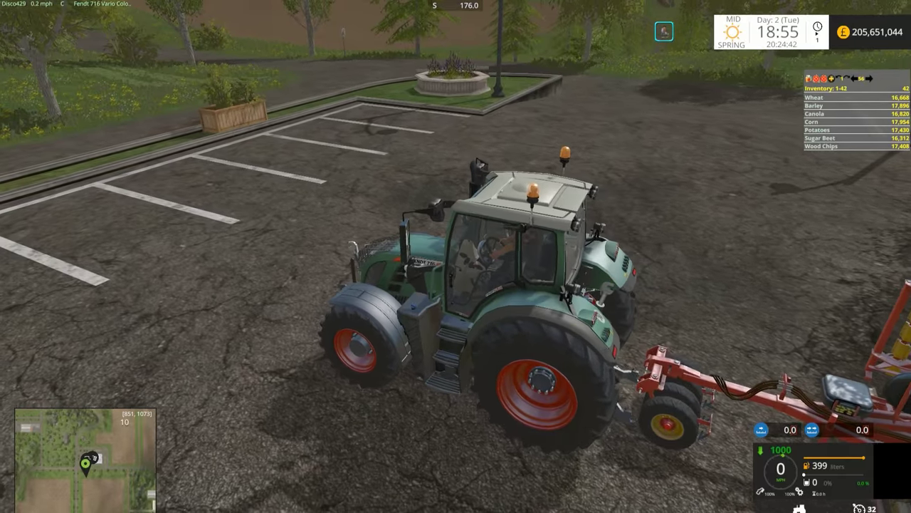
Step: Connect the seeder's hoses on foot, re-enter the cab and inspect the Vaderstad terminal
key(e)
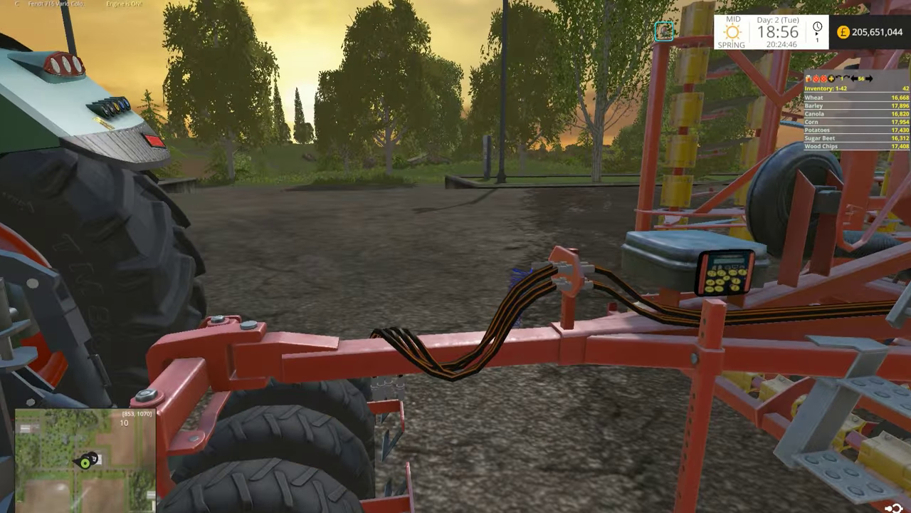
key(e)
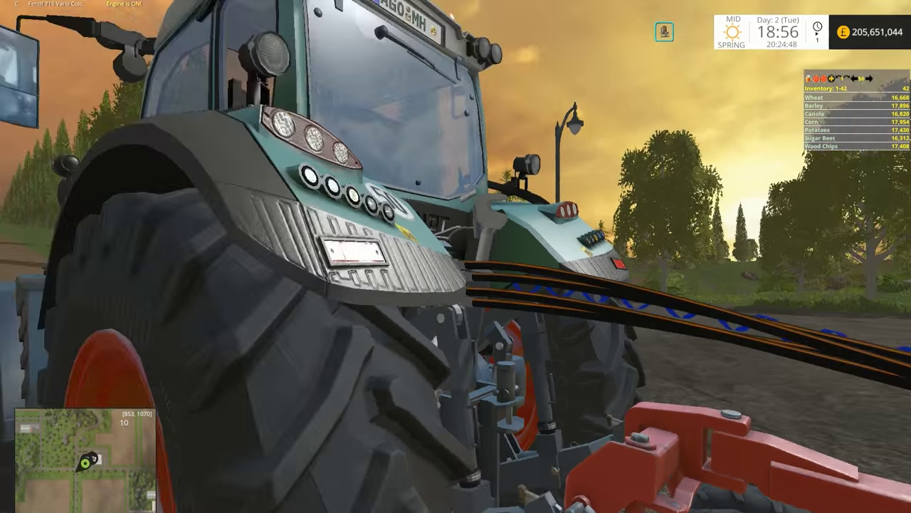
key(e)
key(c)
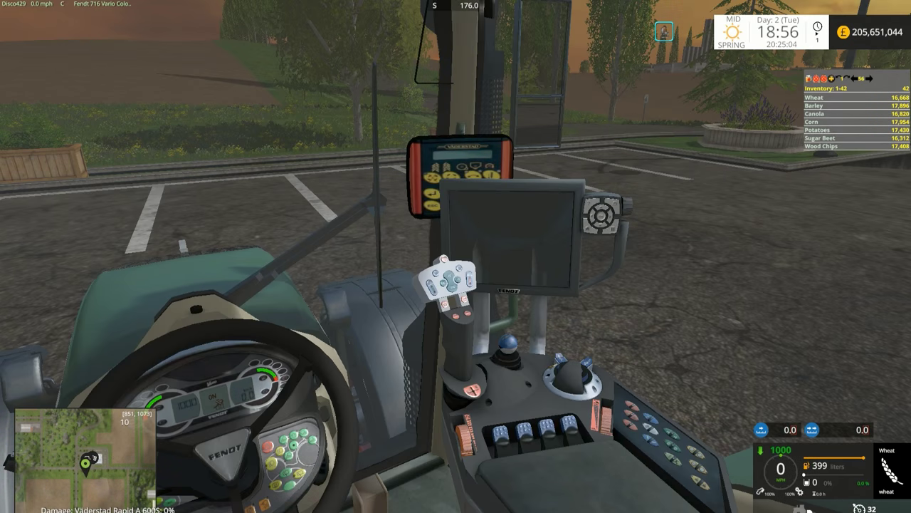
key(Escape)
Step: Overwrite the existing savegame, leave the session and quit Farming Simulator 15
click(441, 462)
click(391, 350)
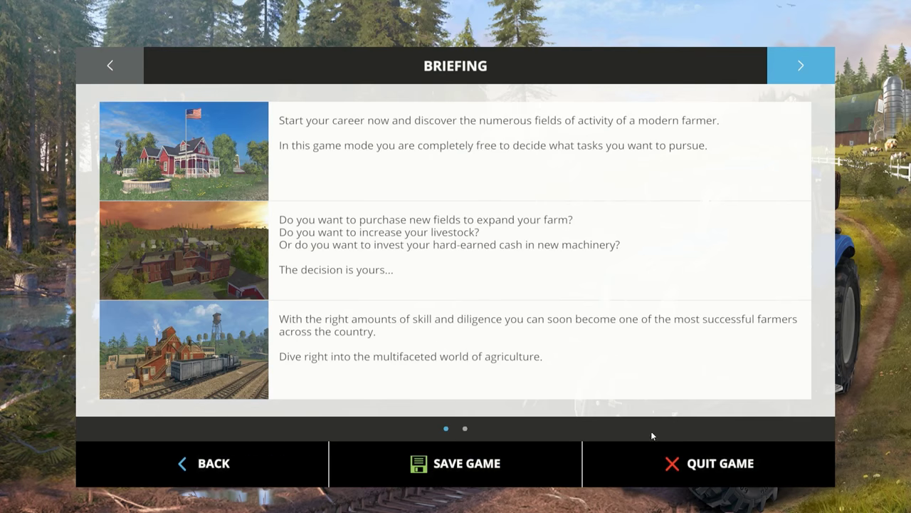
click(662, 459)
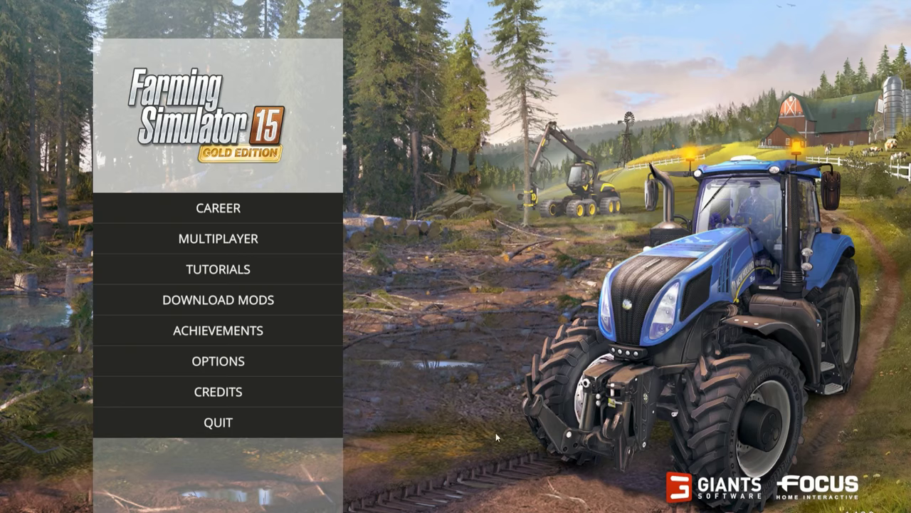
click(252, 426)
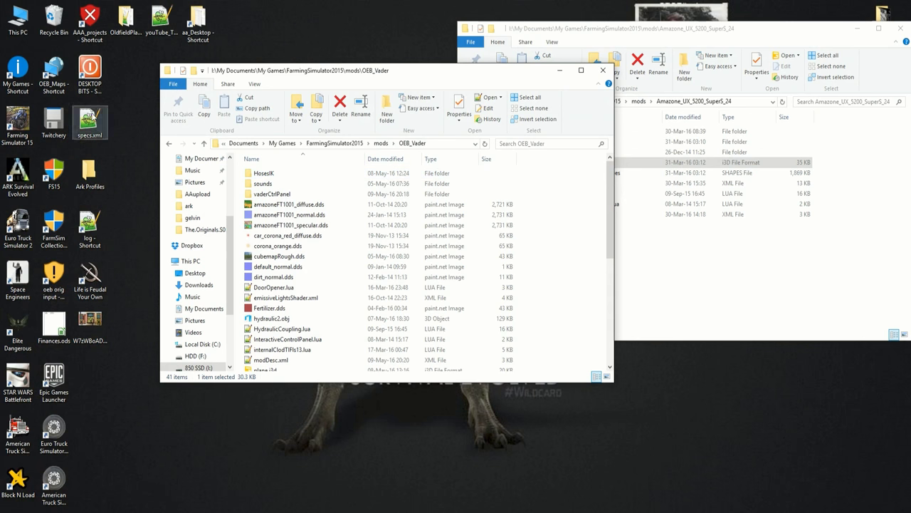
Step: Zip all OEB_Vader files into OEB_Vader.zip, deleting originals, and close GIANTS Editor unsaved
click(288, 175)
key(ctrl+a)
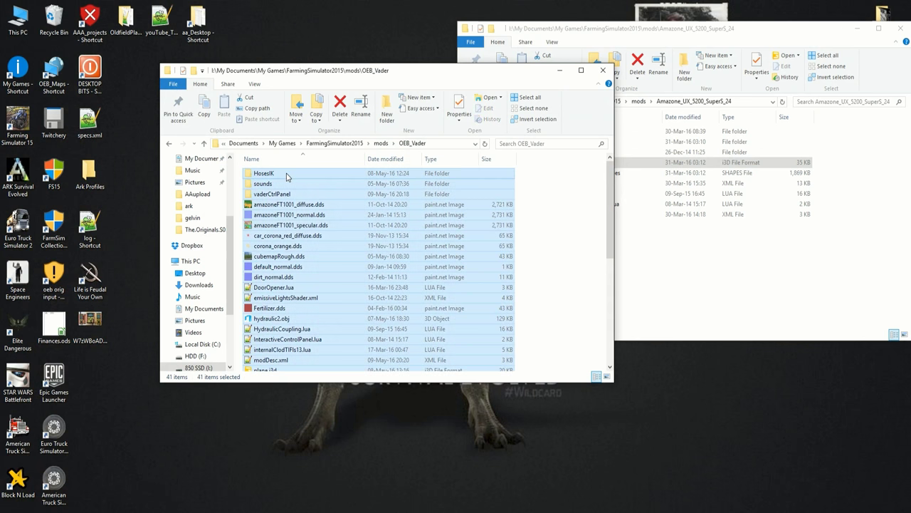
right_click(287, 176)
mouse_move(402, 242)
click(444, 243)
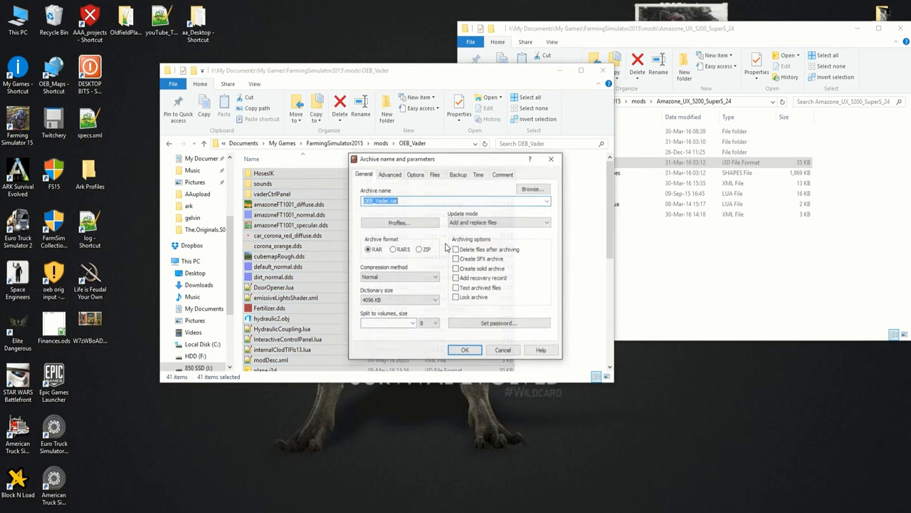
click(419, 249)
click(455, 249)
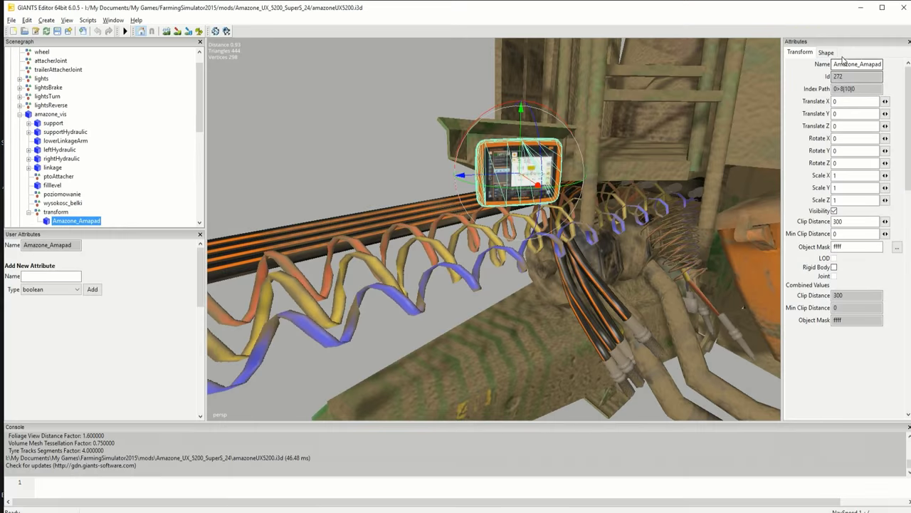
click(527, 270)
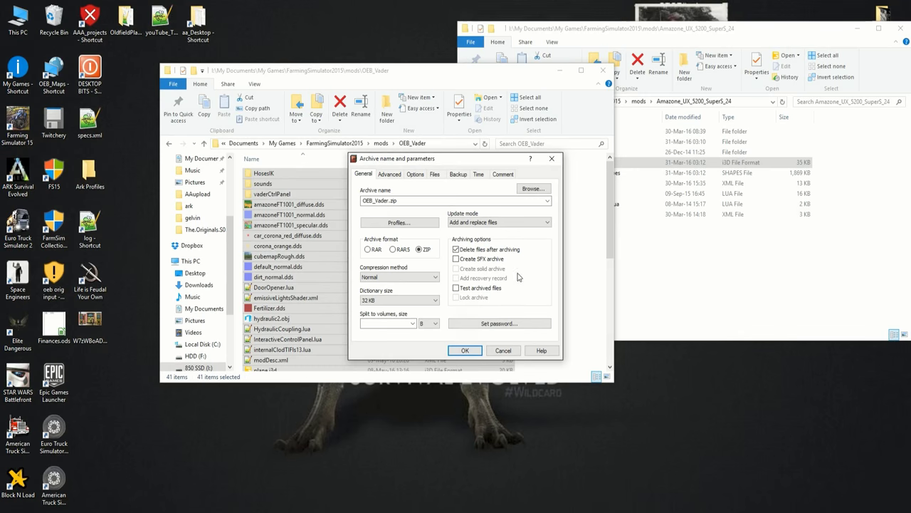
click(468, 351)
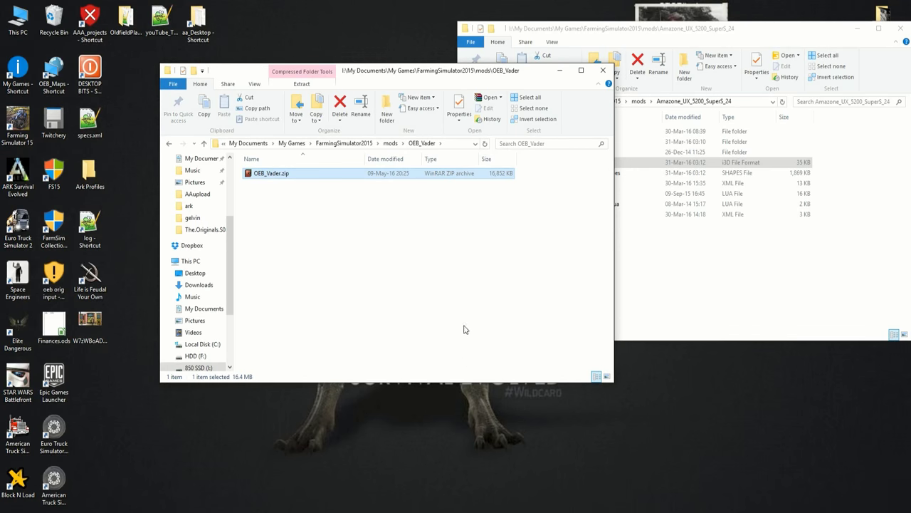
Step: Paste OEB_Vader.zip into mods and delete the Amazone_UX_5200_SuperS_24 and OEB_Vader folders
click(388, 143)
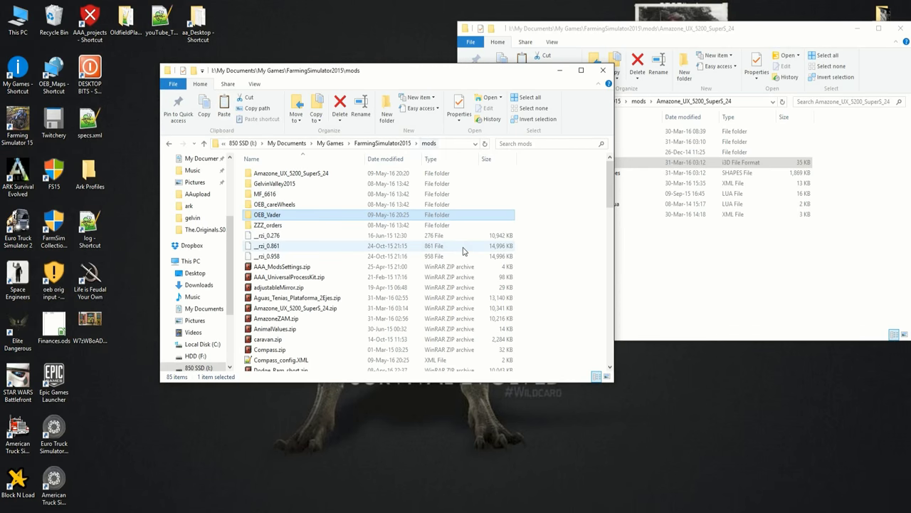
key(ctrl+v)
scroll(427, 242, down, 3)
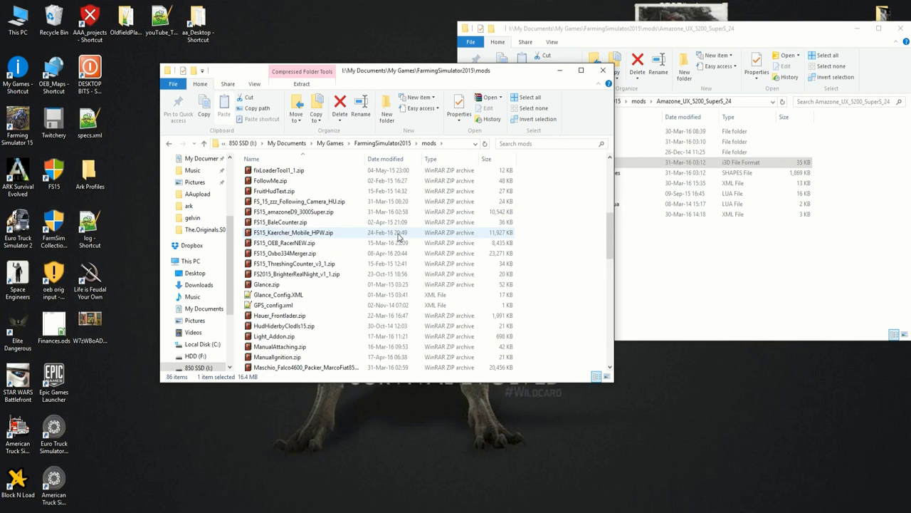
scroll(397, 229, up, 10)
click(299, 174)
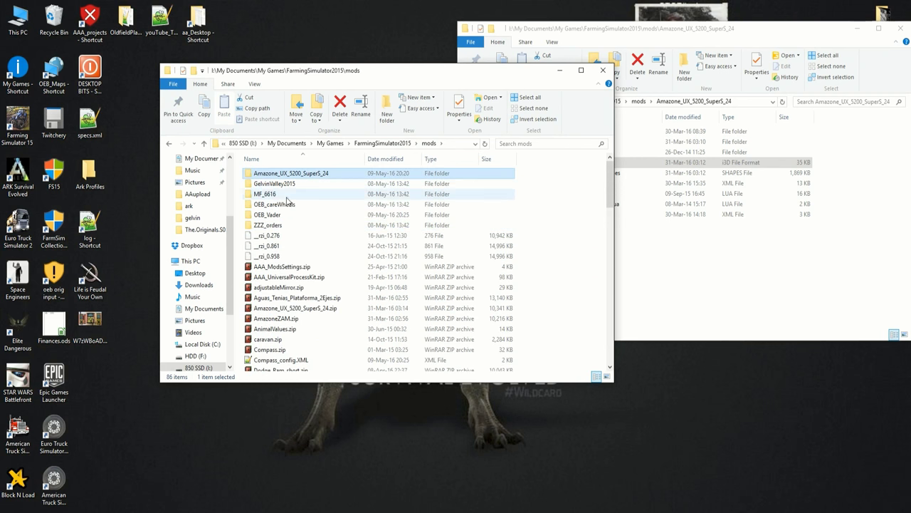
ctrl+click(275, 217)
key(Delete)
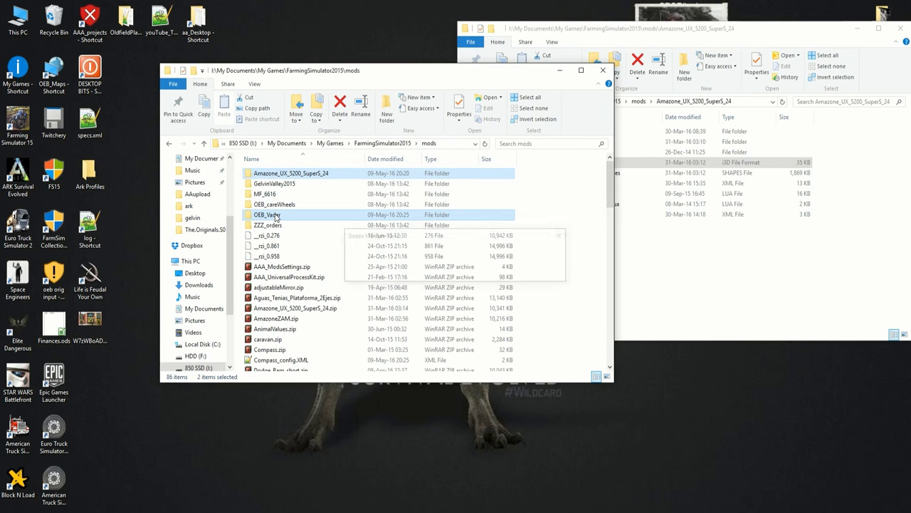
Step: Extract FENDT_VARIO700.zip into its own folder and delete the zip
scroll(303, 278, down, 1)
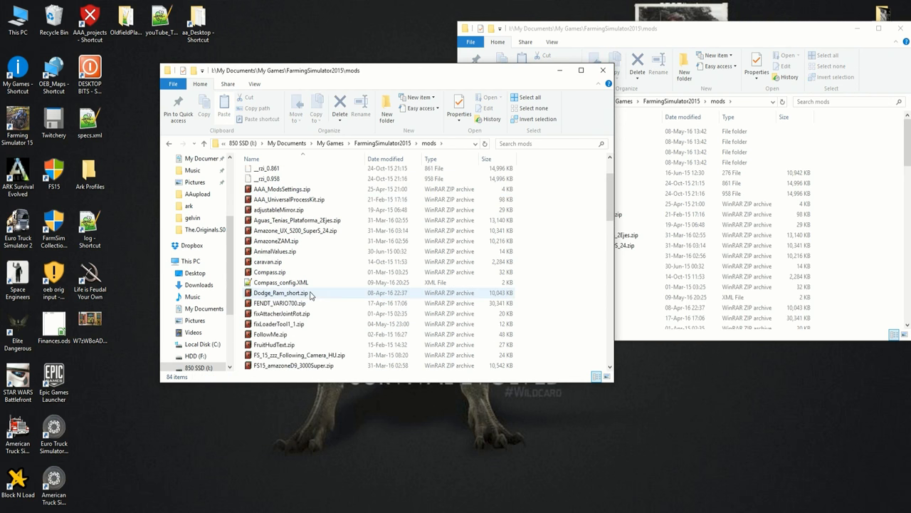
scroll(306, 292, down, 4)
scroll(310, 295, down, 4)
scroll(310, 295, down, 3)
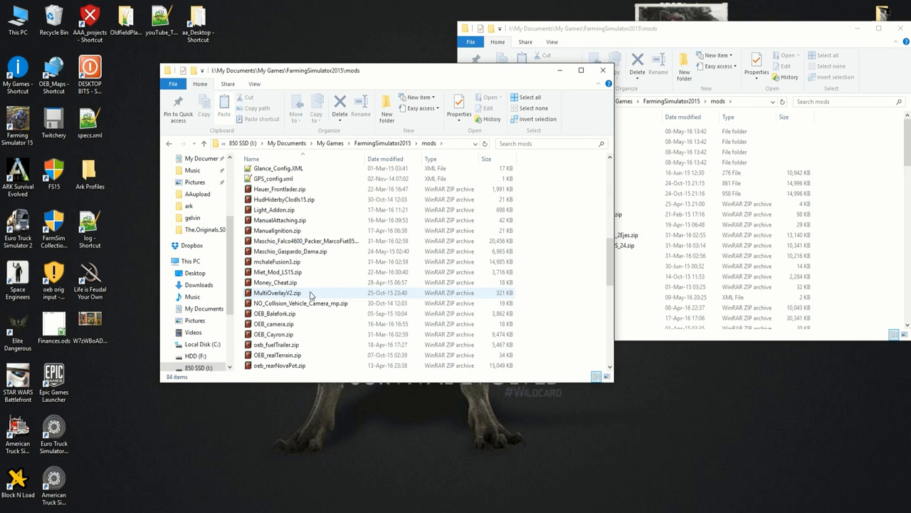
scroll(311, 292, up, 1)
scroll(312, 290, up, 1)
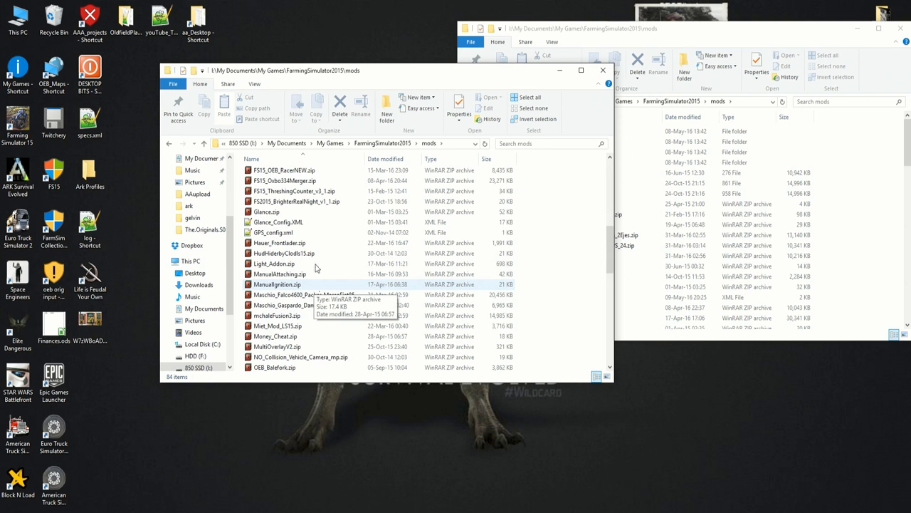
scroll(308, 229, up, 2)
scroll(308, 230, up, 2)
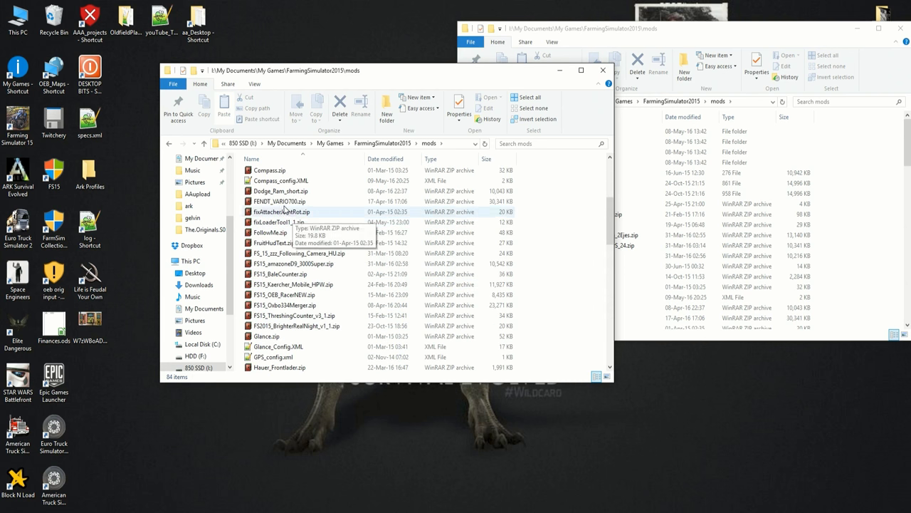
right_click(282, 206)
mouse_move(306, 222)
click(441, 223)
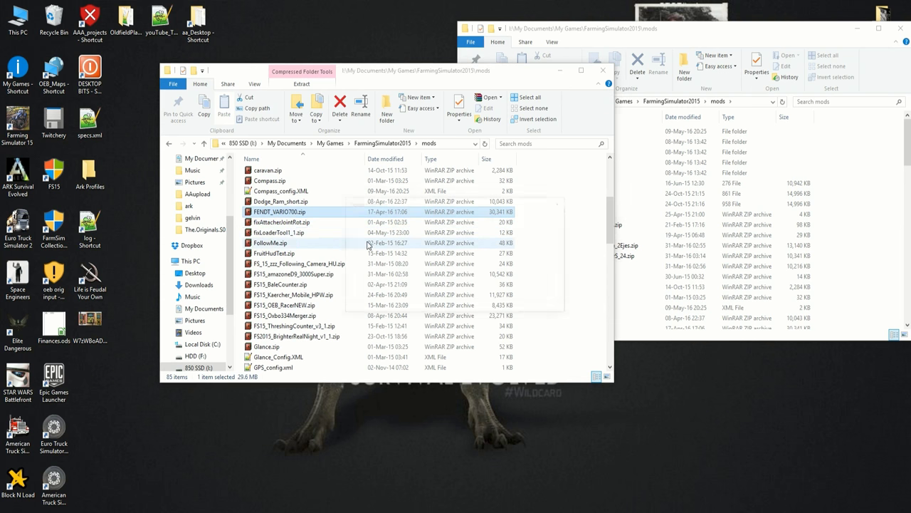
key(Delete)
Step: Open FENDTVARIO716C.xml from the FENDT_VARIO700 folder in Notepad++
scroll(291, 206, up, 5)
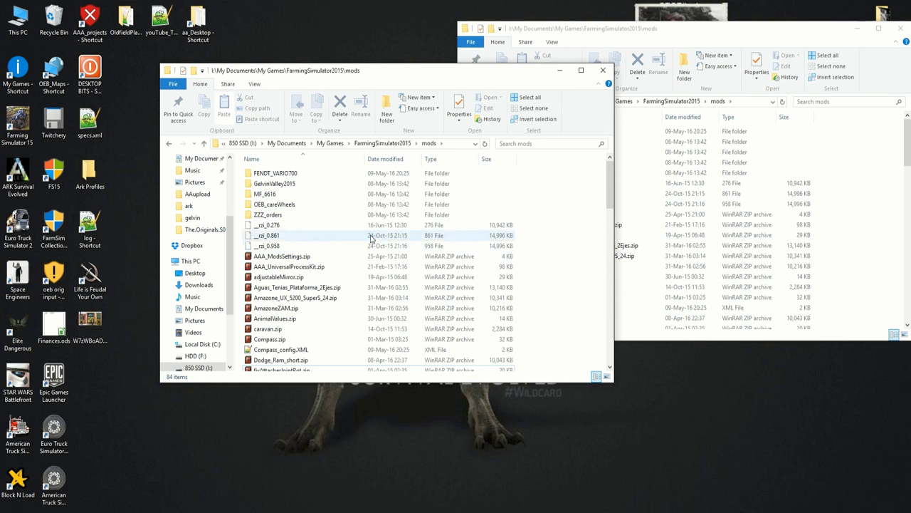
double_click(274, 173)
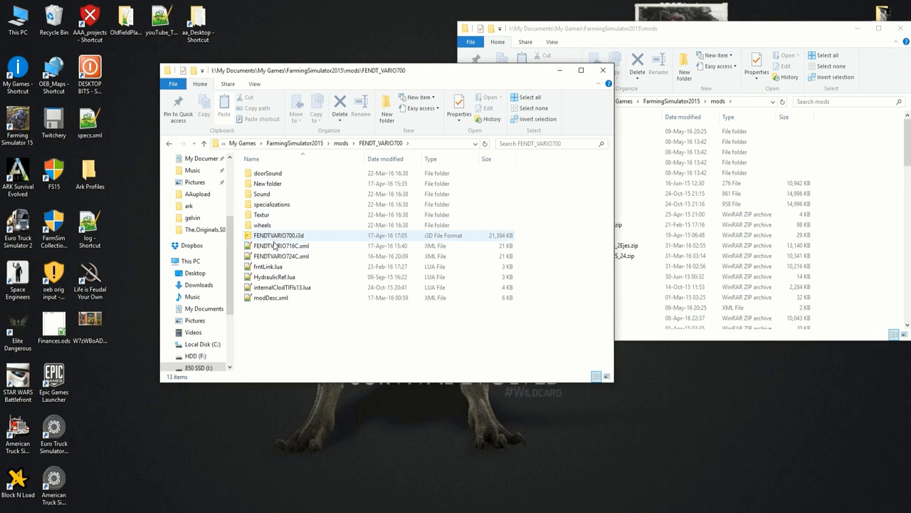
double_click(274, 245)
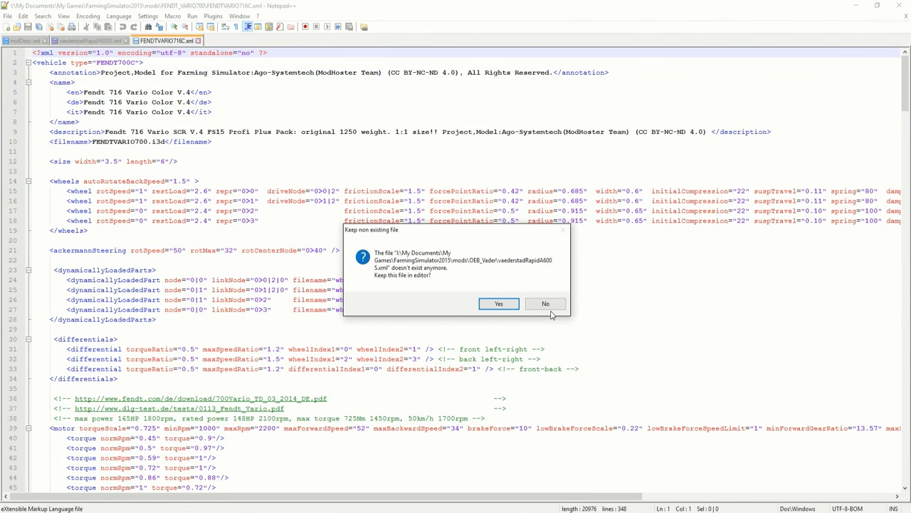
Step: Drop the deleted OEB_Vader files from Notepad++ and scroll FENDTVARIO716C.xml to controlPanels
click(546, 304)
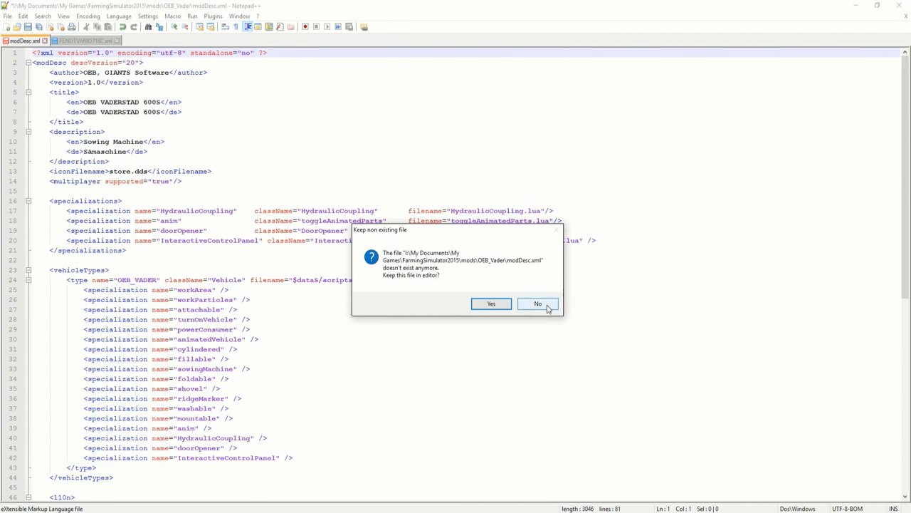
click(547, 306)
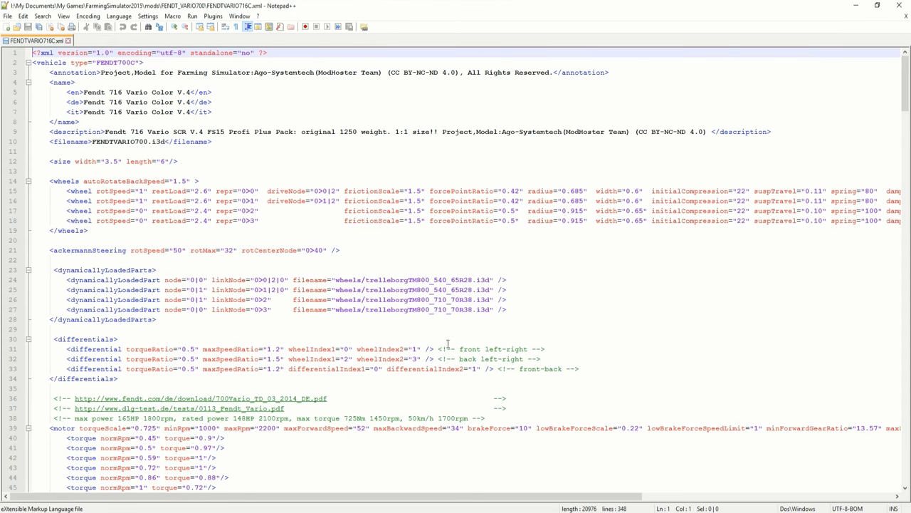
scroll(383, 331, down, 6)
scroll(383, 331, down, 5)
scroll(383, 331, down, 5)
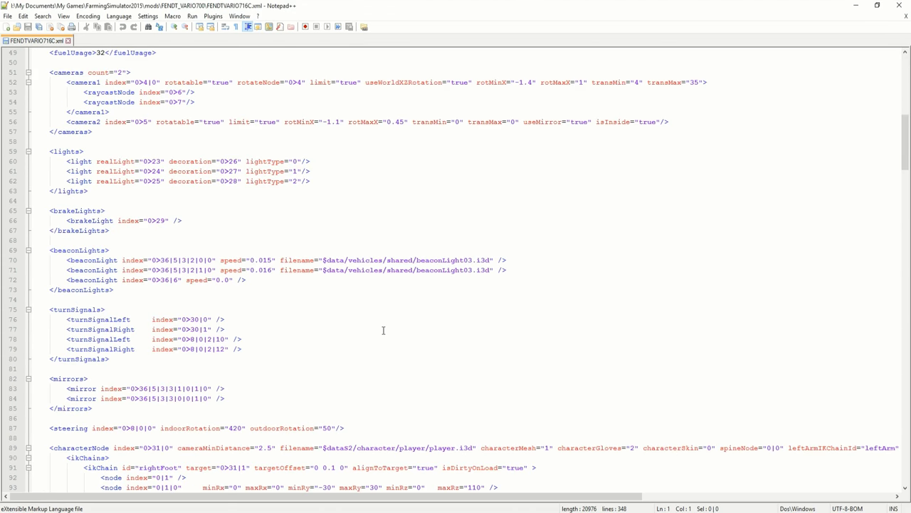
scroll(383, 331, down, 4)
scroll(383, 331, down, 5)
scroll(383, 330, down, 8)
scroll(383, 331, down, 4)
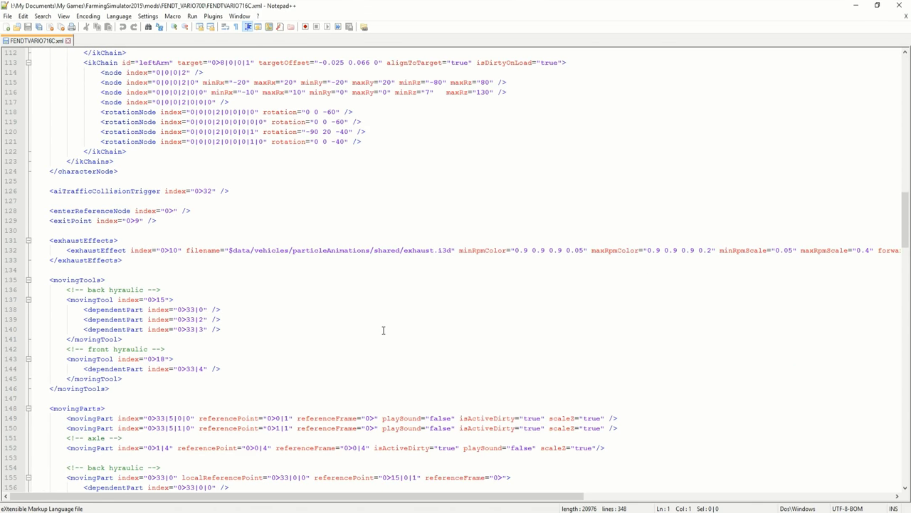
scroll(383, 330, down, 5)
scroll(383, 331, down, 8)
scroll(383, 331, down, 6)
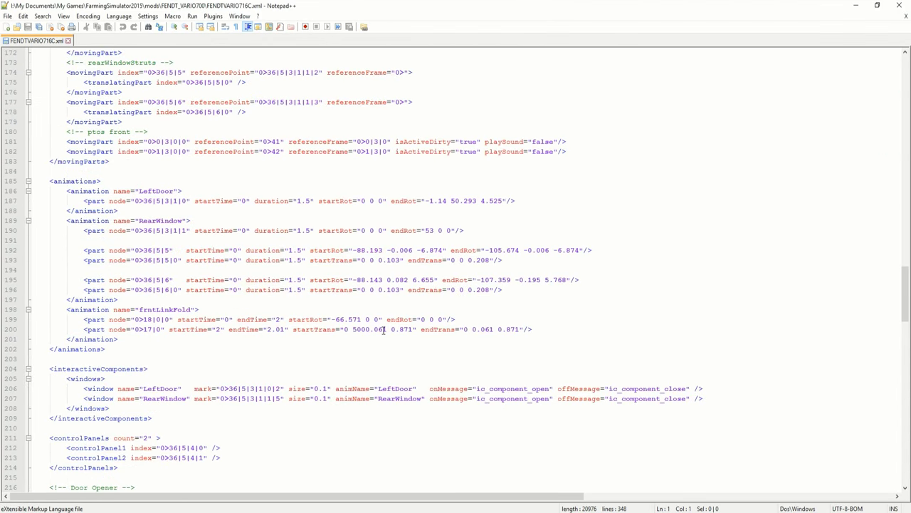
scroll(383, 331, down, 6)
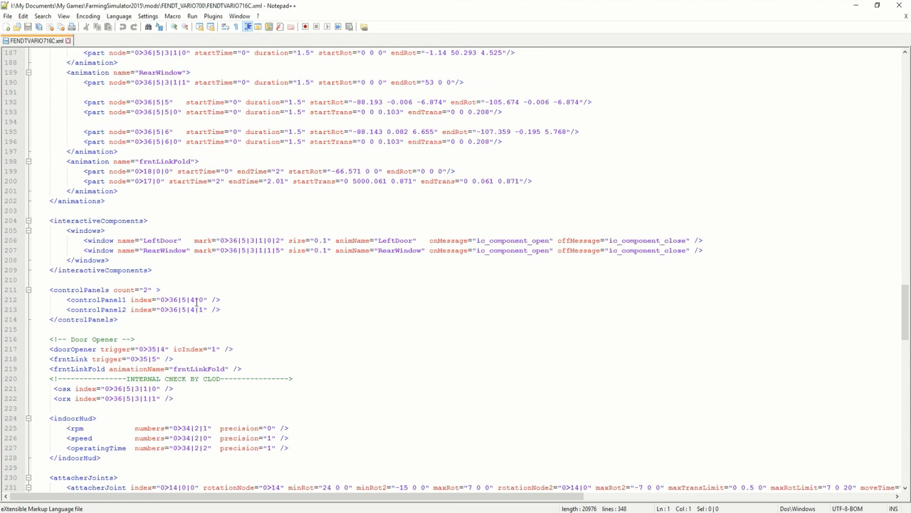
Step: Check controlPanel1's index 0>36|5|4|0 and shrink the editor to reveal the tractor mod folder
click(155, 300)
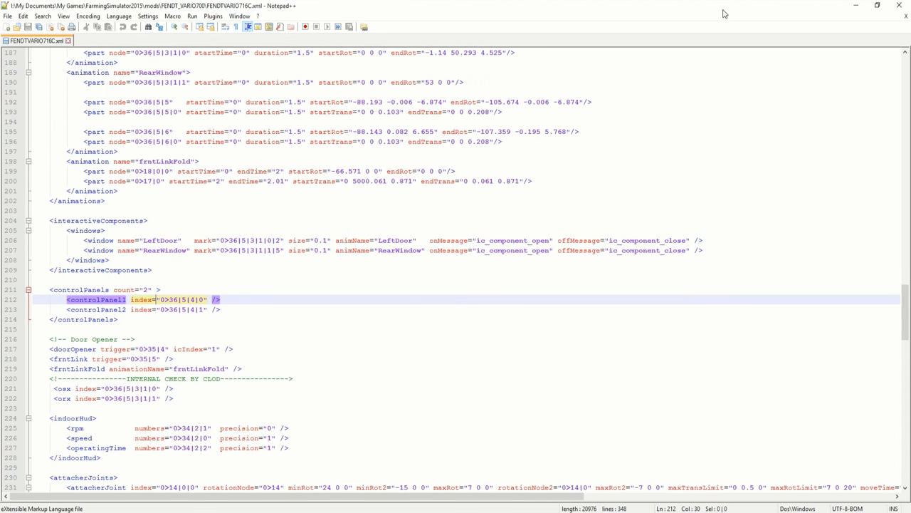
drag(724, 14, 356, 129)
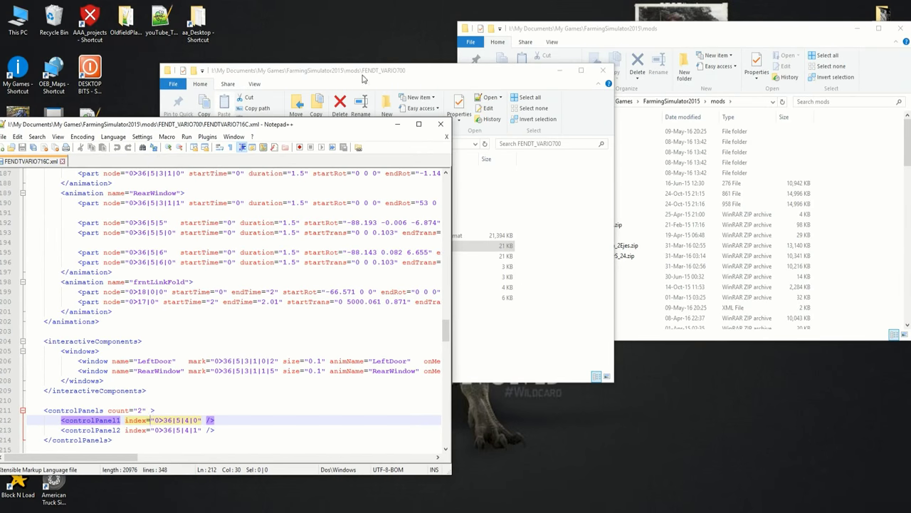
click(362, 79)
Step: Open FENDTVARIO700.i3d and view the cab interior through the modding camera
click(277, 235)
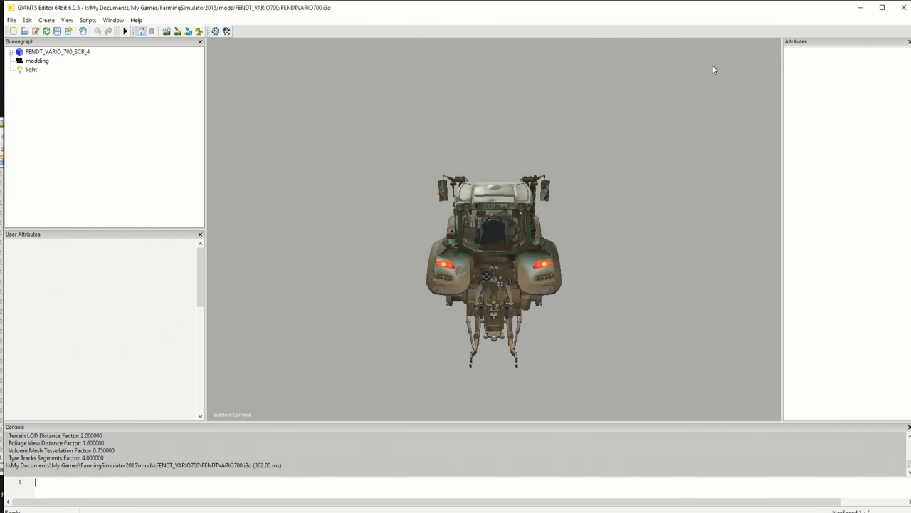
right_click(344, 241)
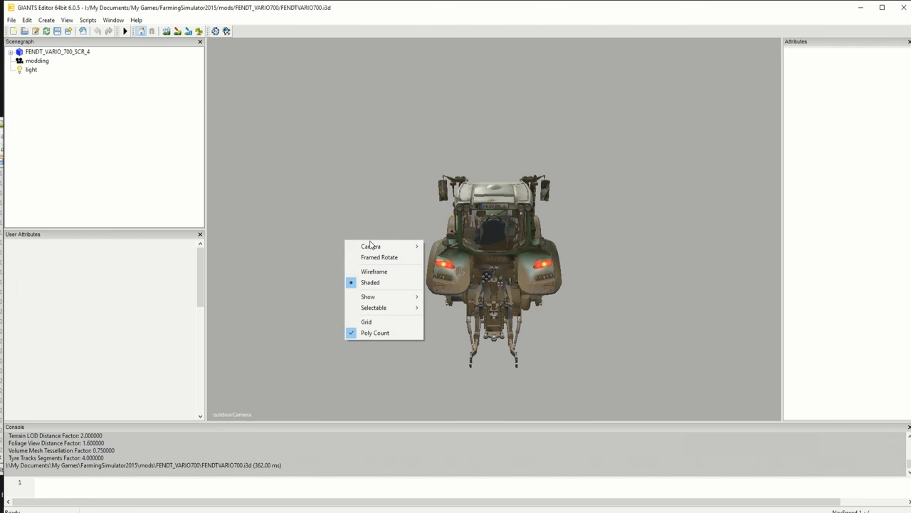
mouse_move(378, 246)
click(449, 269)
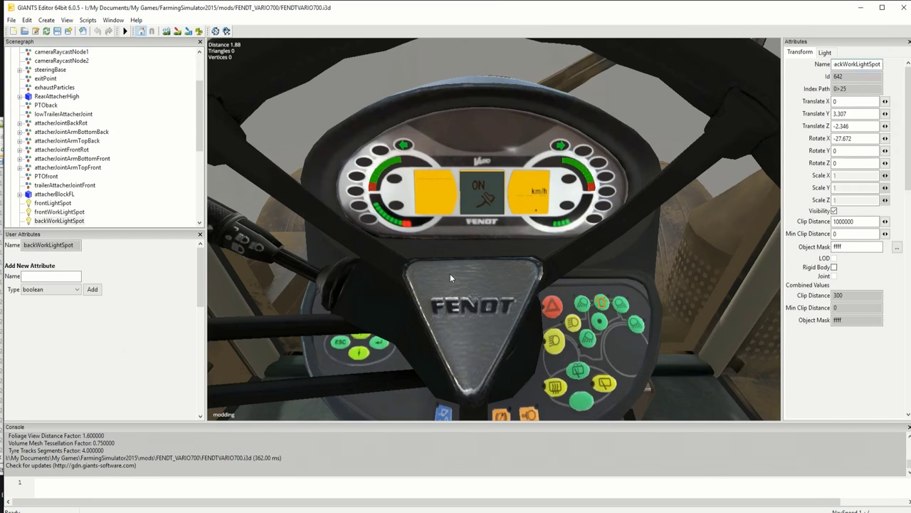
middle_drag(513, 265, 564, 300)
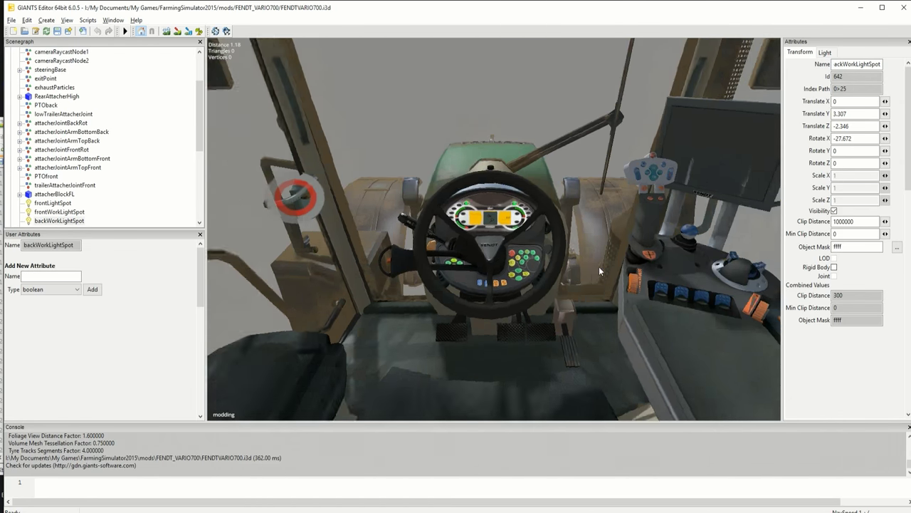
Step: Glance at the XML file, then back in the editor select the hydraulicParts node
key(alt+Tab)
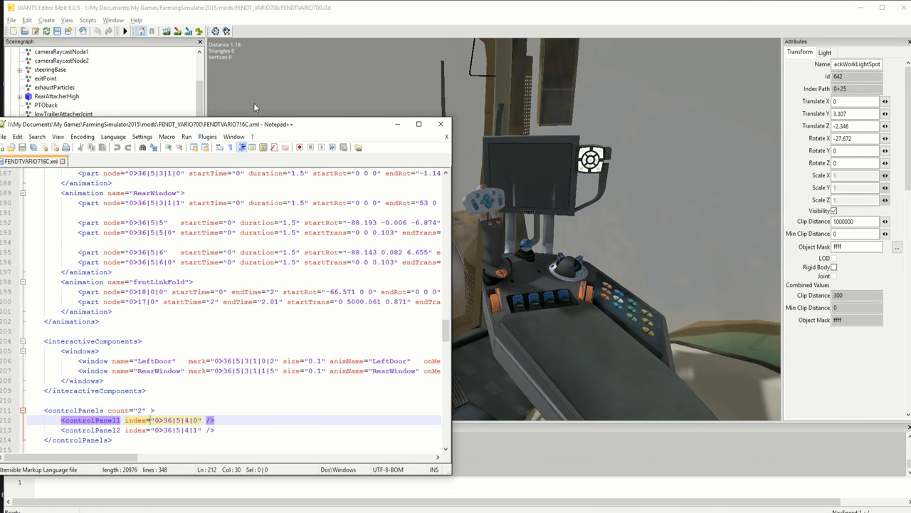
click(282, 5)
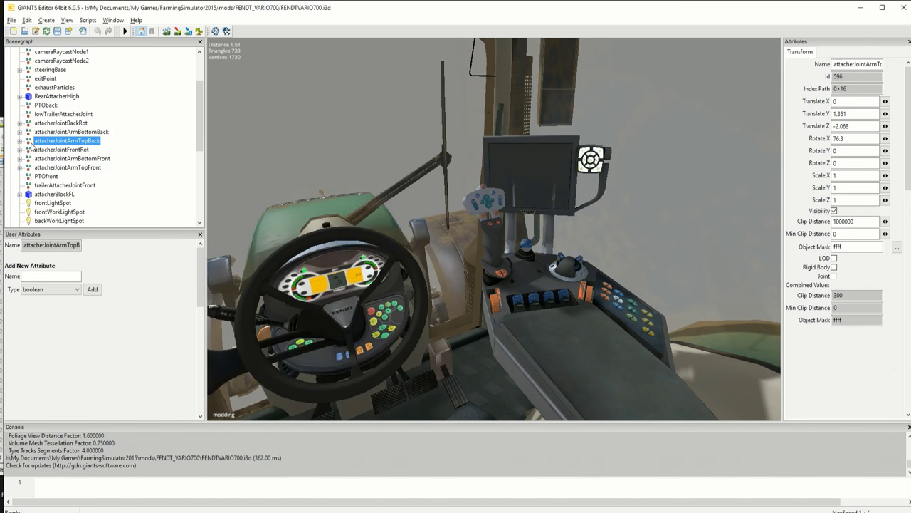
scroll(35, 150, down, 5)
click(45, 158)
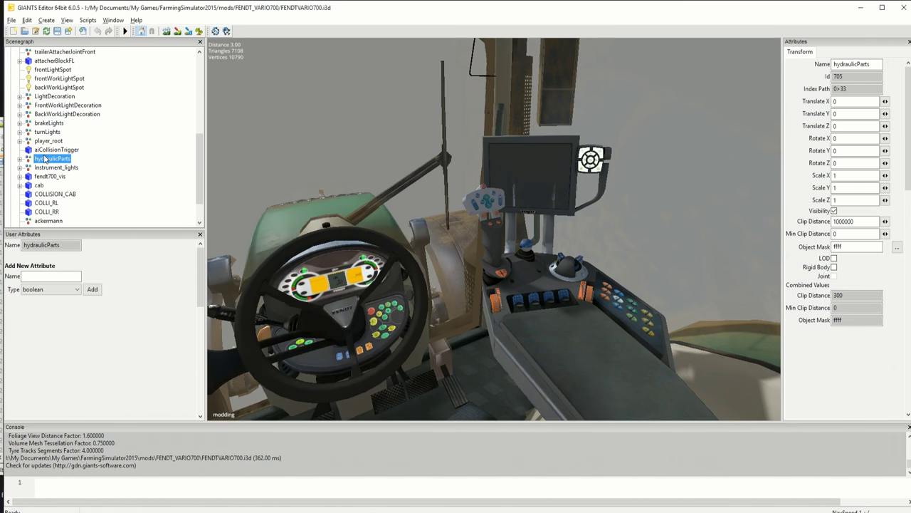
Step: Expand cab > GROUP_CAB > ICcontrolPanelAttachers in the Scenegraph
click(44, 177)
click(40, 185)
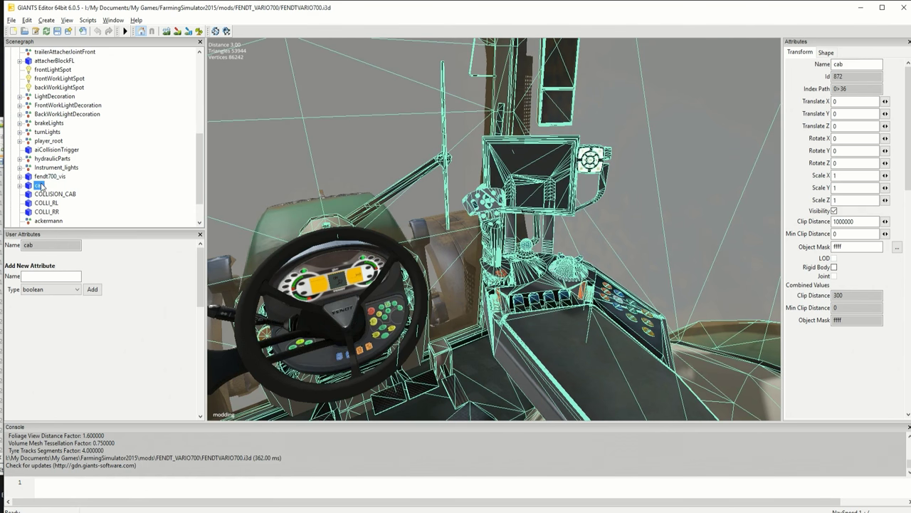
click(19, 185)
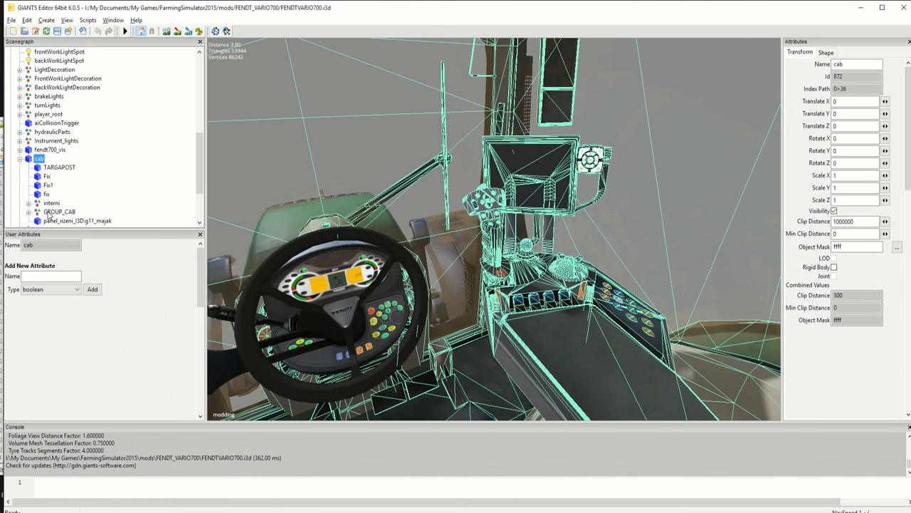
click(48, 212)
click(28, 211)
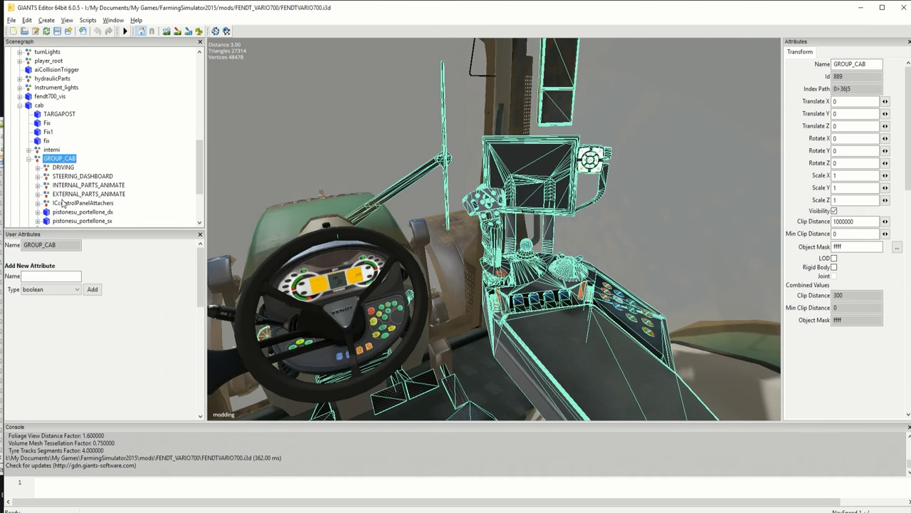
click(64, 204)
click(37, 203)
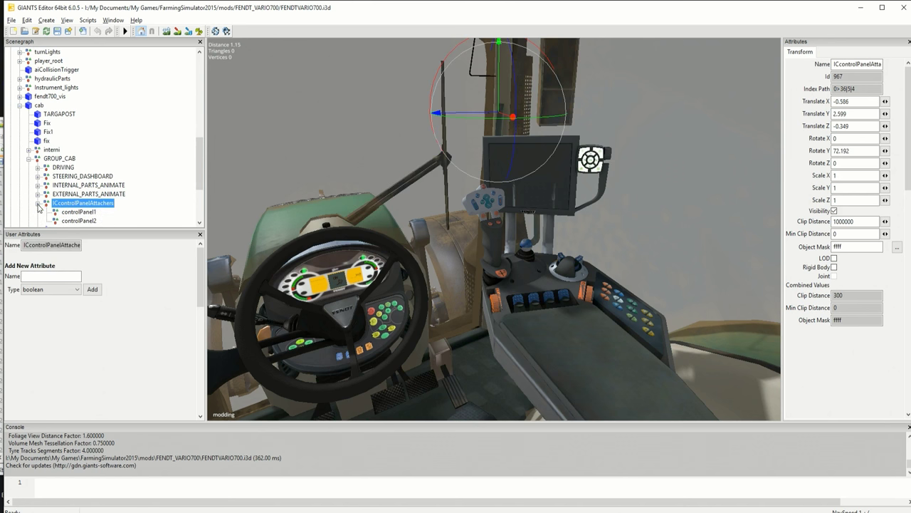
scroll(68, 217, down, 2)
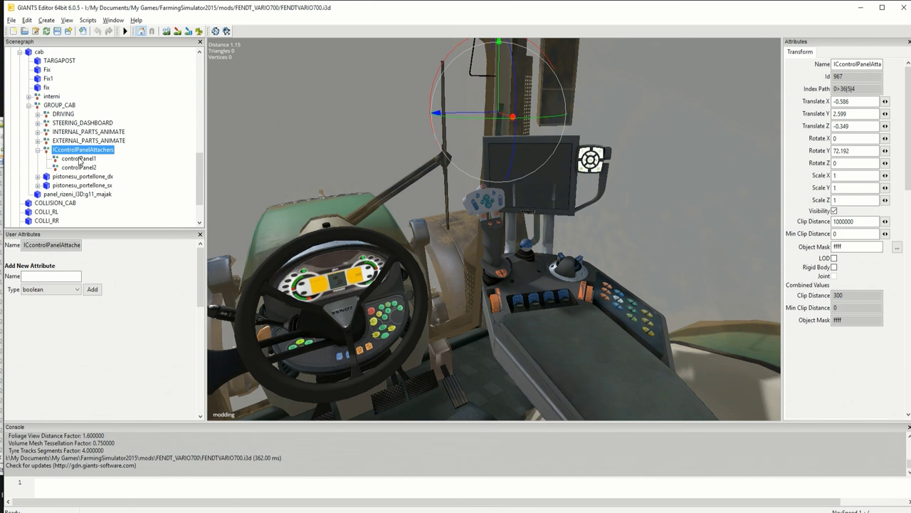
Step: Select controlPanel1 and controlPanel2 in turn to compare their positions in the cab
click(80, 160)
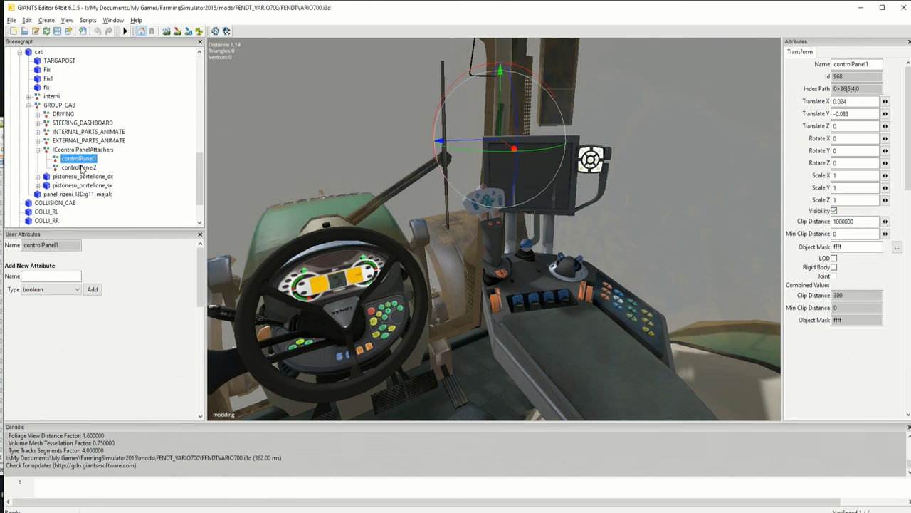
click(82, 168)
click(83, 150)
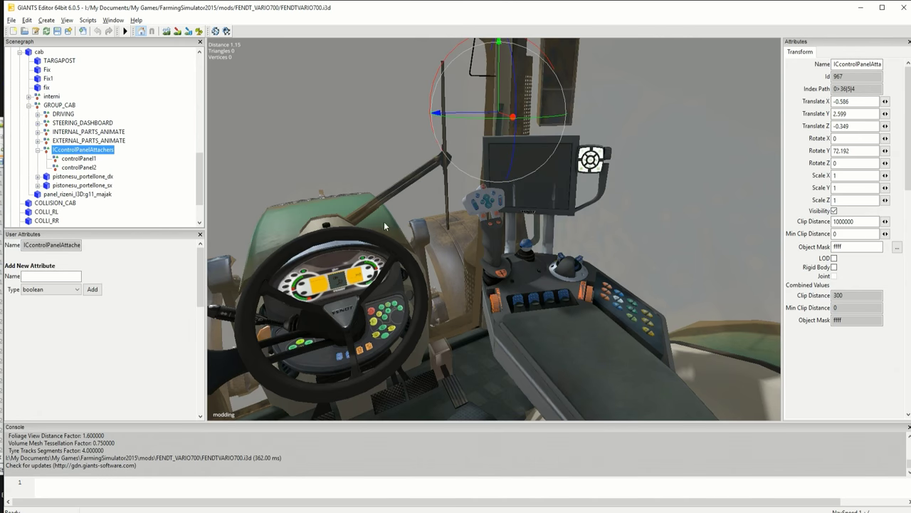
middle_drag(383, 226, 478, 254)
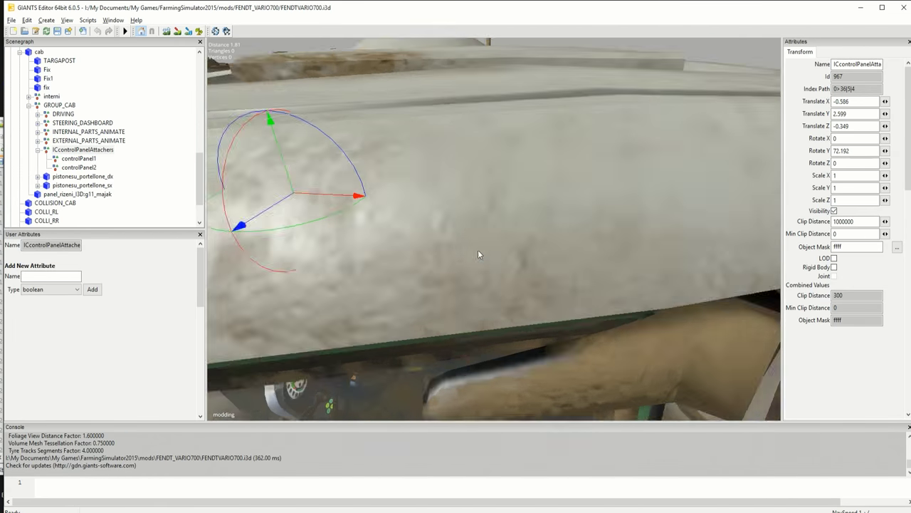
scroll(478, 250, down, 3)
click(78, 168)
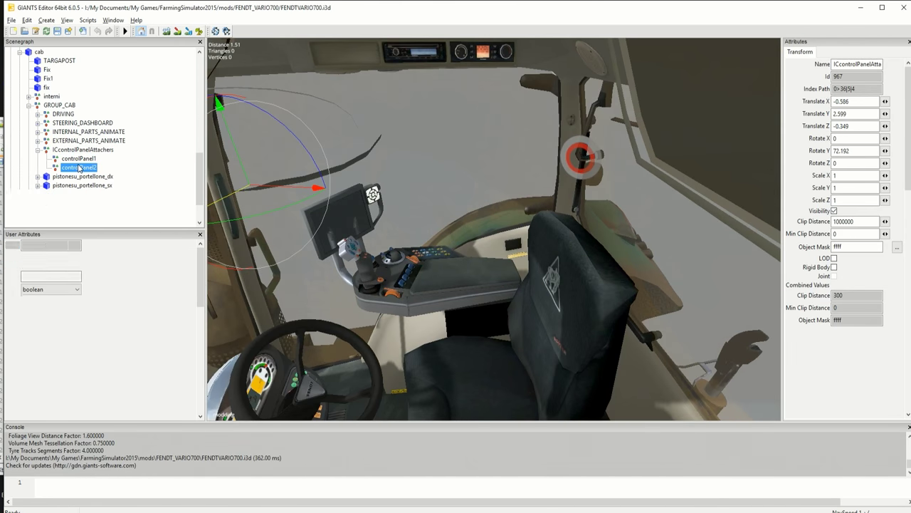
mouse_move(384, 264)
middle_down()
mouse_move(356, 265)
mouse_move(388, 270)
middle_up()
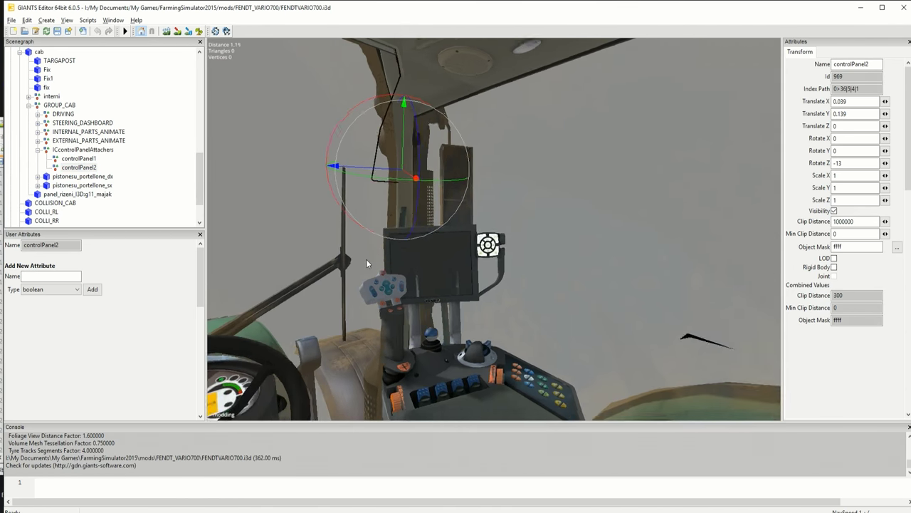
click(84, 159)
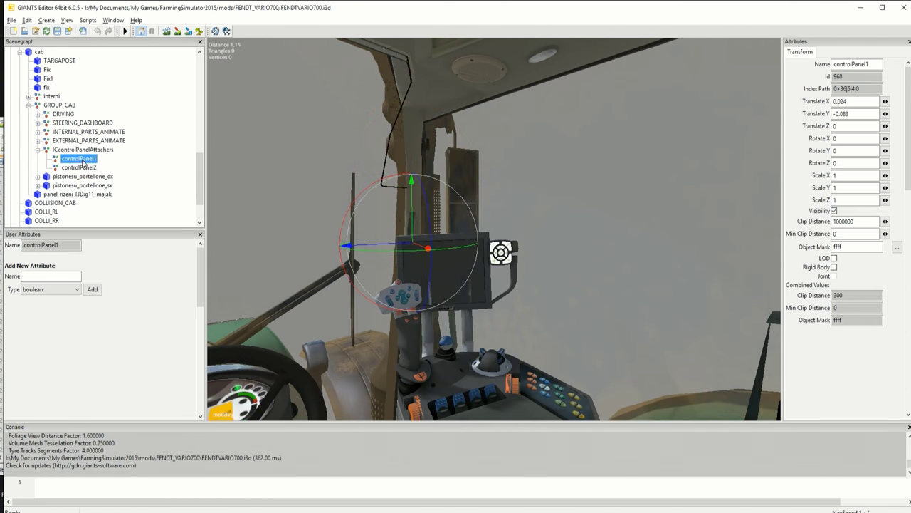
click(89, 168)
Step: Move controlPanel2 above controlPanel1 in the Scenegraph order
right_click(90, 169)
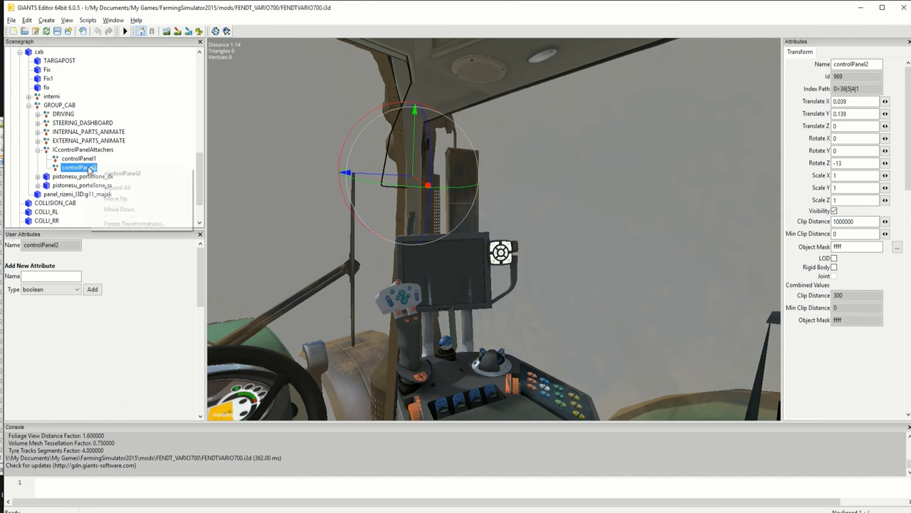
click(108, 198)
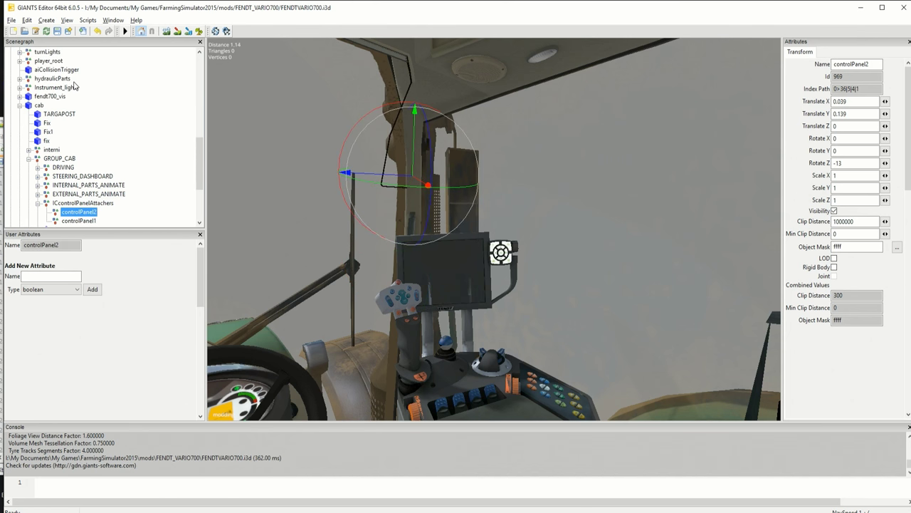
mouse_move(390, 284)
middle_down()
mouse_move(485, 312)
mouse_move(602, 317)
mouse_move(373, 249)
mouse_move(378, 272)
mouse_move(467, 323)
middle_up()
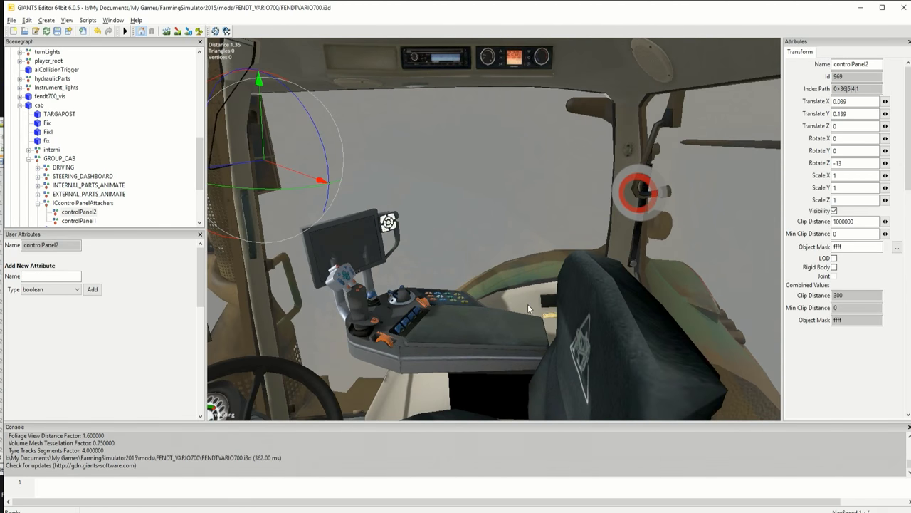
middle_drag(527, 304, 534, 306)
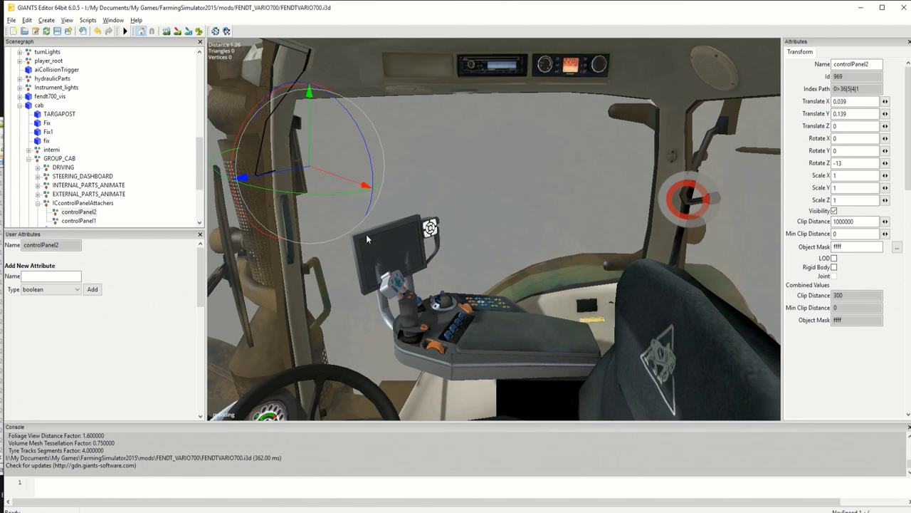
mouse_move(367, 239)
middle_down()
mouse_move(252, 175)
mouse_move(354, 265)
mouse_move(332, 257)
mouse_move(381, 273)
mouse_move(524, 356)
mouse_move(512, 329)
mouse_move(440, 303)
mouse_move(285, 163)
middle_up()
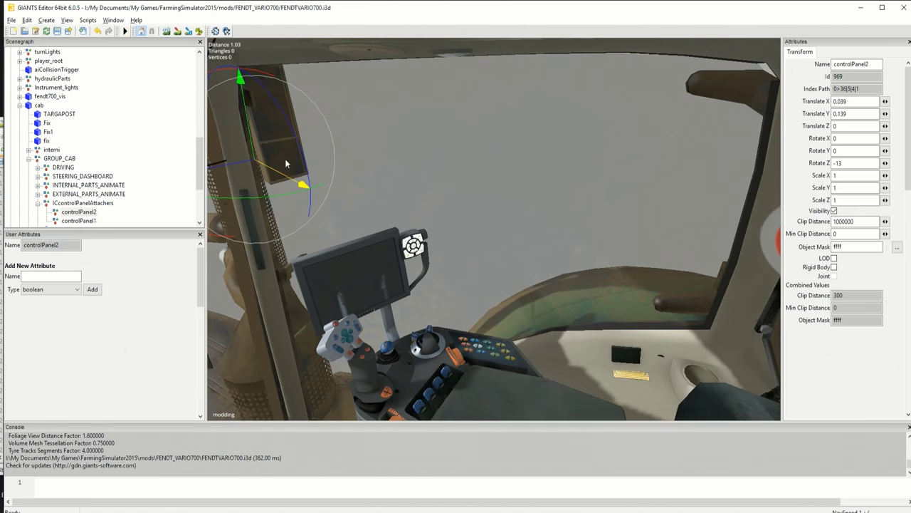
Step: Drag controlPanel2 onto the right-side dashboard ledge, at 1.118, -0.367, -0.401
mouse_move(285, 164)
mouse_down()
mouse_move(272, 331)
mouse_move(463, 273)
mouse_move(577, 364)
mouse_move(624, 268)
mouse_move(642, 388)
mouse_up()
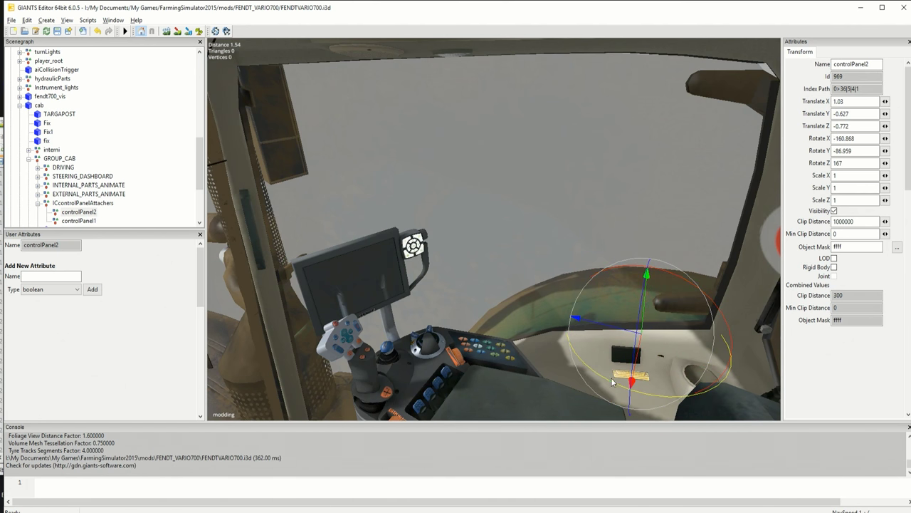
middle_drag(642, 389, 617, 327)
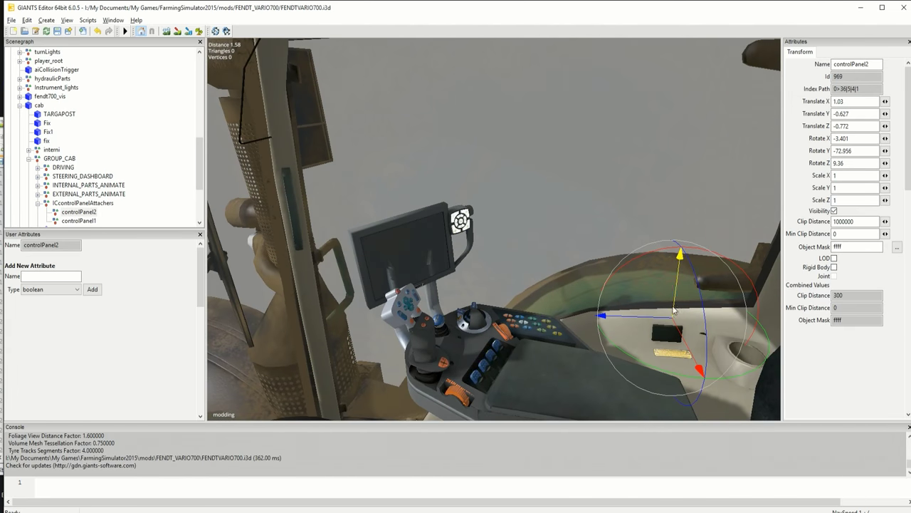
drag(680, 256, 675, 221)
scroll(633, 359, up, 3)
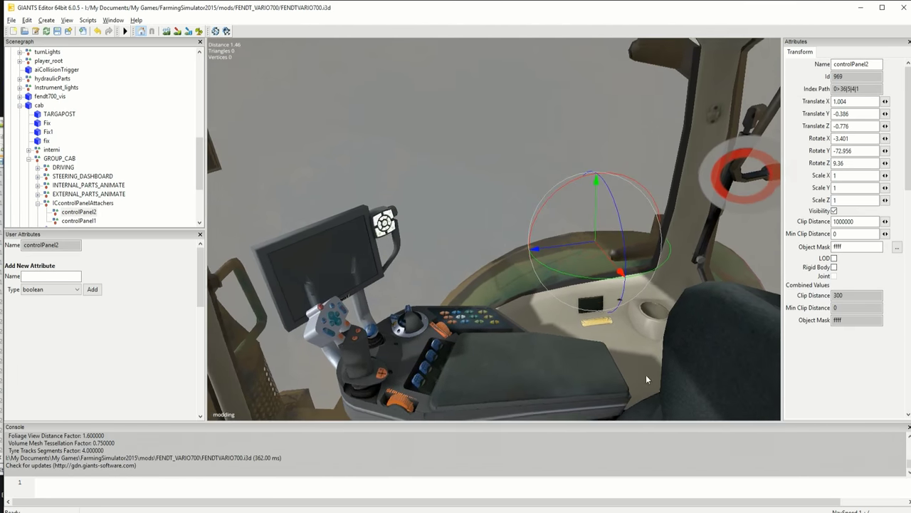
scroll(613, 328, up, 3)
scroll(604, 332, up, 2)
mouse_move(617, 336)
middle_down()
mouse_move(683, 326)
mouse_move(608, 330)
mouse_move(499, 261)
middle_up()
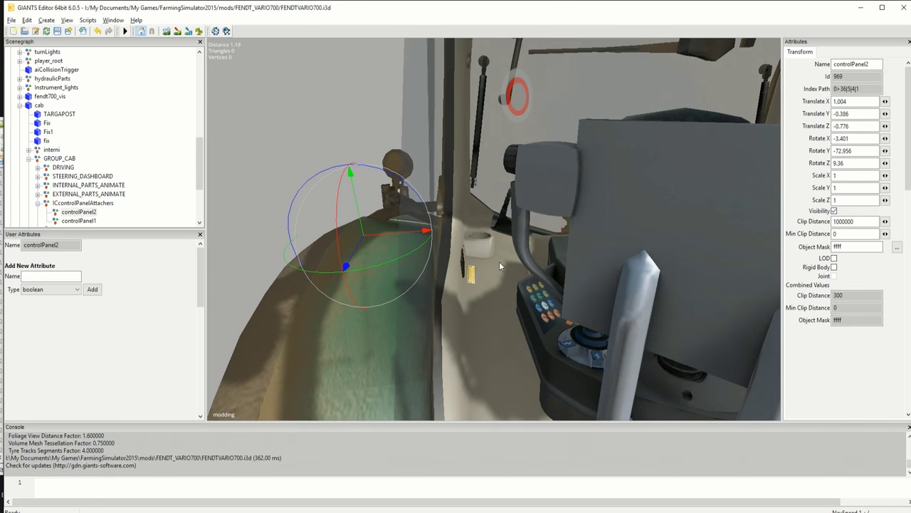
mouse_move(427, 230)
mouse_down()
mouse_move(565, 237)
mouse_move(554, 244)
mouse_up()
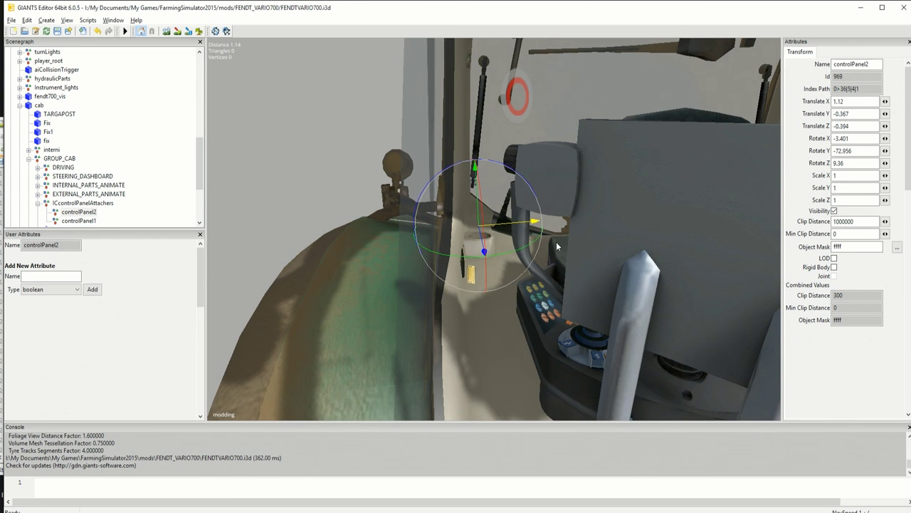
mouse_move(556, 253)
middle_down()
mouse_move(516, 316)
mouse_move(427, 365)
mouse_move(477, 344)
mouse_move(430, 300)
mouse_move(436, 334)
mouse_move(297, 338)
mouse_move(426, 340)
mouse_move(428, 355)
mouse_move(449, 322)
middle_up()
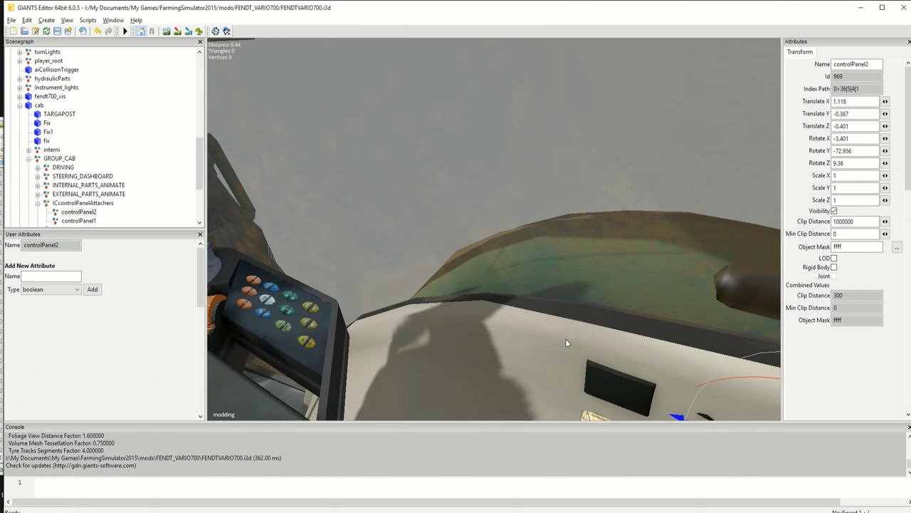
Step: Slide controlPanel2 left along the right-side dashboard
middle_drag(565, 343, 602, 373)
drag(603, 373, 499, 321)
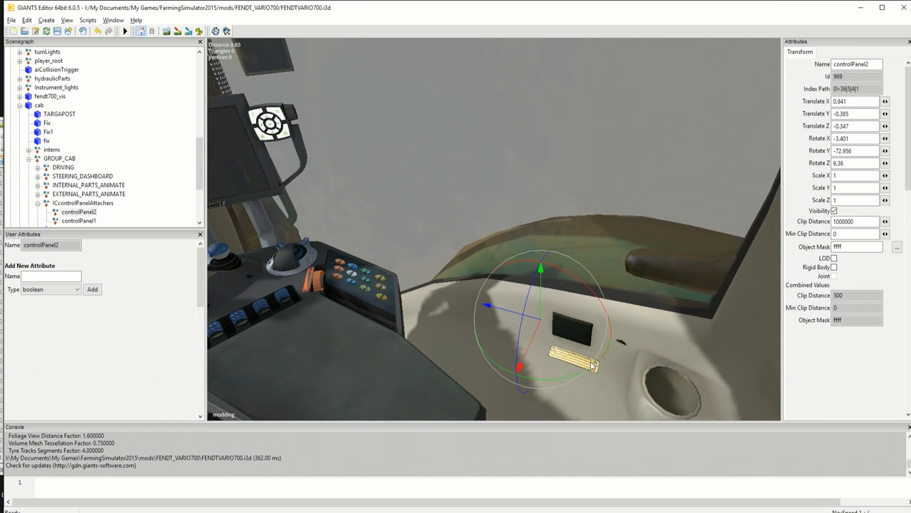
mouse_move(593, 365)
middle_down()
mouse_move(576, 341)
mouse_move(573, 357)
middle_up()
scroll(573, 357, up, 5)
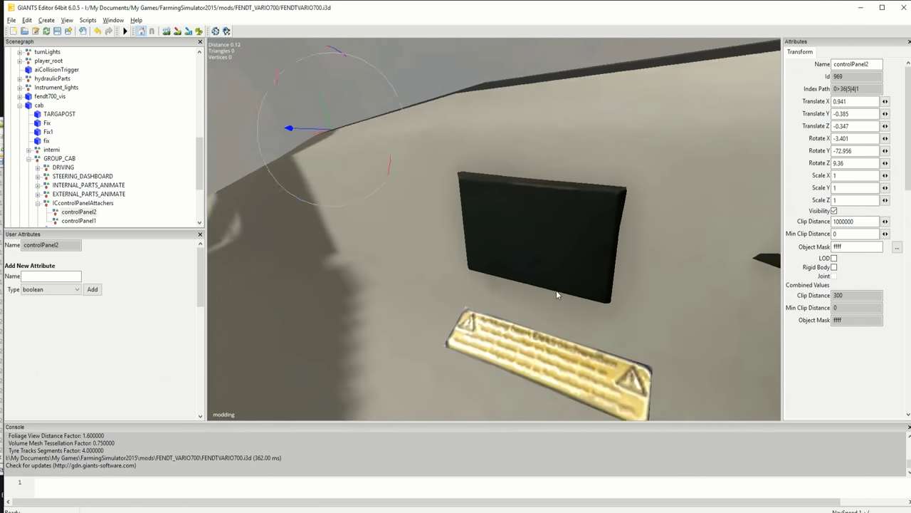
scroll(556, 290, down, 2)
scroll(555, 294, down, 2)
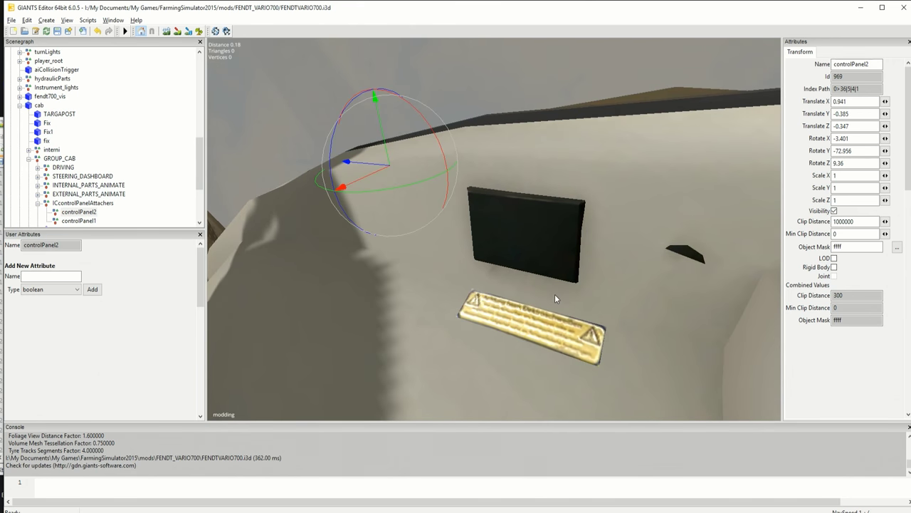
mouse_move(554, 294)
middle_down()
mouse_move(439, 313)
mouse_move(430, 306)
middle_up()
scroll(439, 313, up, 2)
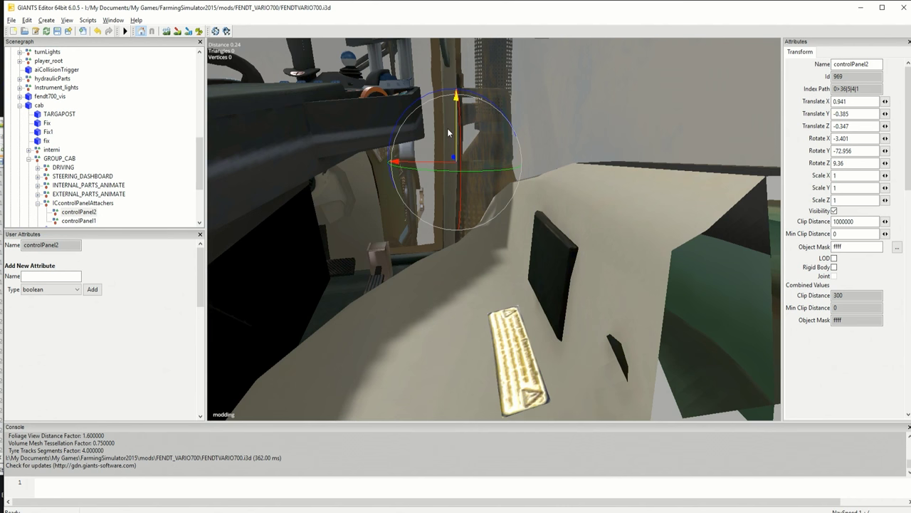
Step: Tilt controlPanel2 to a steeper angle, ending at 0.973, -0.392, -0.384
mouse_move(447, 128)
mouse_down()
mouse_move(456, 74)
mouse_move(476, 133)
mouse_up()
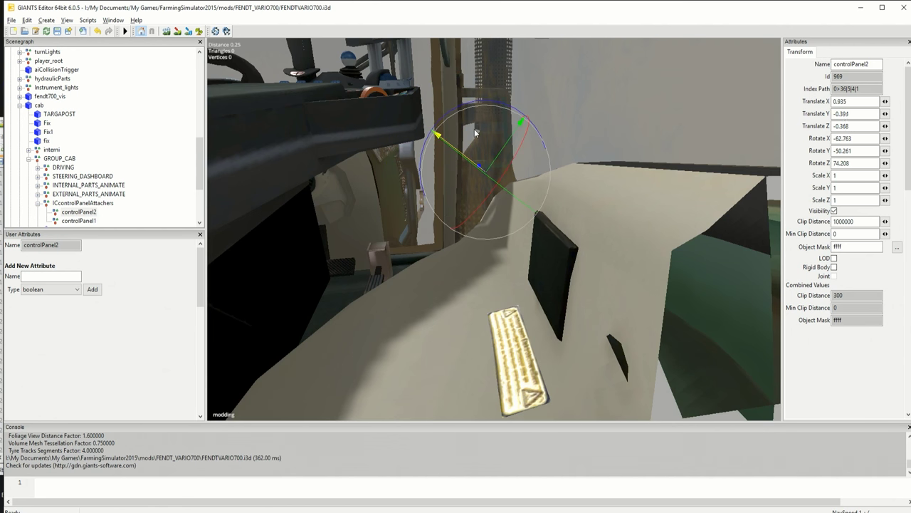
mouse_move(481, 133)
middle_down()
mouse_move(562, 358)
mouse_move(615, 330)
mouse_move(548, 361)
mouse_move(569, 342)
mouse_move(573, 254)
middle_up()
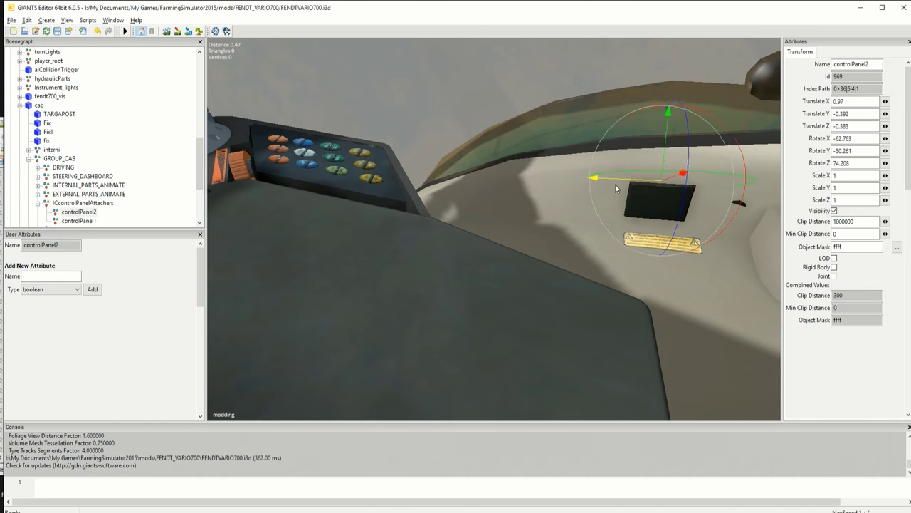
mouse_move(615, 183)
middle_down()
mouse_move(631, 251)
mouse_move(626, 219)
middle_up()
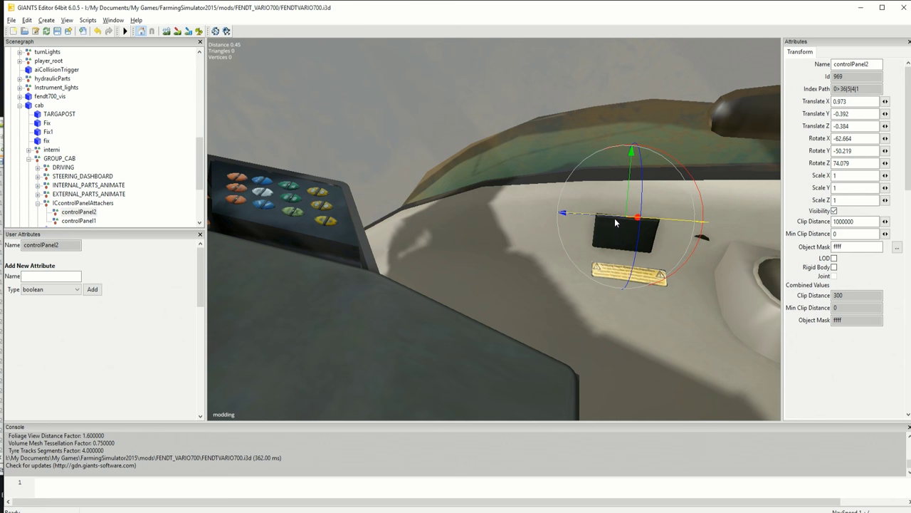
middle_drag(662, 287, 647, 318)
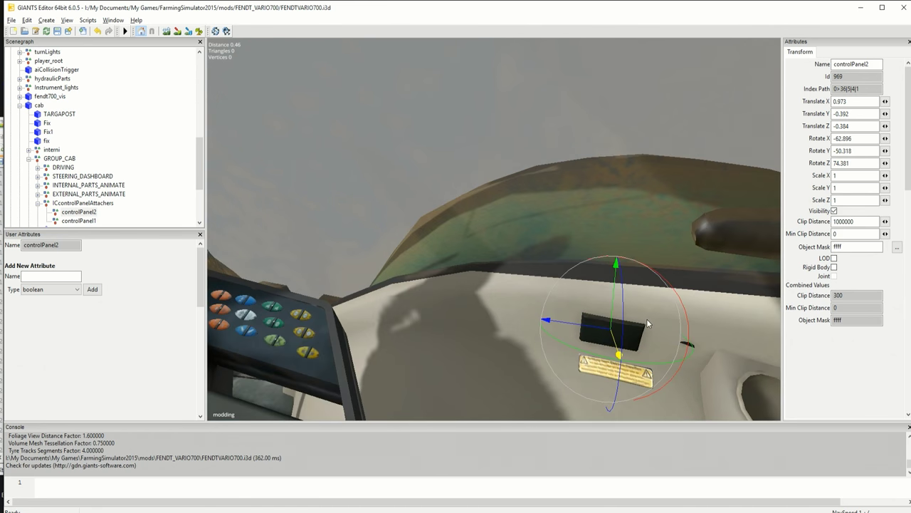
drag(647, 318, 566, 357)
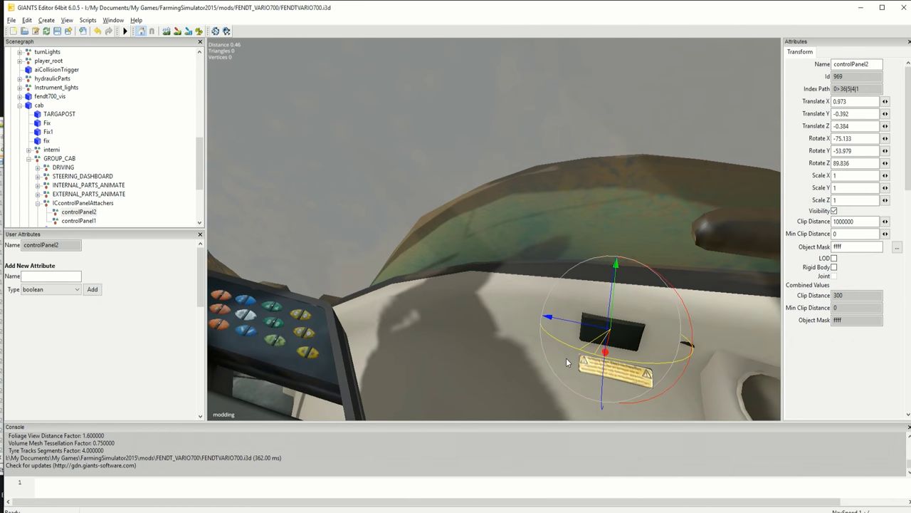
middle_drag(566, 358, 588, 354)
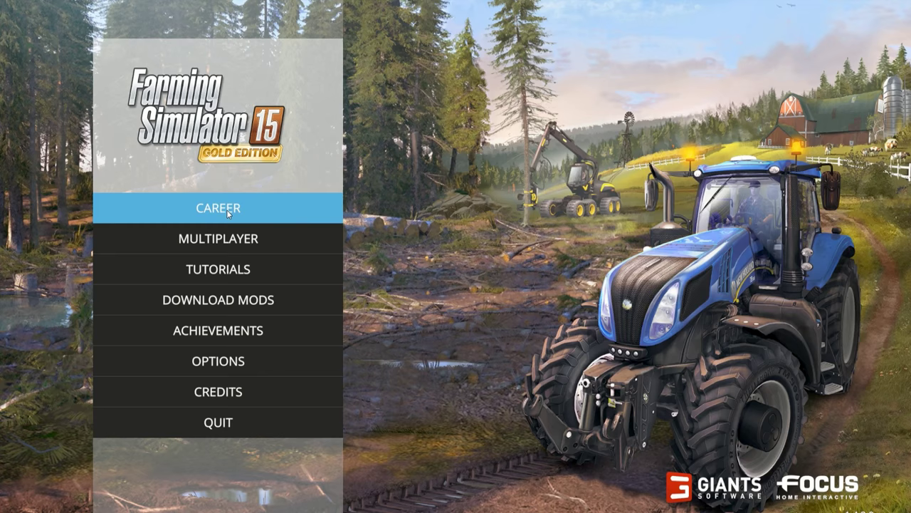
Step: Load the Westbridge Hills career, check the Fendt cab view, then return to the editor
click(228, 213)
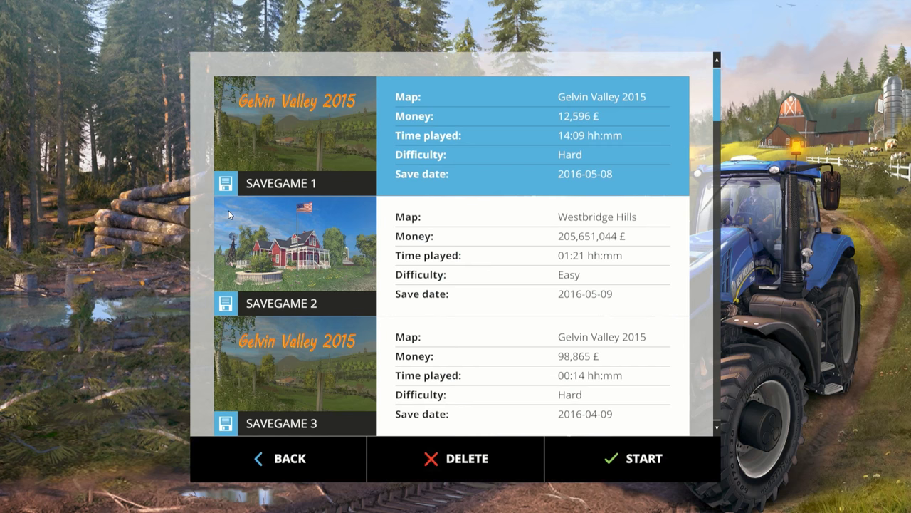
click(271, 222)
click(271, 223)
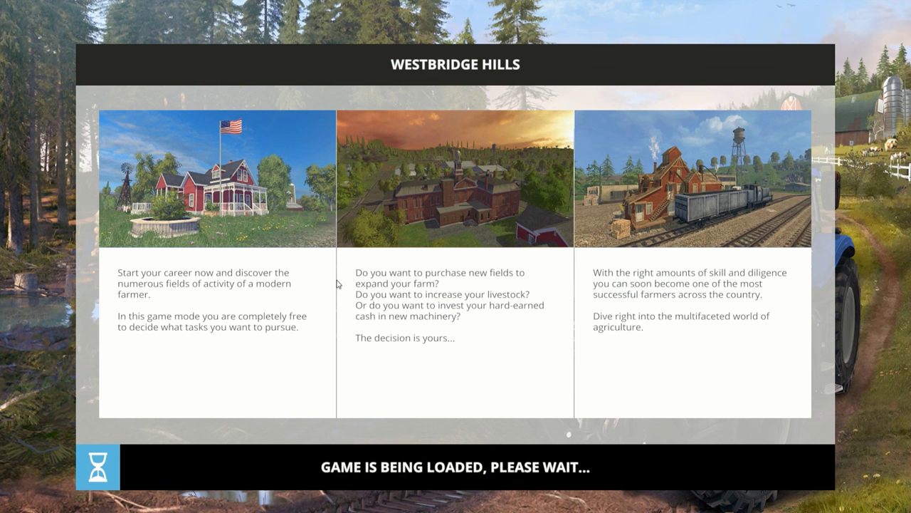
click(416, 463)
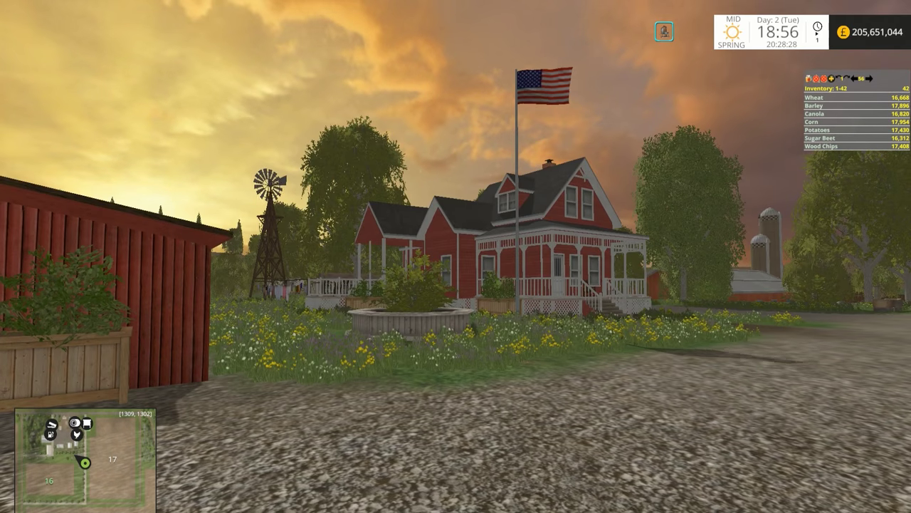
key(c)
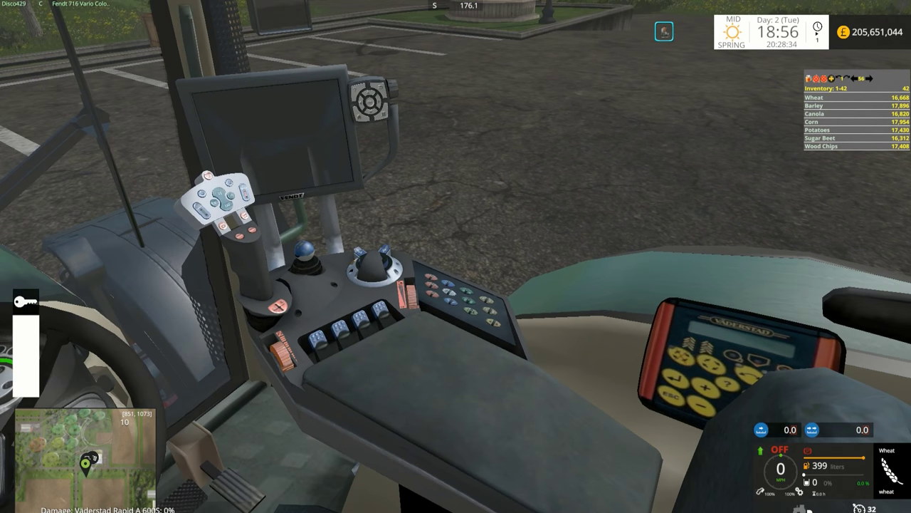
key(alt+Tab)
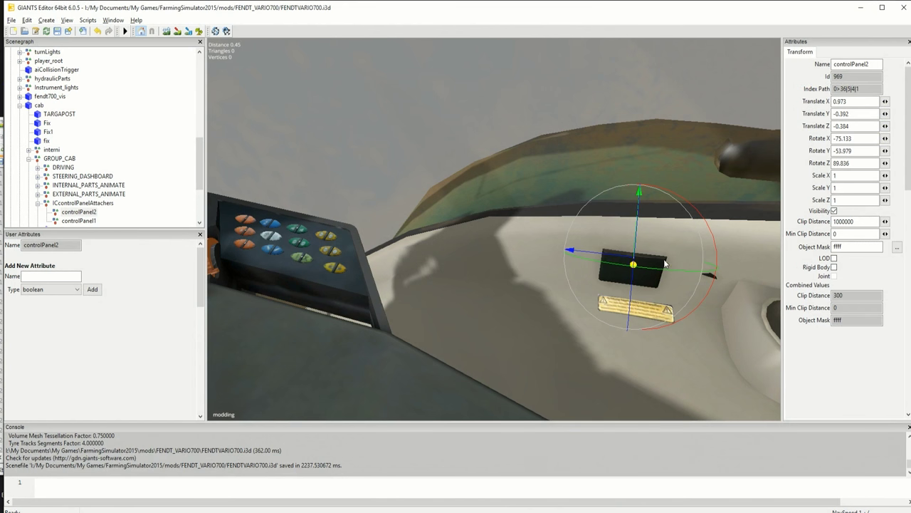
Step: Move controlPanel2 from the side ledge over toward the cab console and monitor
drag(602, 252, 471, 302)
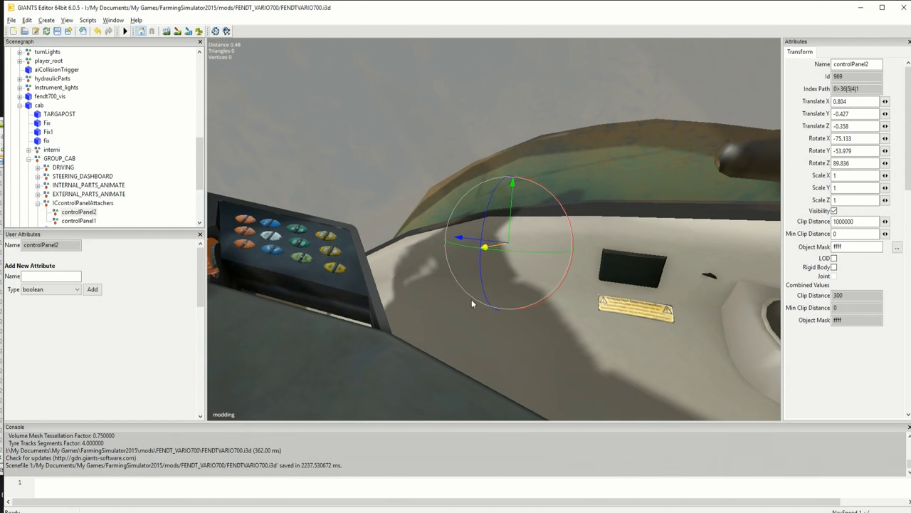
drag(516, 252, 538, 251)
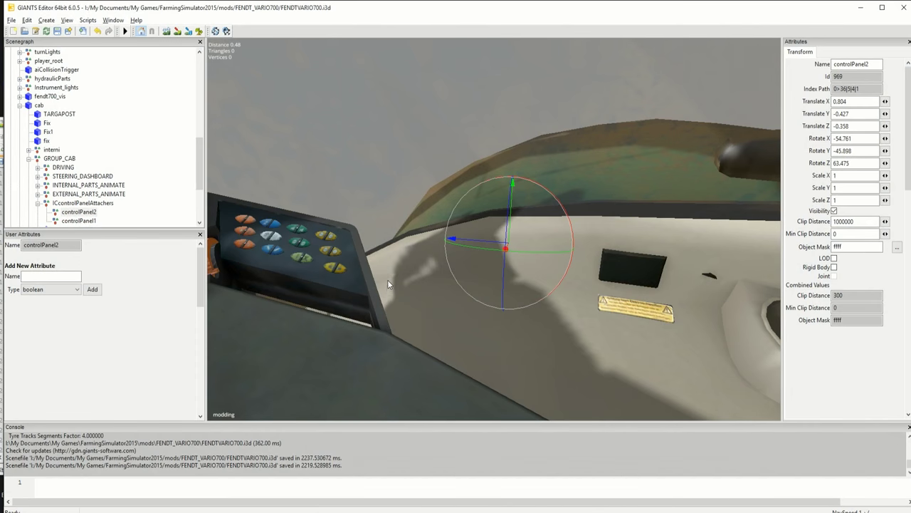
middle_drag(387, 283, 407, 300)
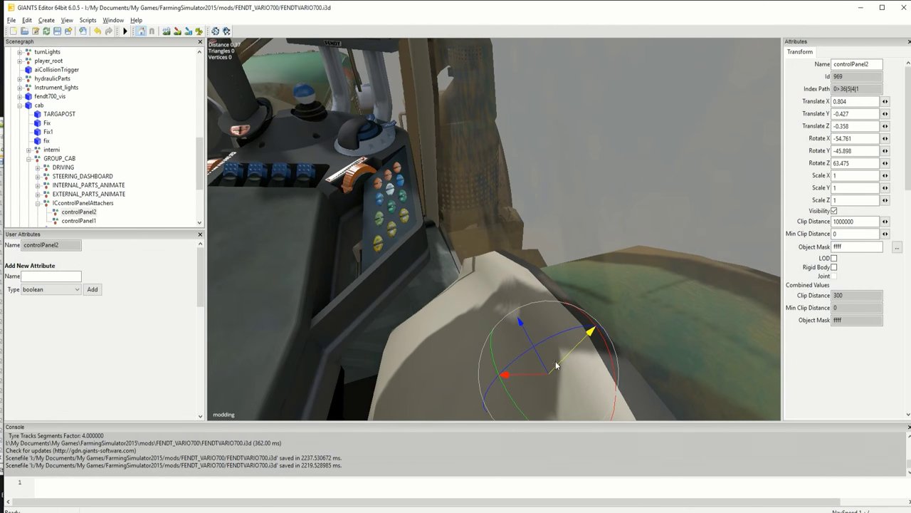
mouse_move(556, 365)
mouse_down()
mouse_move(403, 356)
mouse_move(327, 244)
mouse_up()
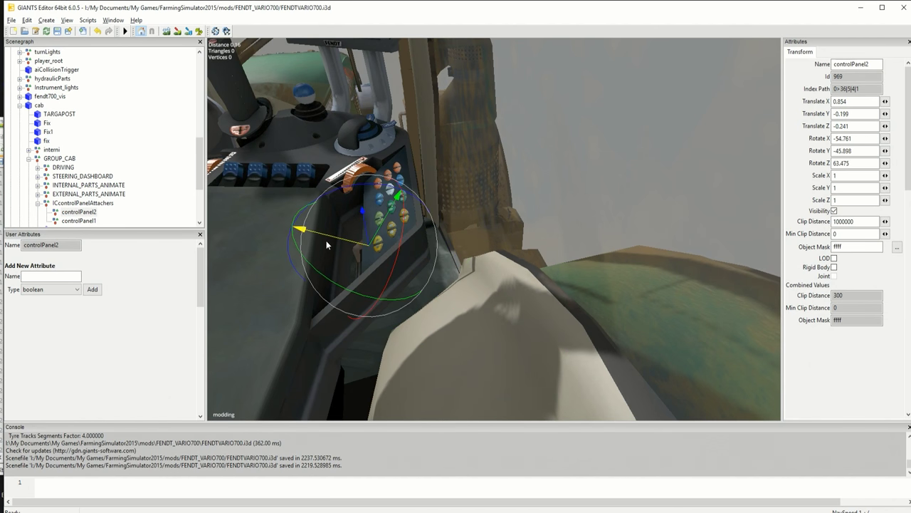
middle_drag(427, 286, 393, 178)
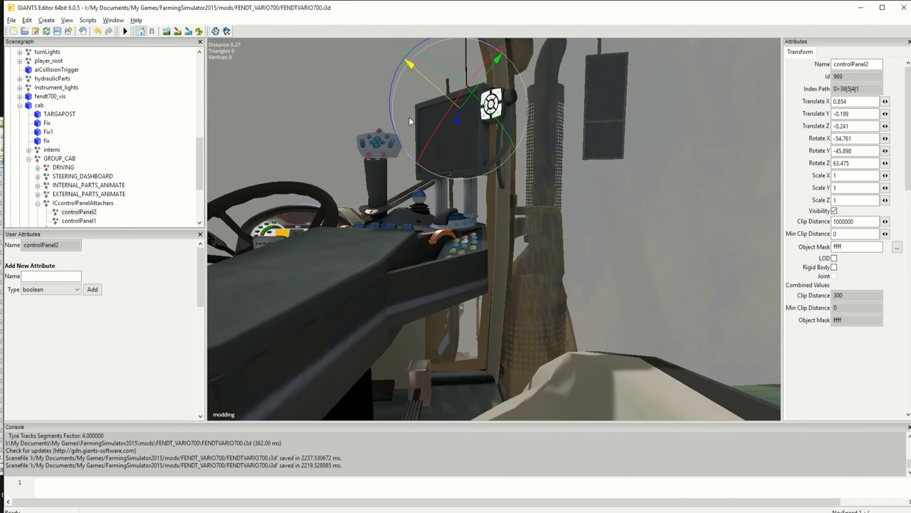
middle_drag(409, 121, 446, 155)
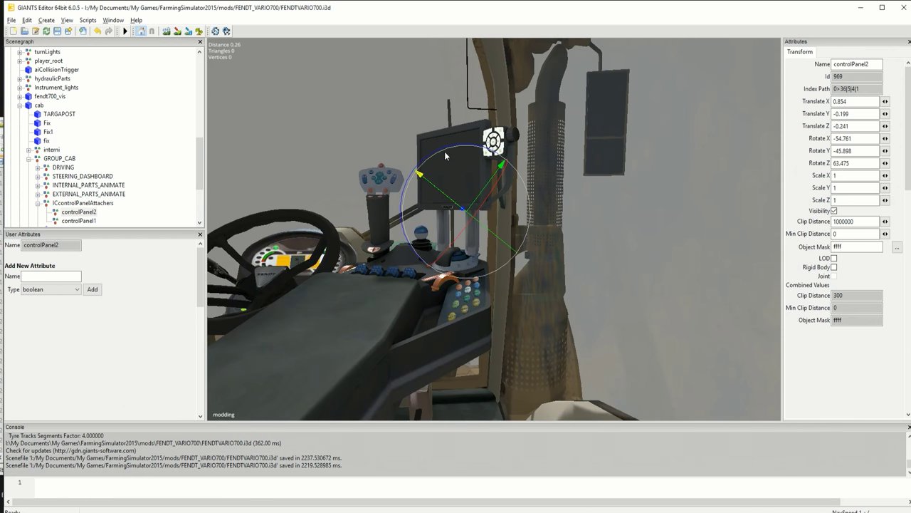
Step: Stand controlPanel2 upright beside the monitor post, turned to face the driver
mouse_move(446, 155)
mouse_down()
mouse_move(419, 180)
mouse_move(440, 171)
mouse_up()
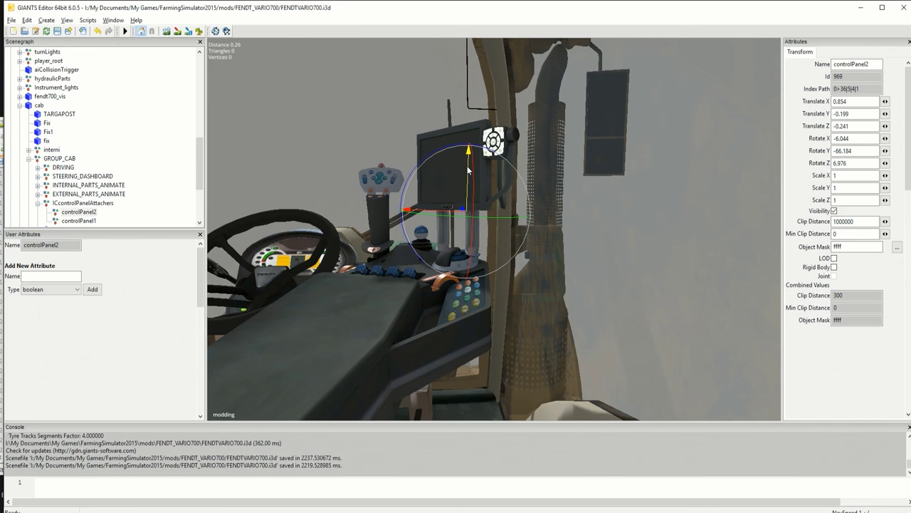
drag(463, 210, 496, 209)
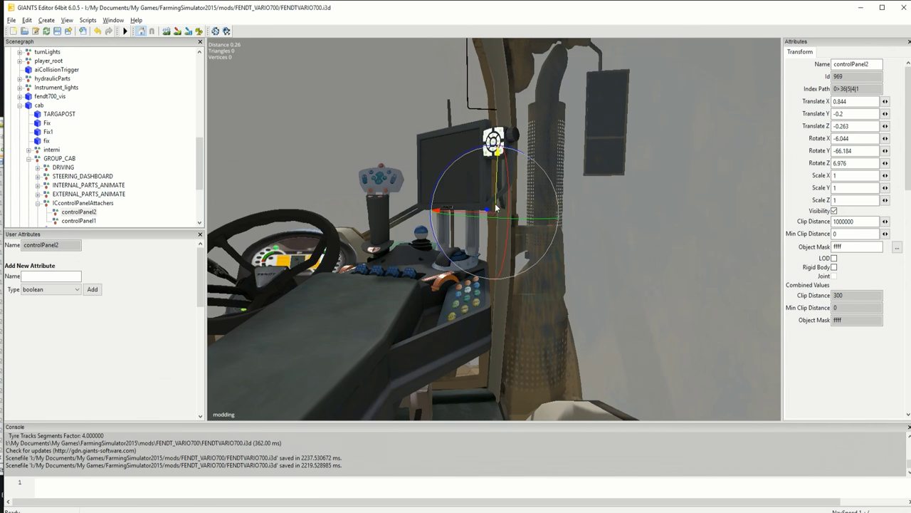
drag(471, 158, 478, 275)
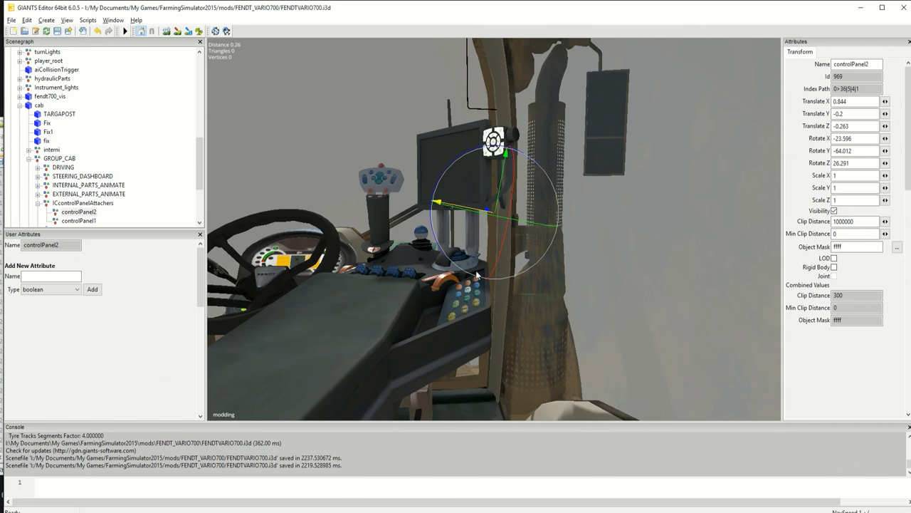
mouse_move(478, 275)
middle_down()
mouse_move(501, 283)
mouse_move(498, 318)
mouse_move(572, 229)
middle_up()
drag(572, 230, 348, 230)
mouse_move(349, 230)
middle_down()
mouse_move(274, 255)
mouse_move(393, 253)
mouse_move(460, 305)
mouse_move(459, 296)
mouse_move(520, 301)
mouse_move(544, 281)
mouse_move(559, 226)
mouse_move(492, 117)
middle_up()
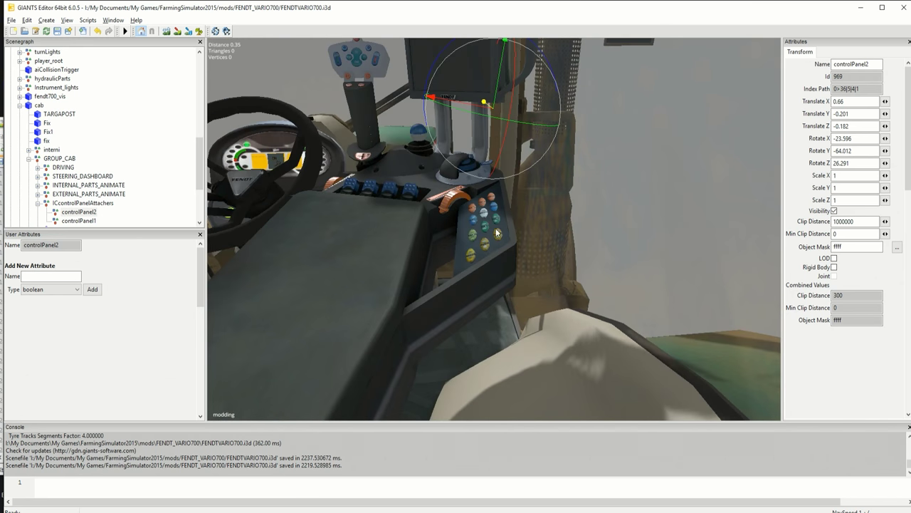
Step: Fine-tune controlPanel2's height and rotation on its mount to 0.643, -0.281, -0.224
drag(487, 106, 484, 160)
mouse_move(491, 213)
middle_down()
mouse_move(506, 299)
mouse_move(590, 211)
mouse_move(541, 313)
middle_up()
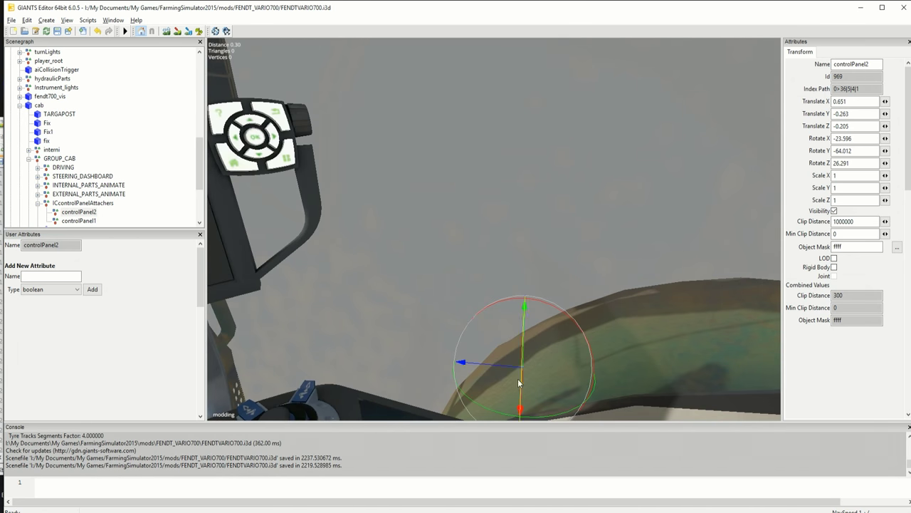
mouse_move(487, 406)
mouse_down()
mouse_move(551, 305)
mouse_move(592, 340)
mouse_up()
middle_drag(592, 340, 433, 280)
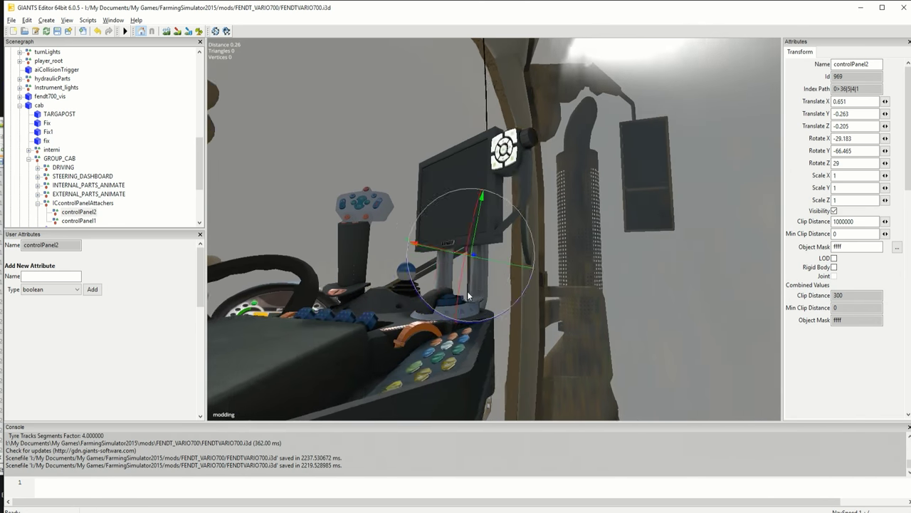
mouse_move(433, 281)
middle_down()
mouse_move(468, 292)
mouse_move(481, 230)
middle_up()
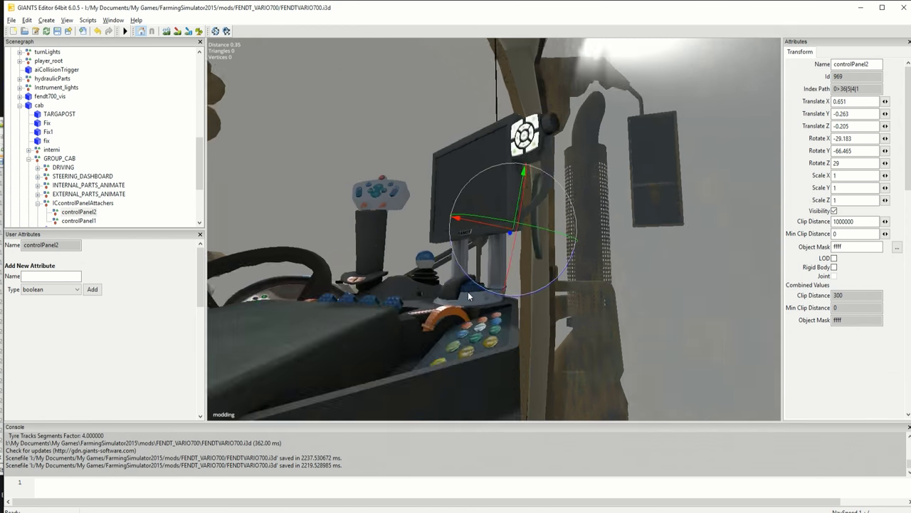
mouse_move(481, 231)
mouse_down()
mouse_move(516, 209)
mouse_move(484, 244)
mouse_up()
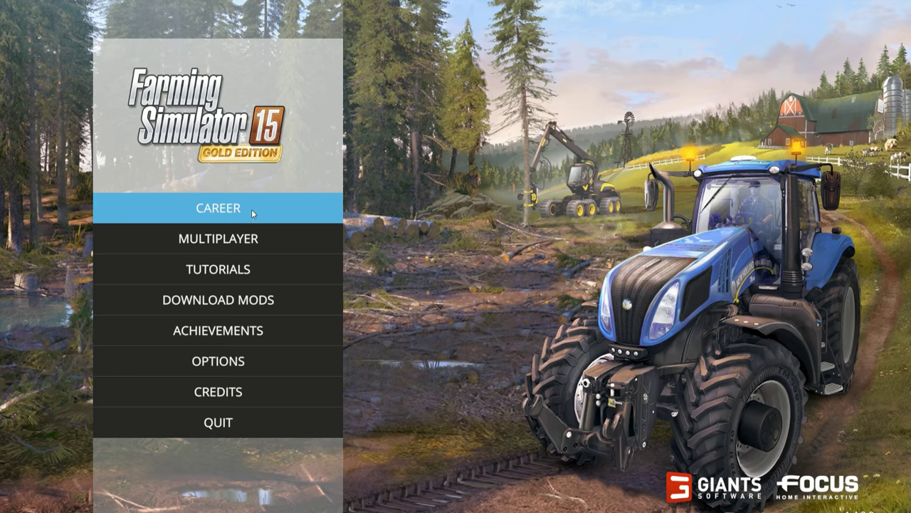
Step: Load the Westbridge Hills career and view the Fendt from inside its cab
click(256, 213)
double_click(302, 244)
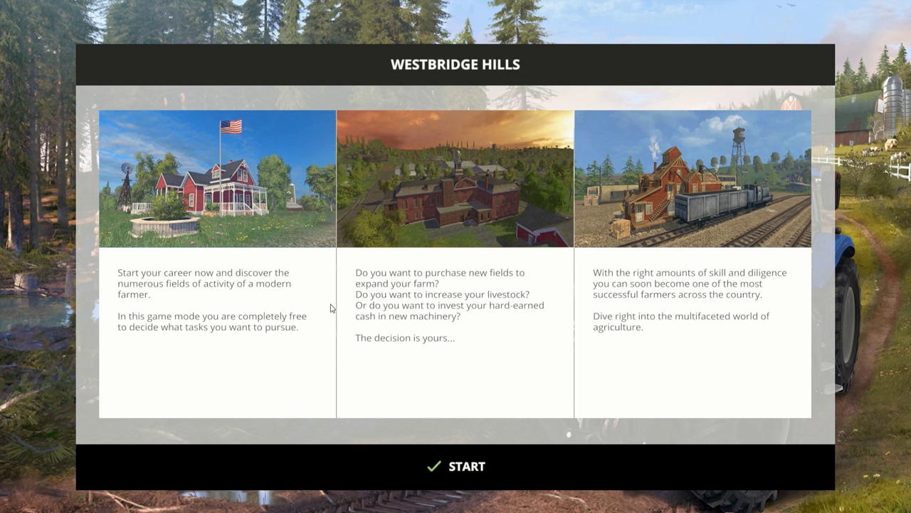
click(455, 465)
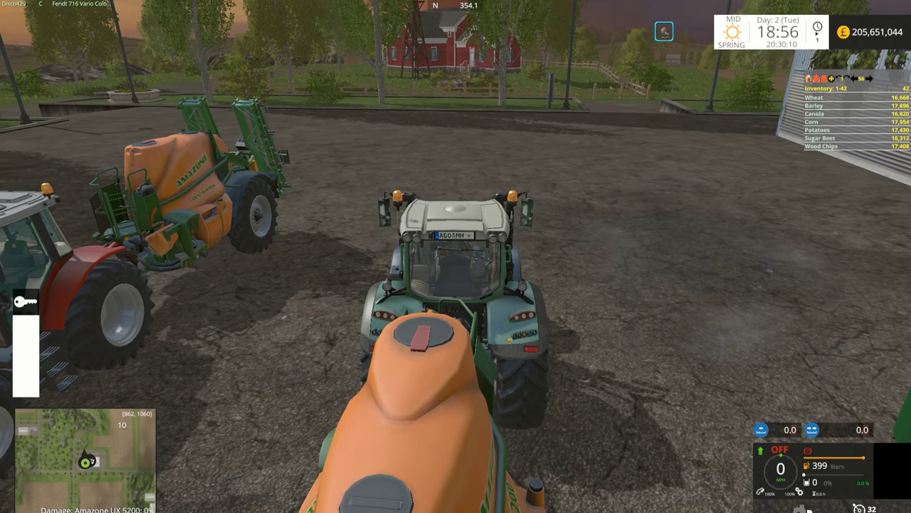
key(c)
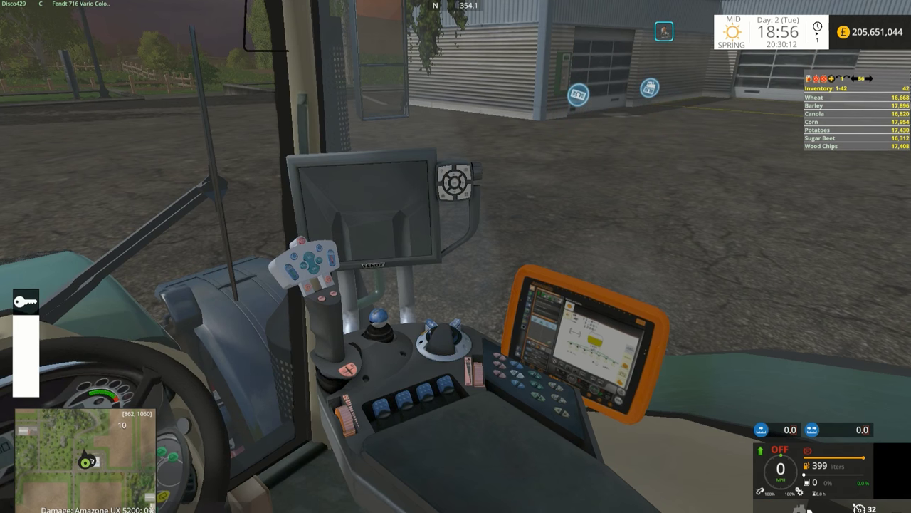
Step: Cycle through the Massey Ferguson 6616 and Deutz cabs, ending in the Fendt 716 cab
key(Tab)
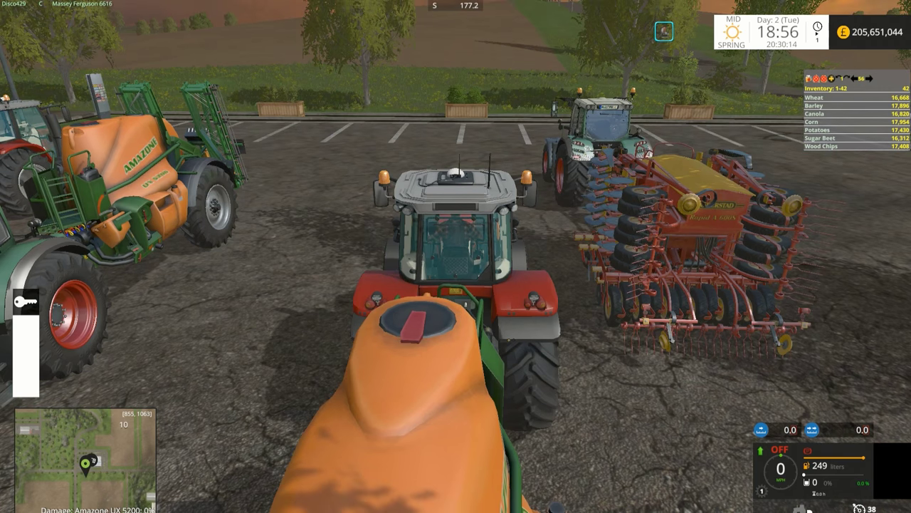
key(c)
key(c)
key(c)
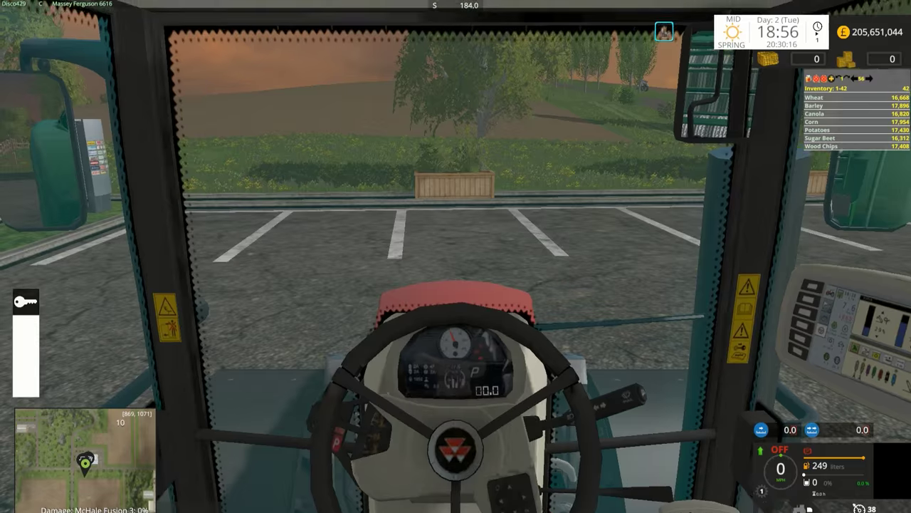
key(Tab)
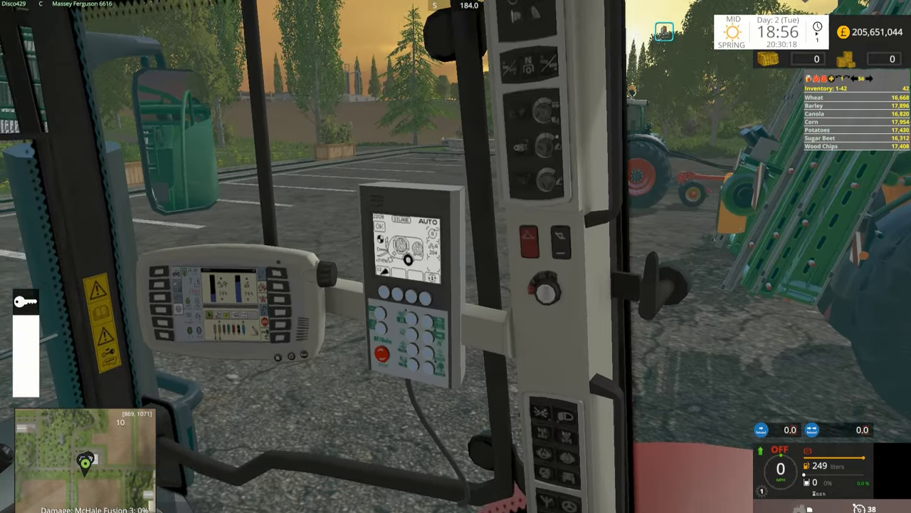
key(c)
key(Tab)
key(c)
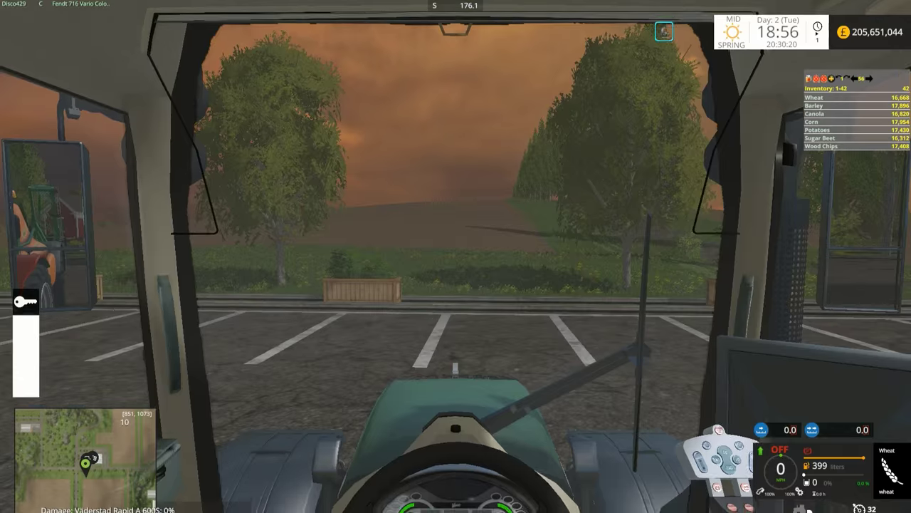
key(ctrl)
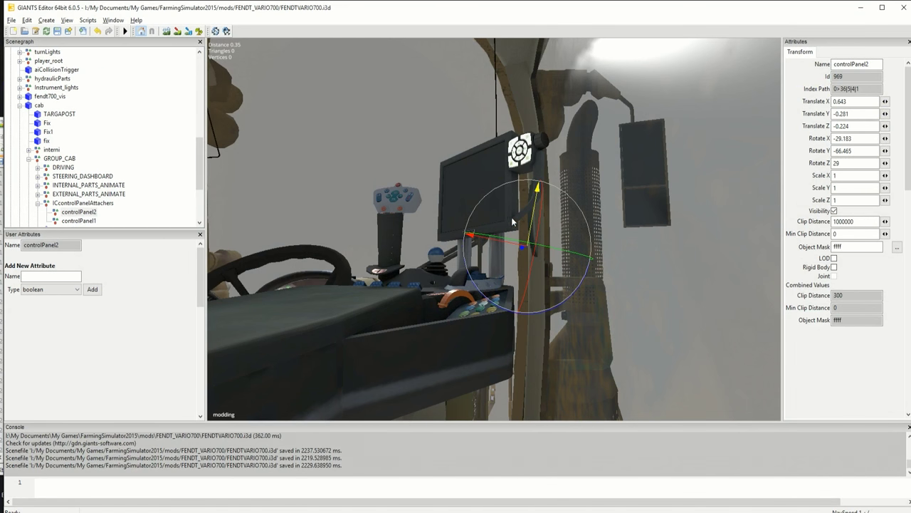
Step: Drag controlPanel2 up along Y to translate 0.642, -0.262, -0.228
drag(528, 208, 539, 173)
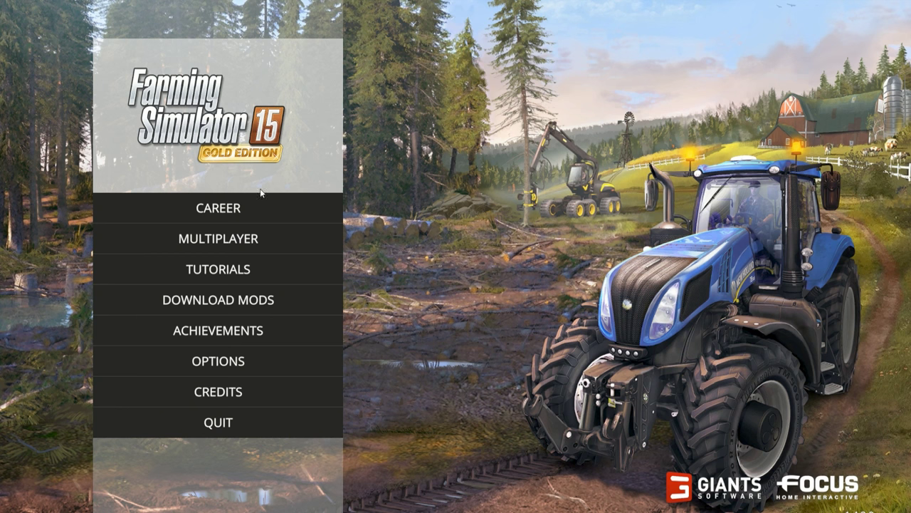
Step: Load the Westbridge Hills savegame and enter the Fendt's in-cab view
click(255, 208)
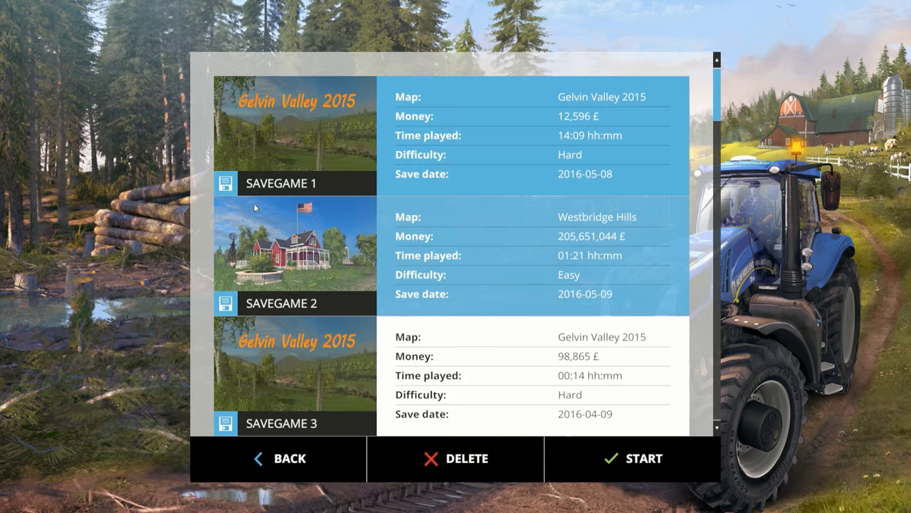
double_click(321, 255)
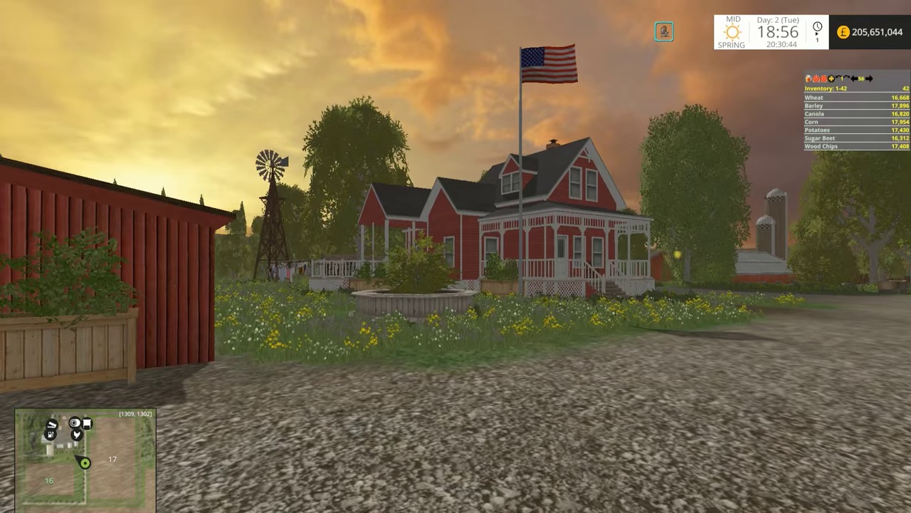
key(Tab)
key(c)
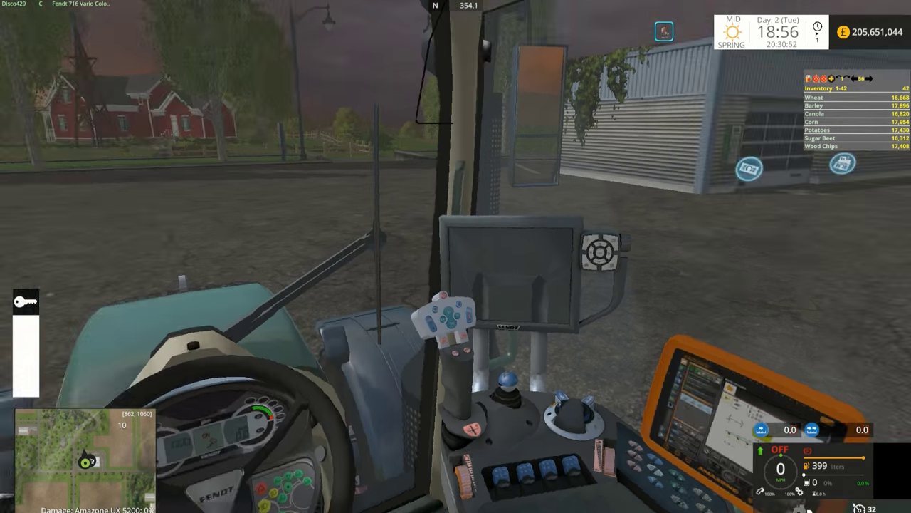
Step: Buy the Fendt 716 from the mods Tractors page of the shop
key(p)
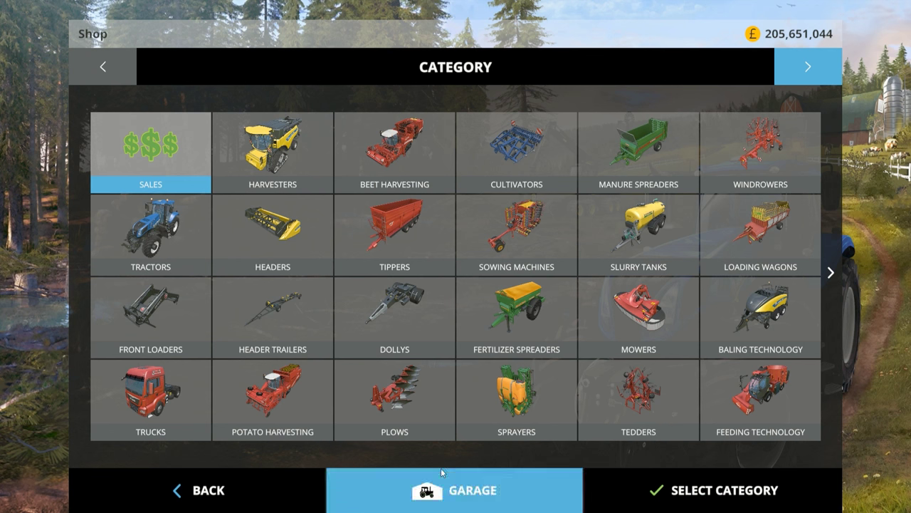
click(809, 67)
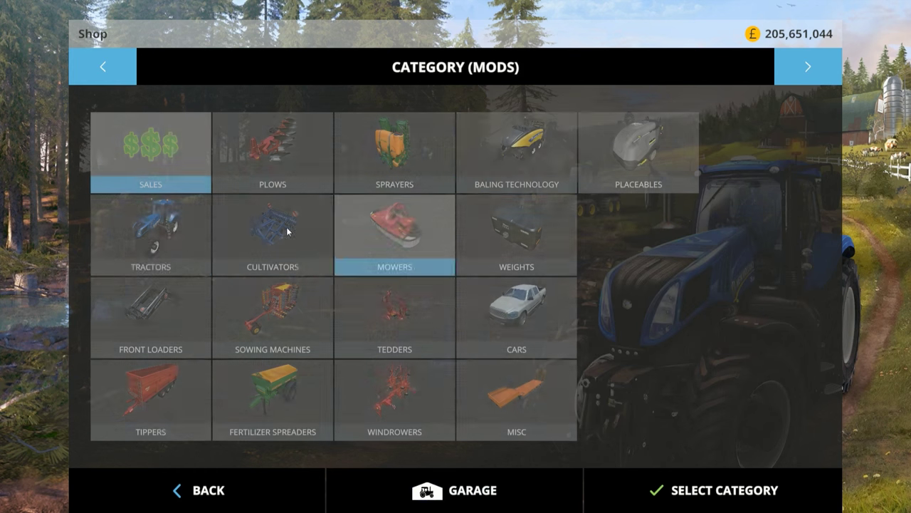
click(106, 254)
double_click(228, 221)
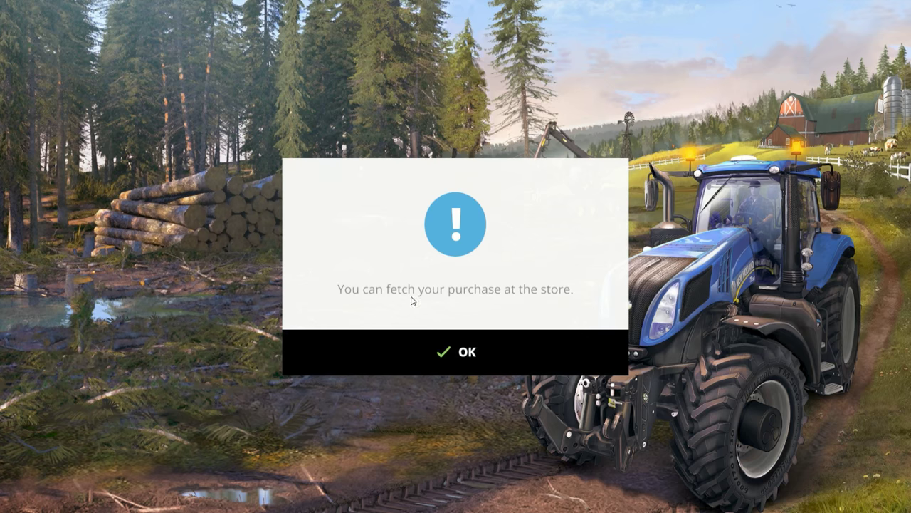
click(419, 354)
Step: Buy the McHale Fusion 3 baler from the mods Baling Technology page
click(275, 469)
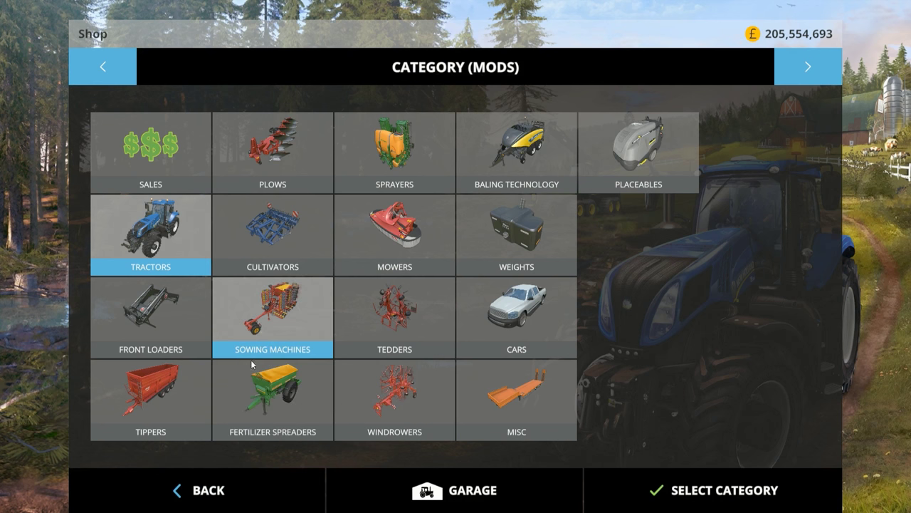
click(484, 164)
double_click(329, 192)
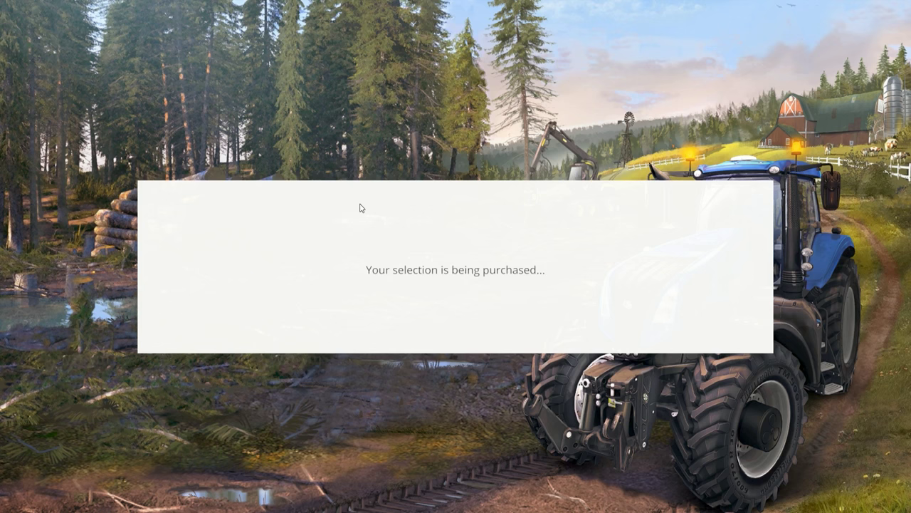
click(378, 362)
Step: Leave the shop and drive the new Fendt over to the McHale baler
key(Escape)
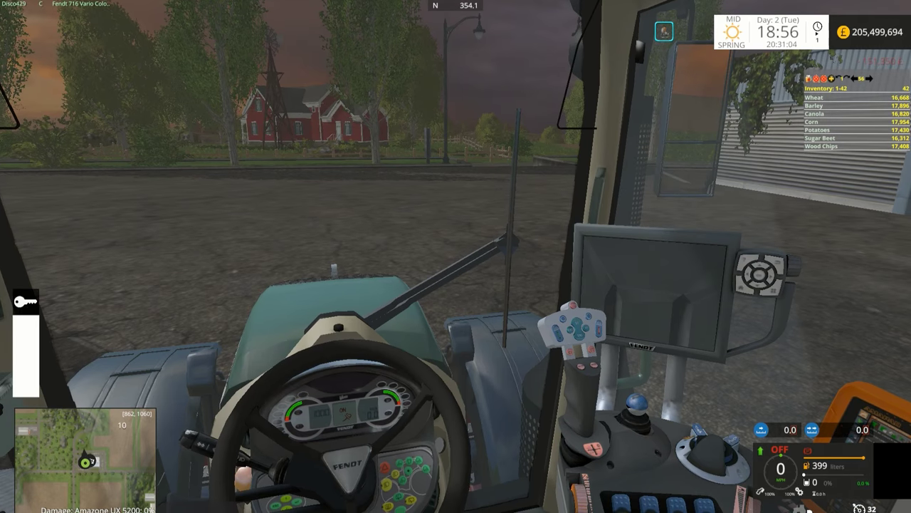
key(c)
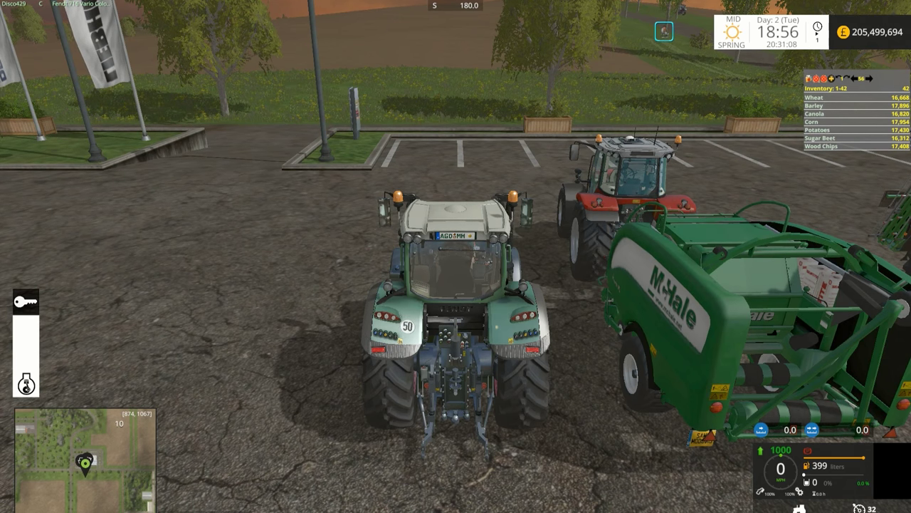
key(s)
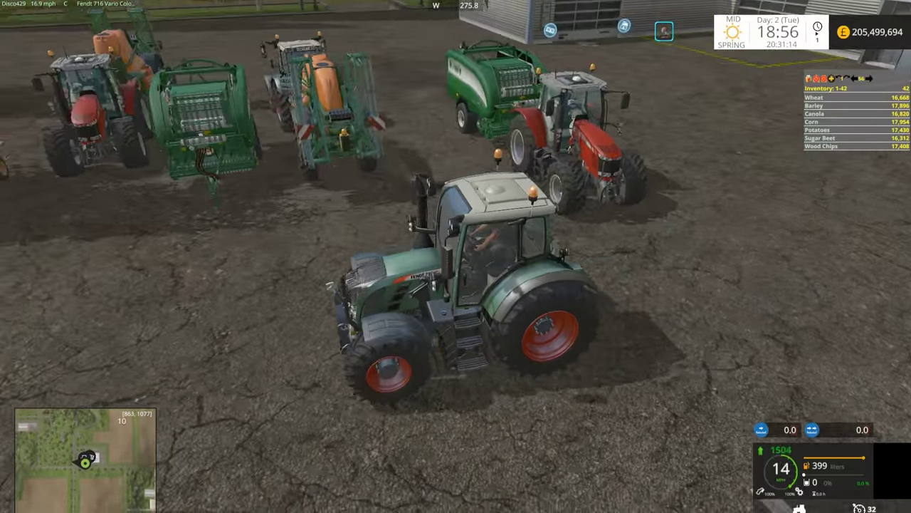
key(w)
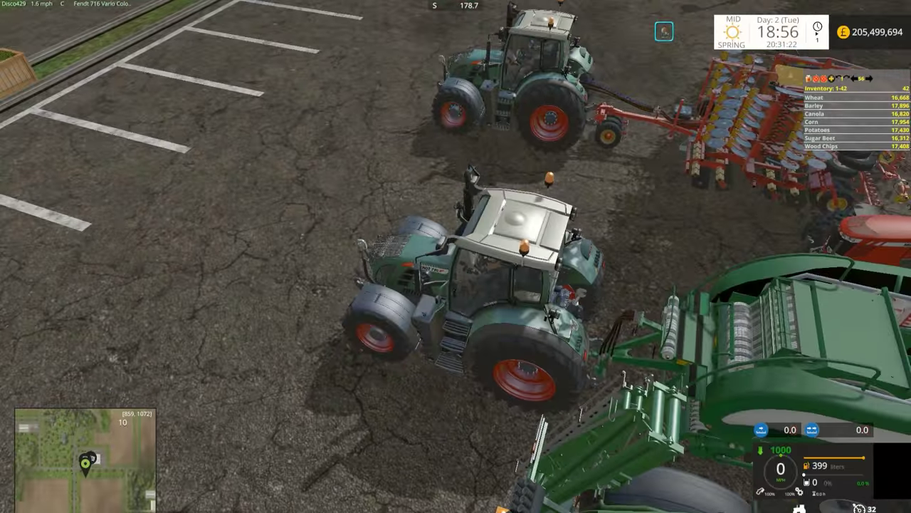
scroll(456, 256, up, 10)
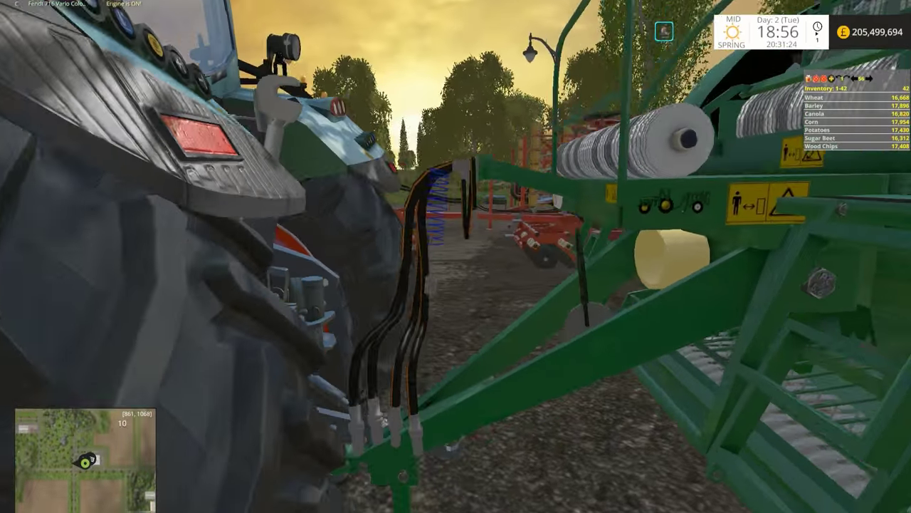
scroll(456, 257, down, 10)
Step: Cycle through the vehicles to the Fendt 716 Vario and view its cab terminal
key(c)
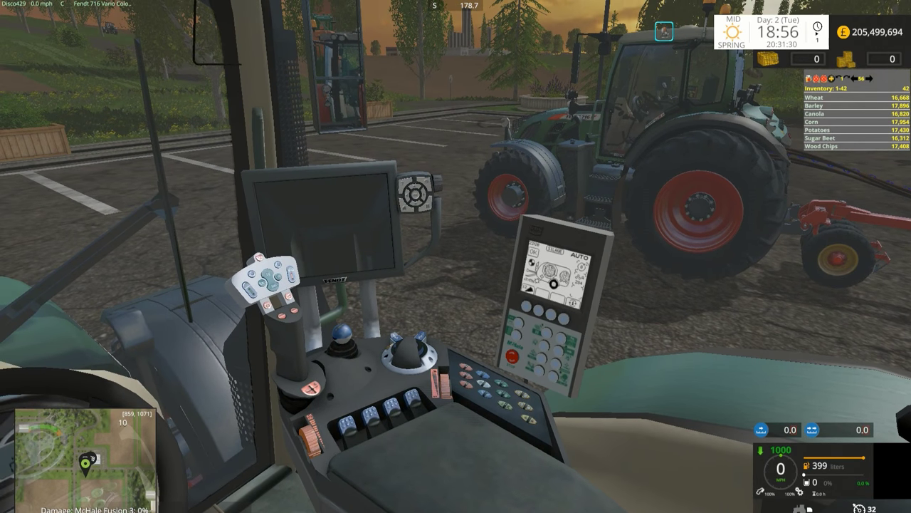
key(Tab)
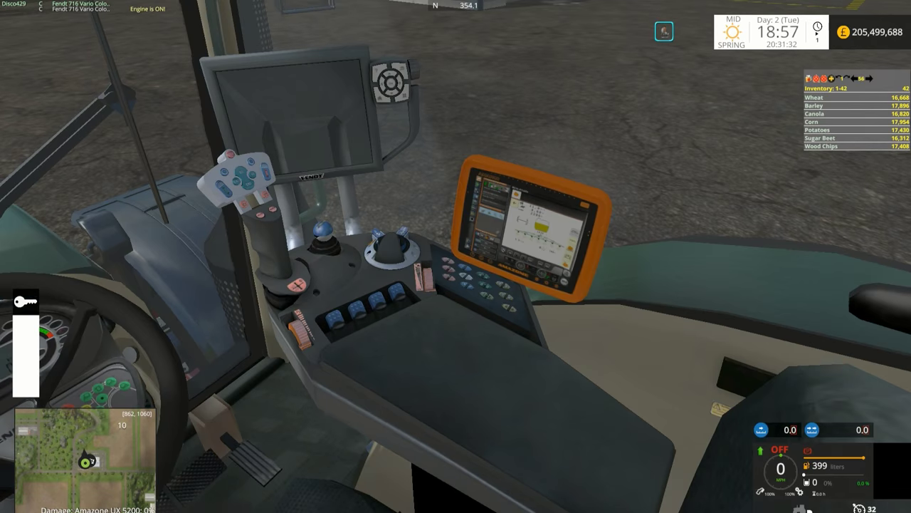
key(Tab)
key(Tab)
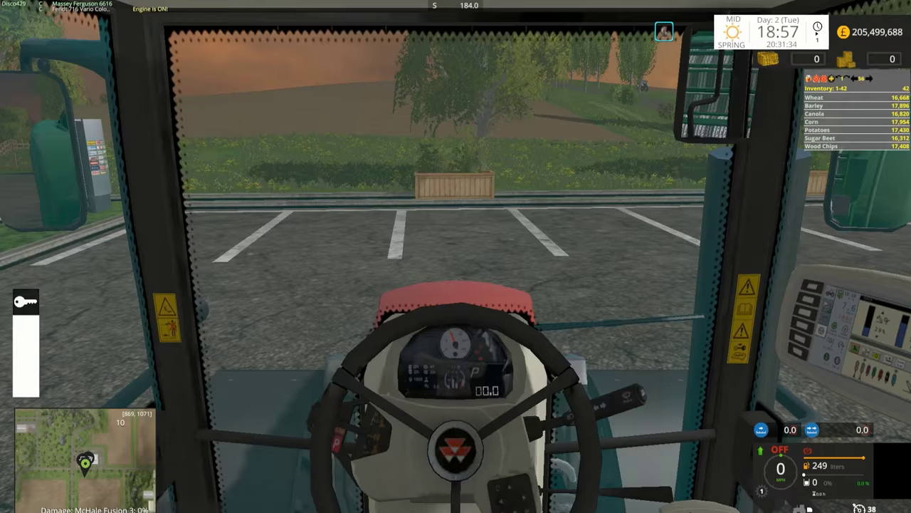
key(Tab)
key(c)
key(Tab)
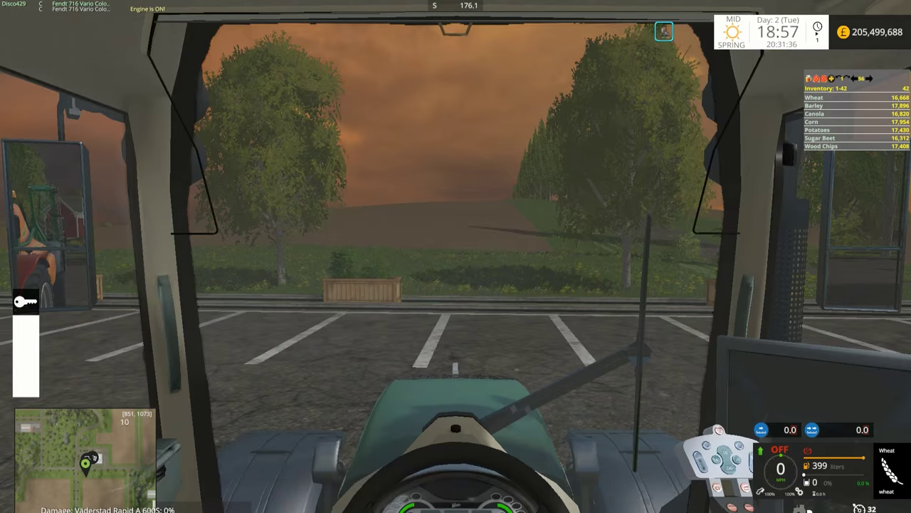
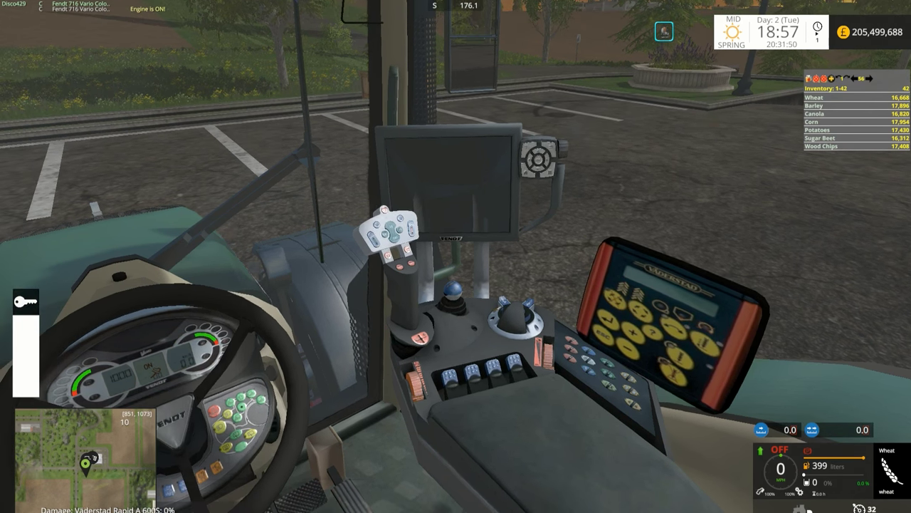
Step: Leave the Fendt cab view in Farming Simulator 15 with Alt+Tab
key(alt)
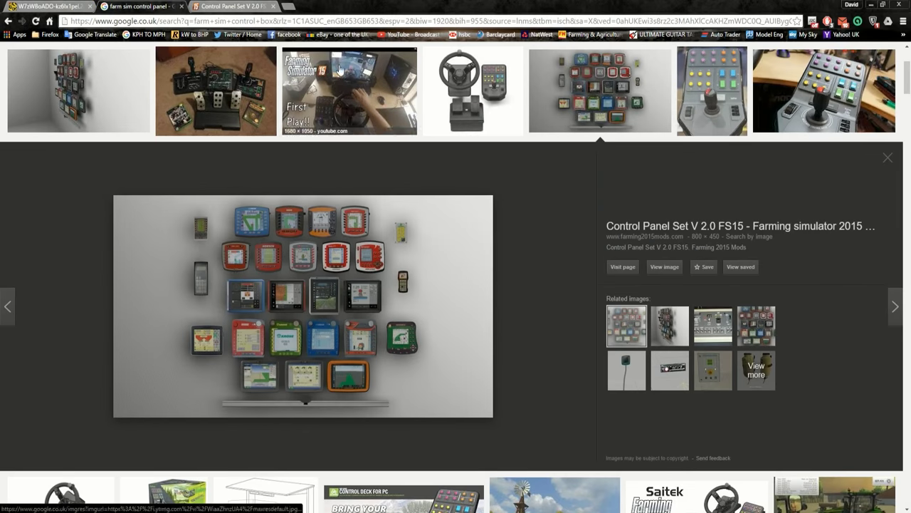
Step: Search Google for 'fs15 control panel attacher' from the Control Panel Set page
click(252, 7)
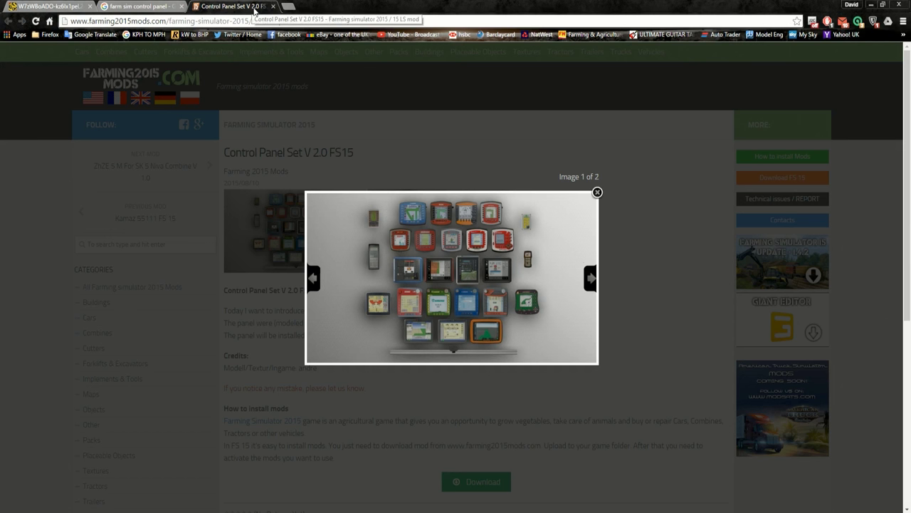
click(210, 22)
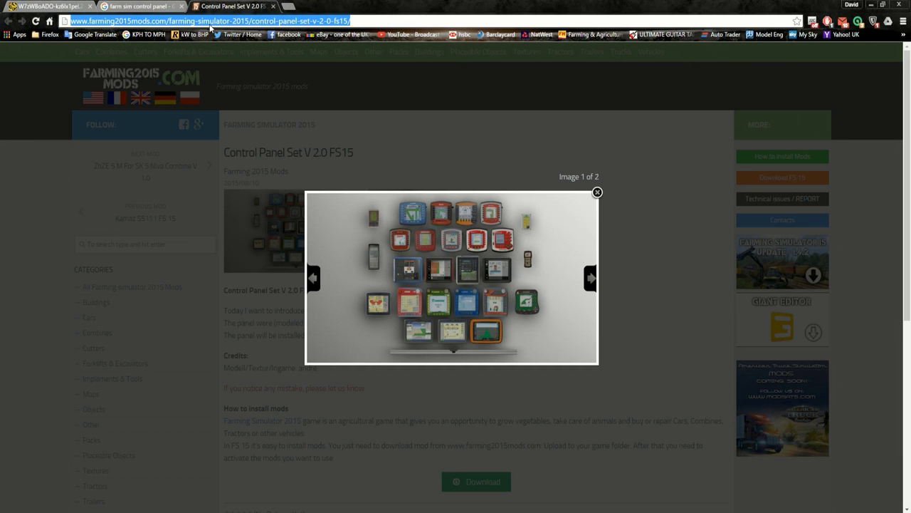
text(fs15 c)
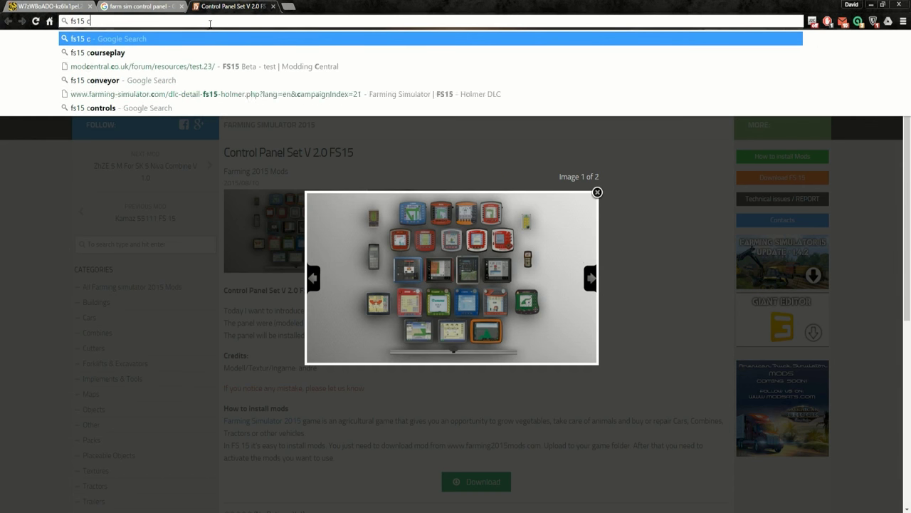
text(orn)
key(BackSpace)
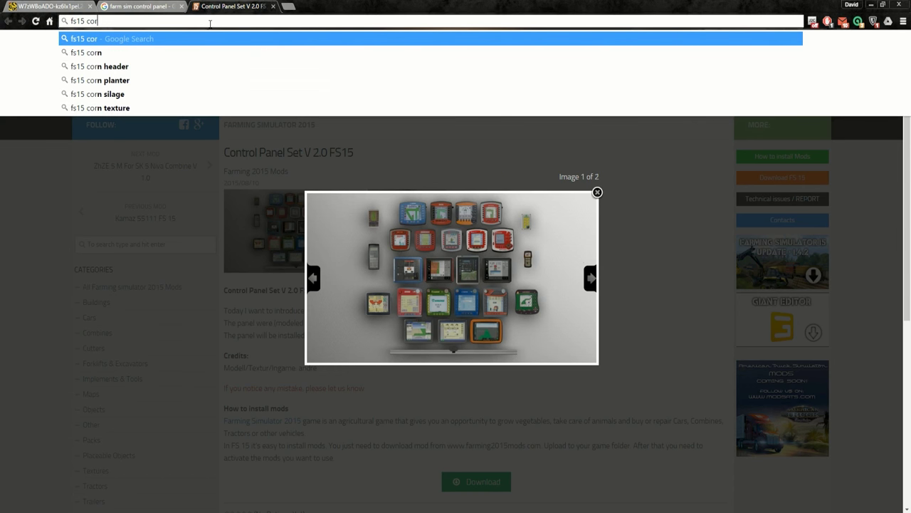
key(BackSpace)
text(ntrol pa)
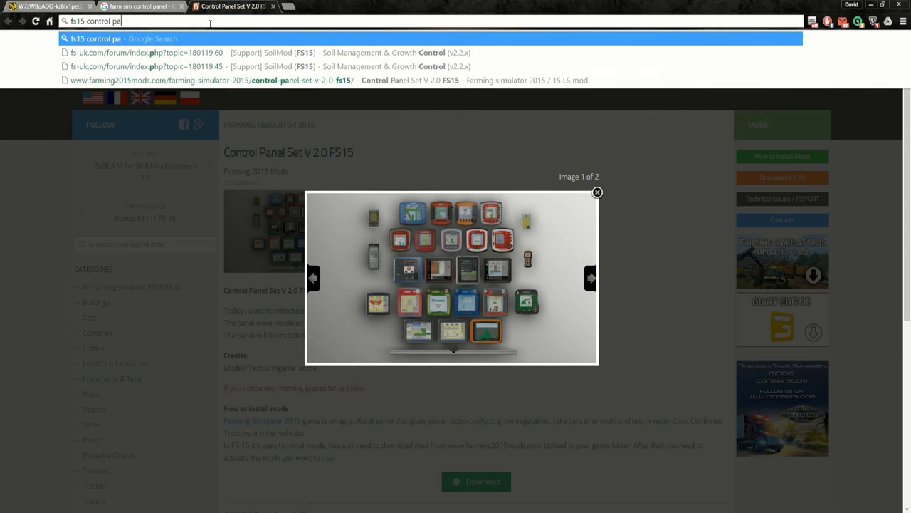
text(nel ata)
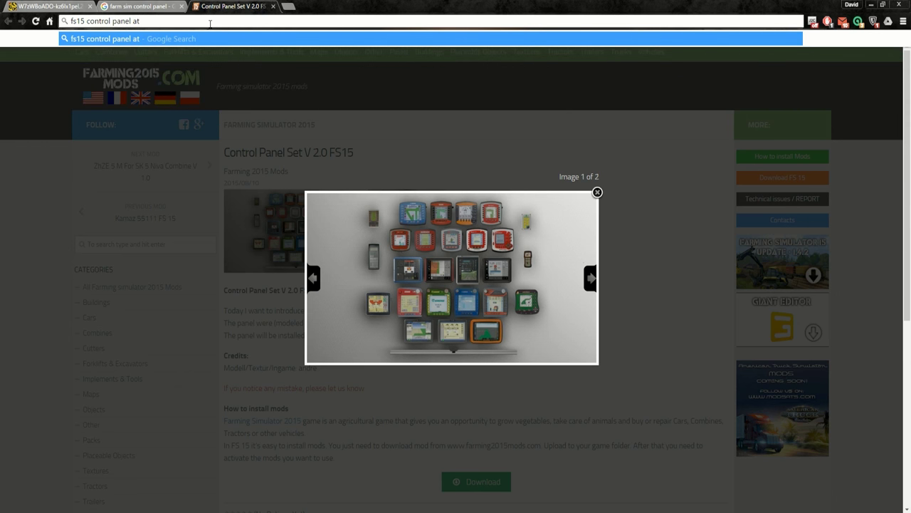
key(Return)
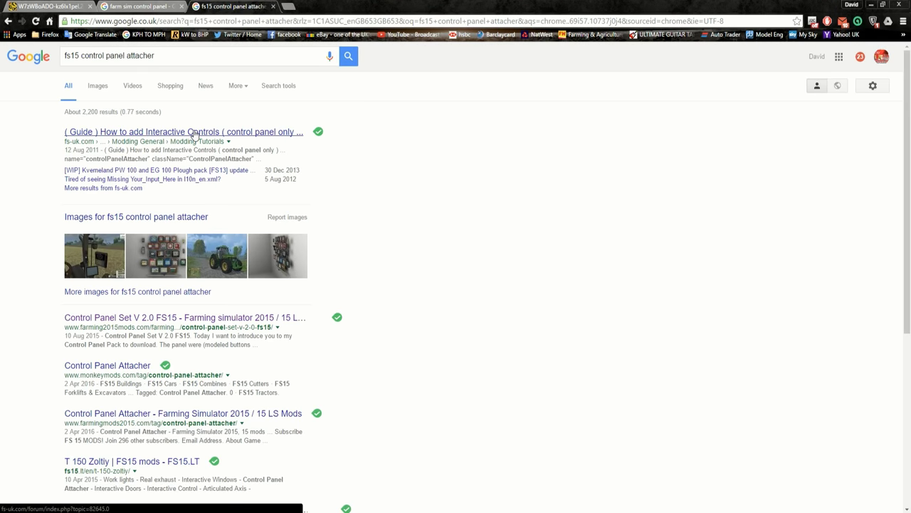
Step: Open the FS-UK interactive controls guide result in a new tab and view it
right_click(194, 133)
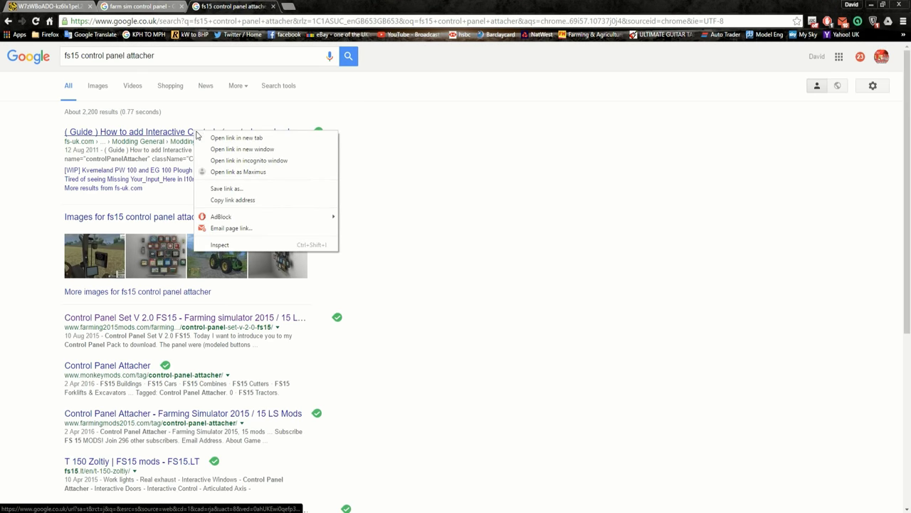
click(221, 137)
click(324, 6)
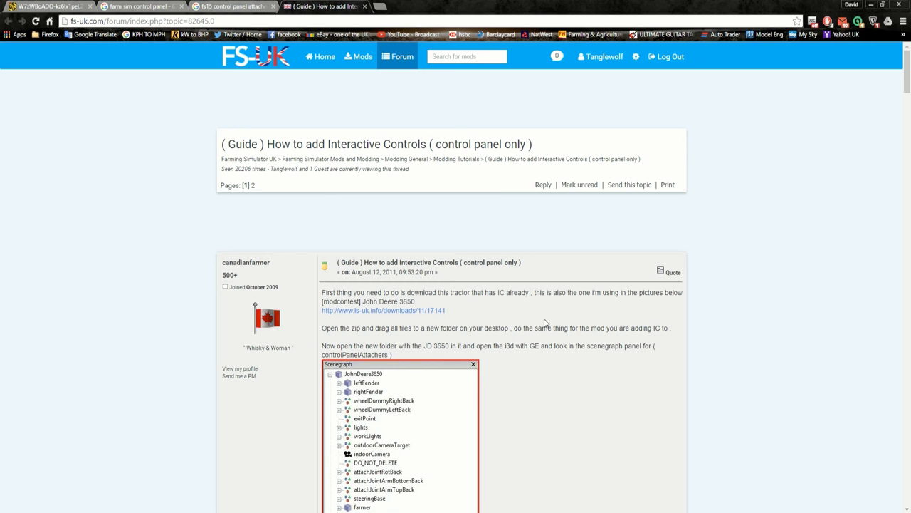
Step: Read the FS-UK guide, check and close its John Deere 3650 download page, then close the guide
scroll(527, 324, down, 3)
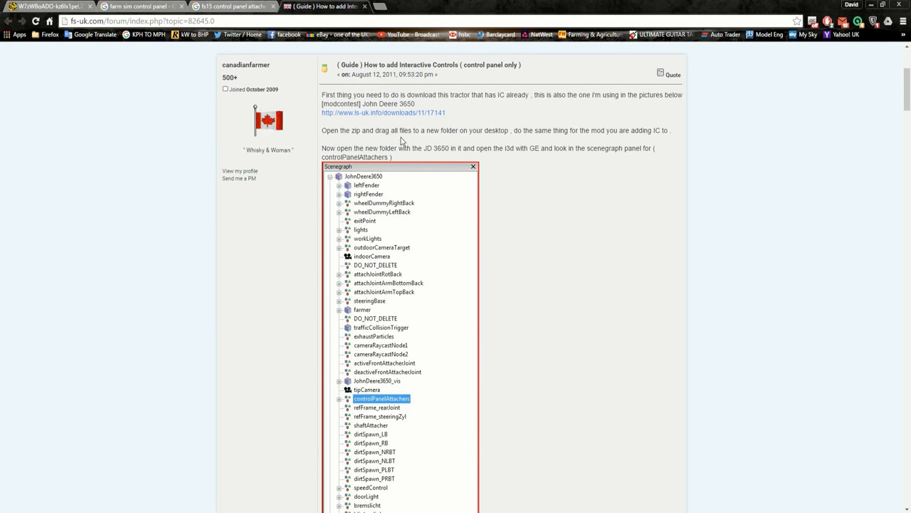
middle_click(410, 116)
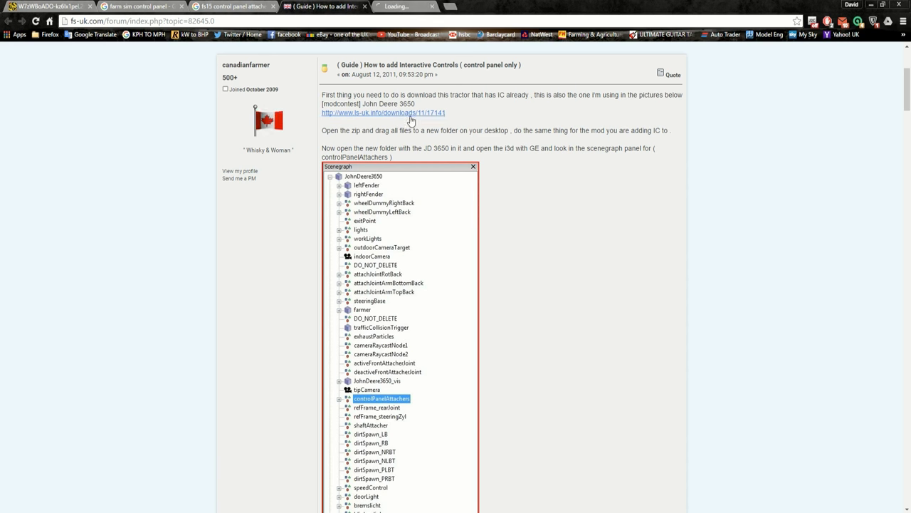
key(ctrl+Tab)
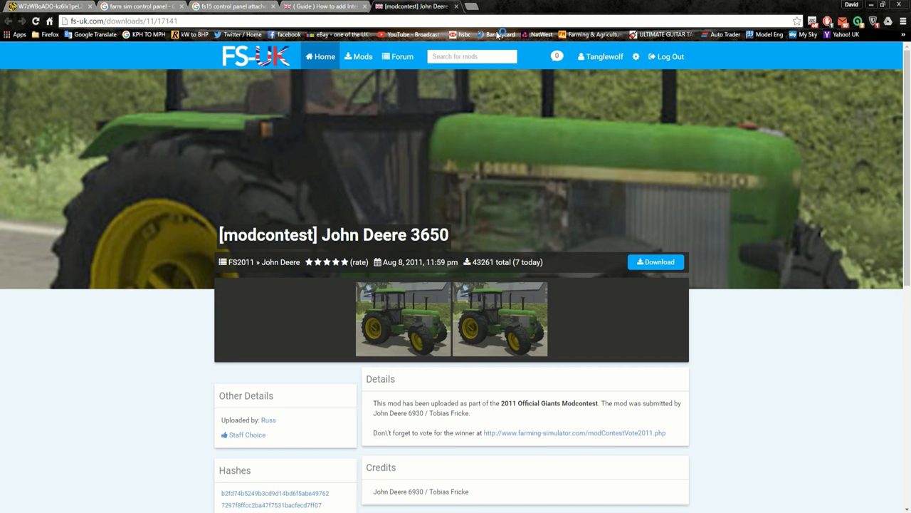
click(457, 6)
scroll(443, 164, down, 8)
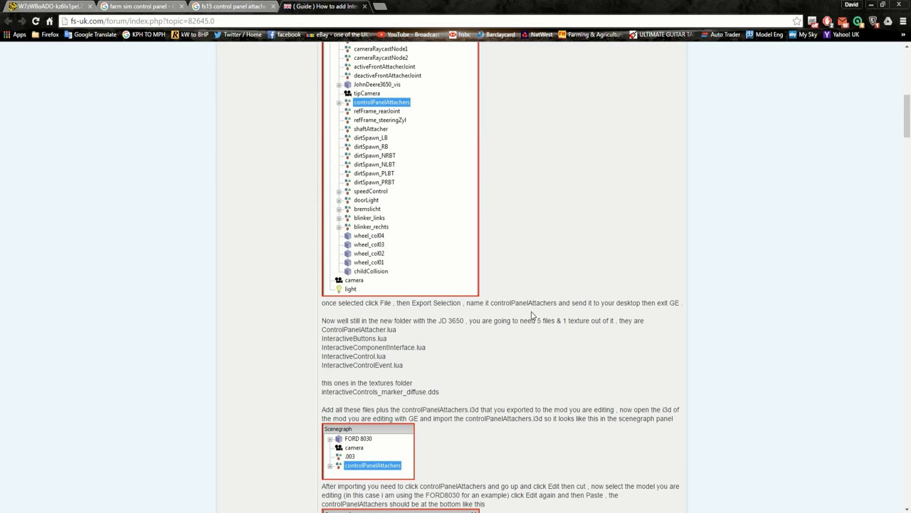
scroll(443, 282, down, 3)
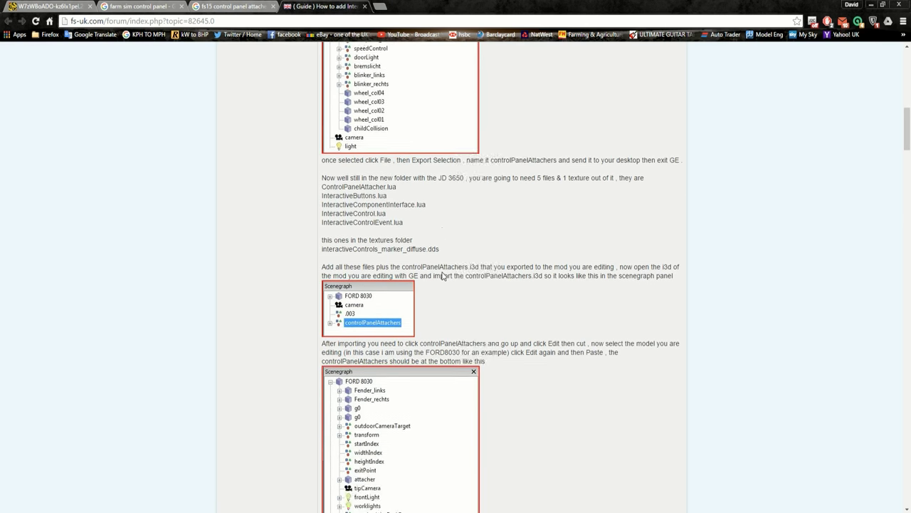
scroll(442, 275, up, 10)
scroll(360, 205, up, 1)
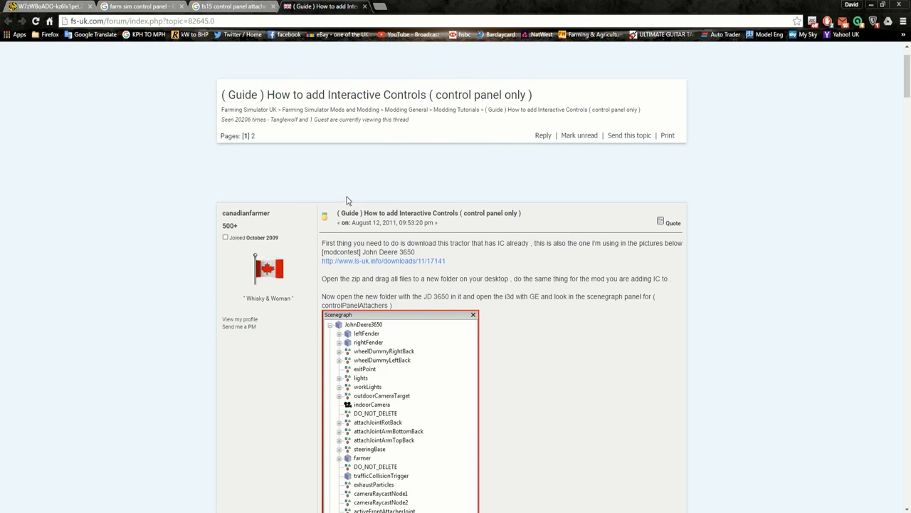
click(363, 6)
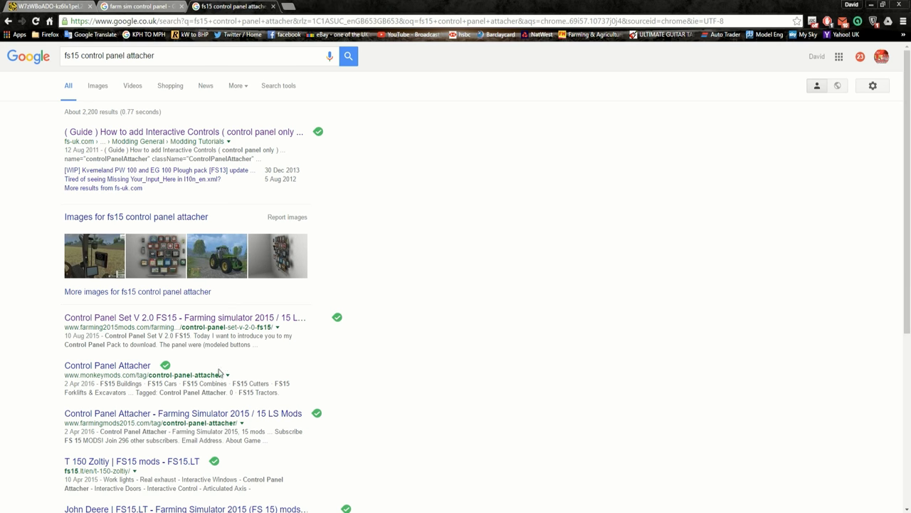
Step: Look over the monkeymods Control Panel Attacher page, close it and minimize Chrome
click(135, 369)
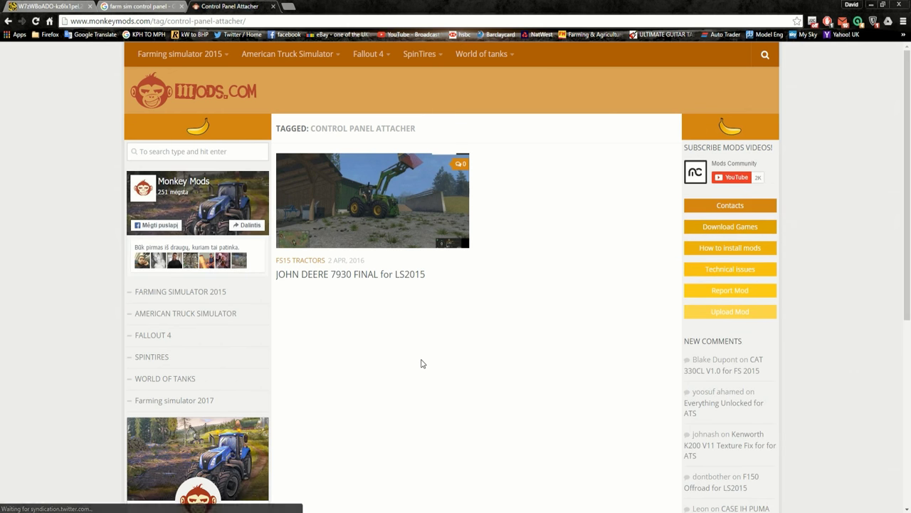
scroll(416, 305, down, 3)
scroll(416, 305, up, 3)
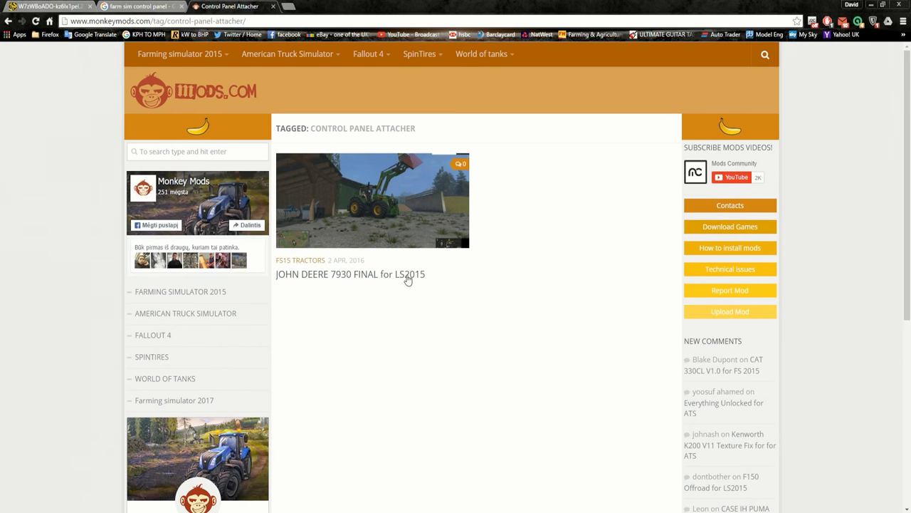
click(274, 6)
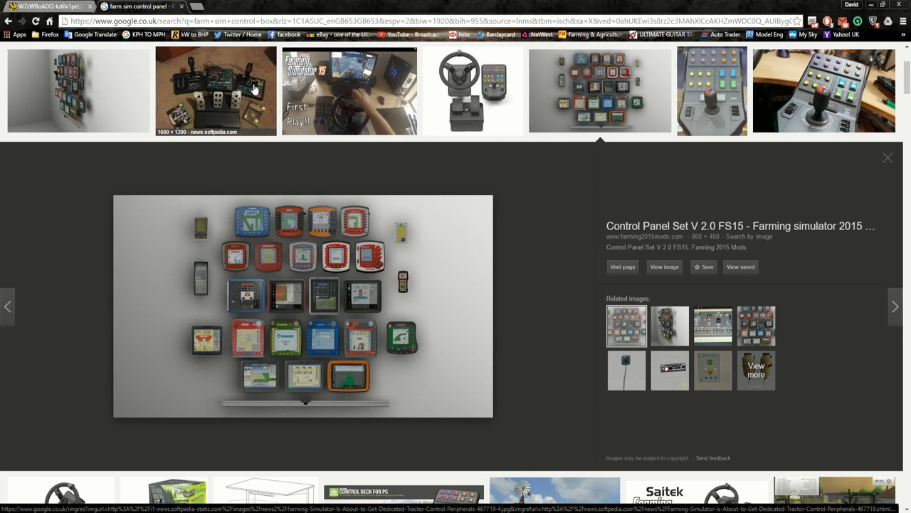
click(870, 5)
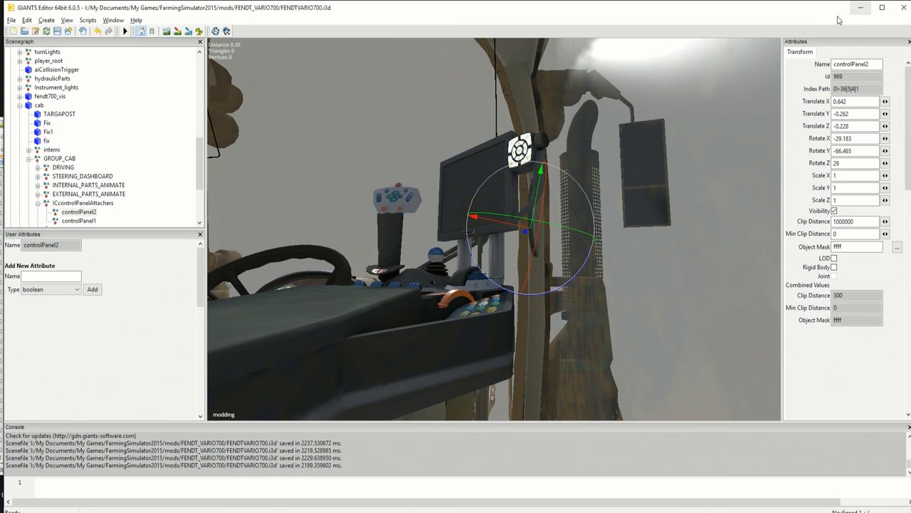
Step: Open ControlPanelAttacher.lua from the FENDT_VARIO700 specializations folder in Notepad++
click(857, 8)
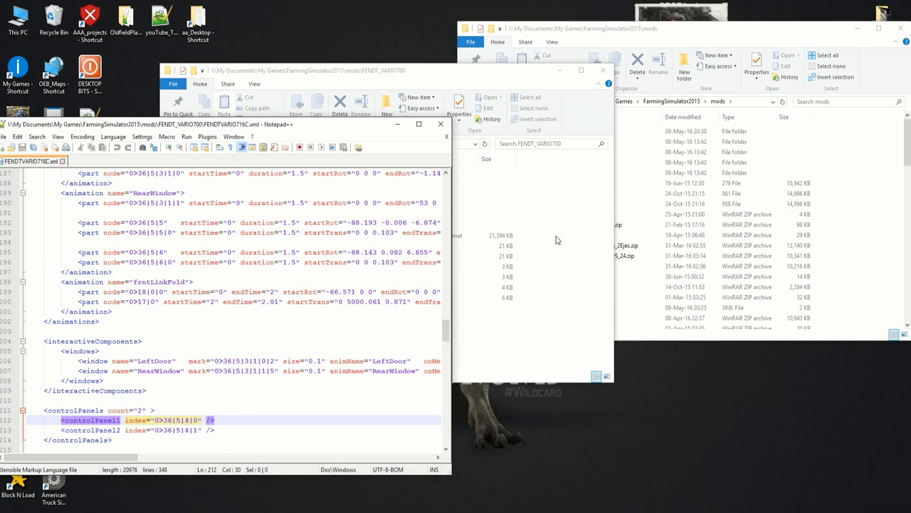
click(368, 80)
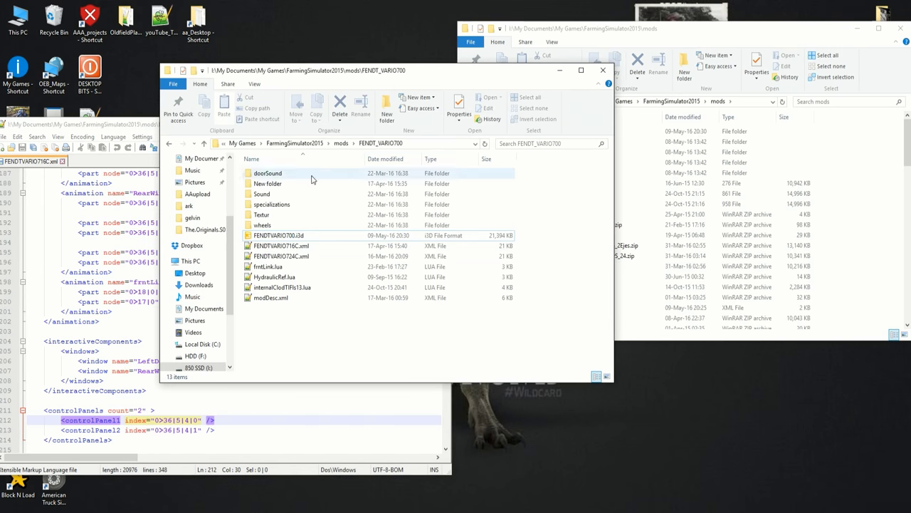
double_click(274, 206)
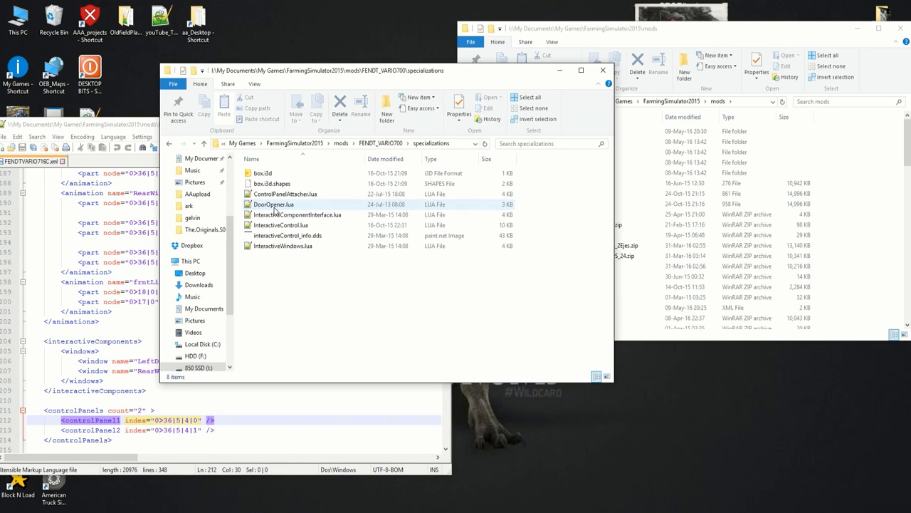
double_click(285, 194)
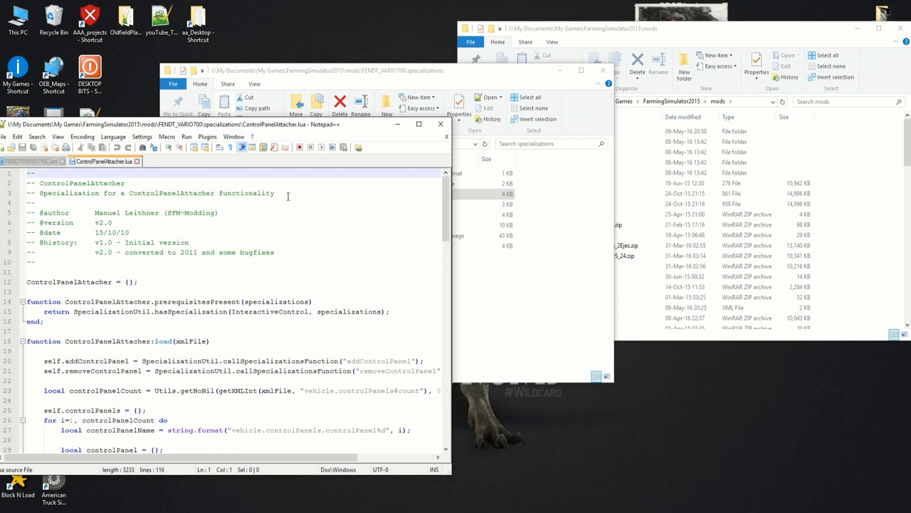
click(135, 232)
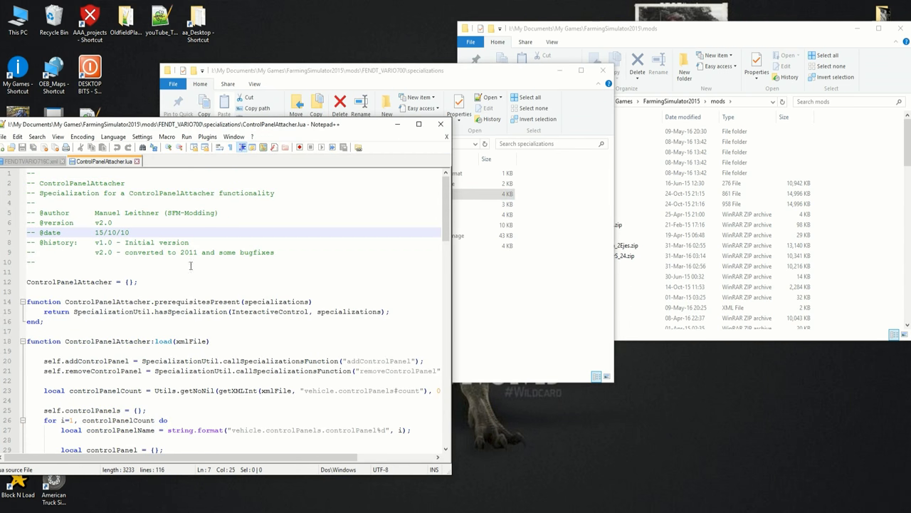
Step: Open the OEB_Vader.zip archive from the mods folder in WinRAR
click(707, 36)
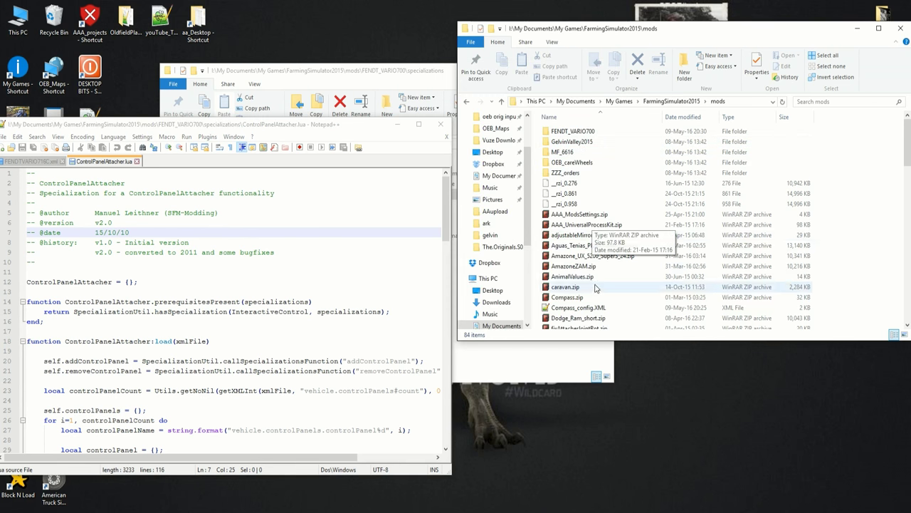
scroll(598, 285, down, 5)
scroll(601, 285, down, 5)
scroll(605, 283, down, 5)
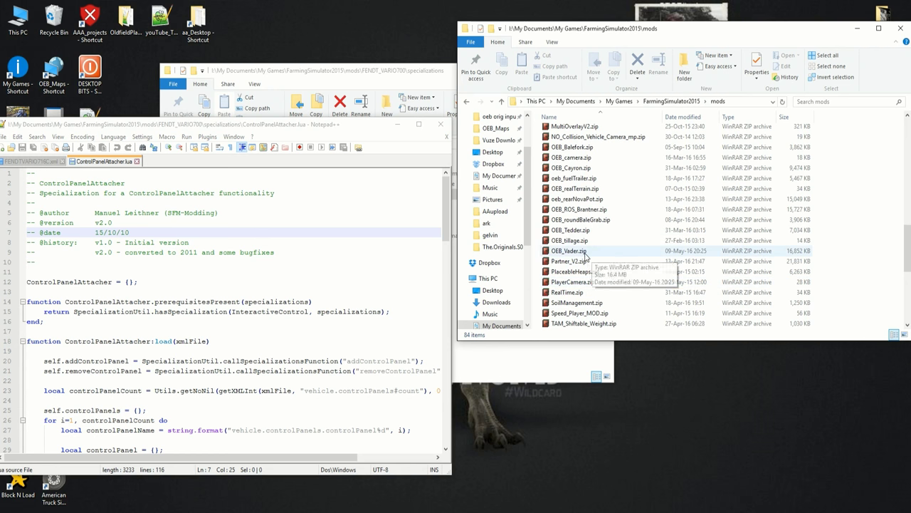
double_click(602, 251)
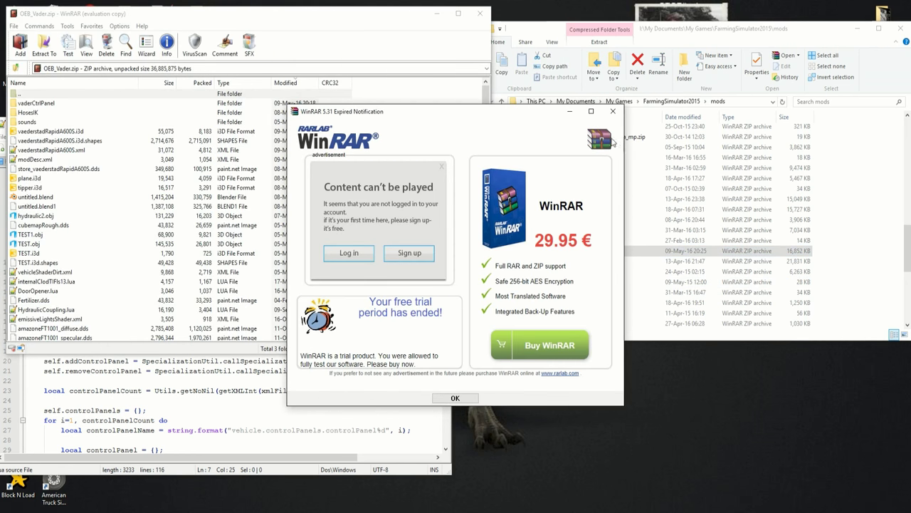
Step: Dismiss the WinRAR trial notice and open InteractiveControlPanel.lua from the OEB_Vader archive
click(612, 111)
scroll(132, 238, down, 2)
scroll(132, 238, down, 2)
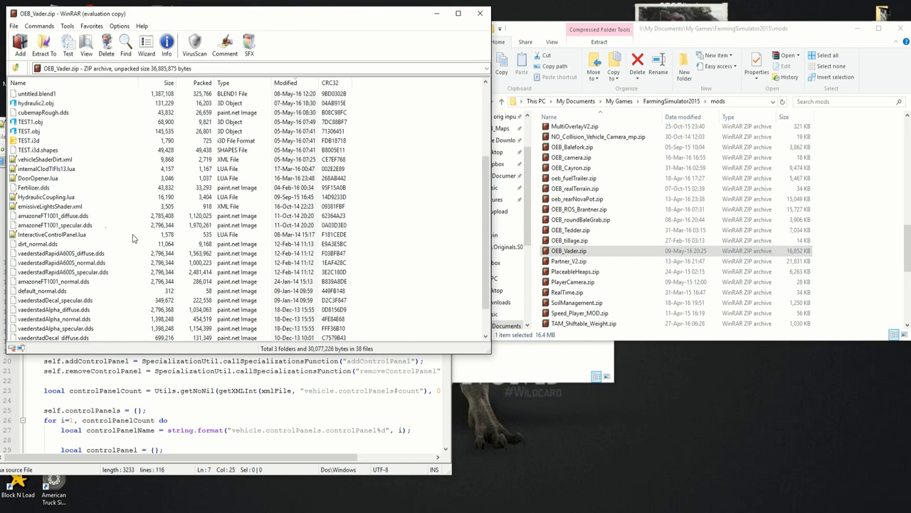
double_click(46, 235)
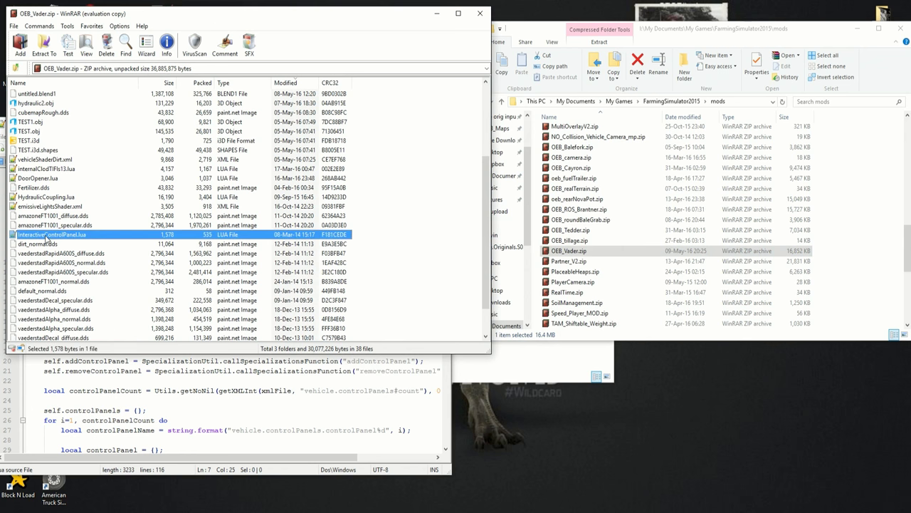
drag(226, 128, 589, 101)
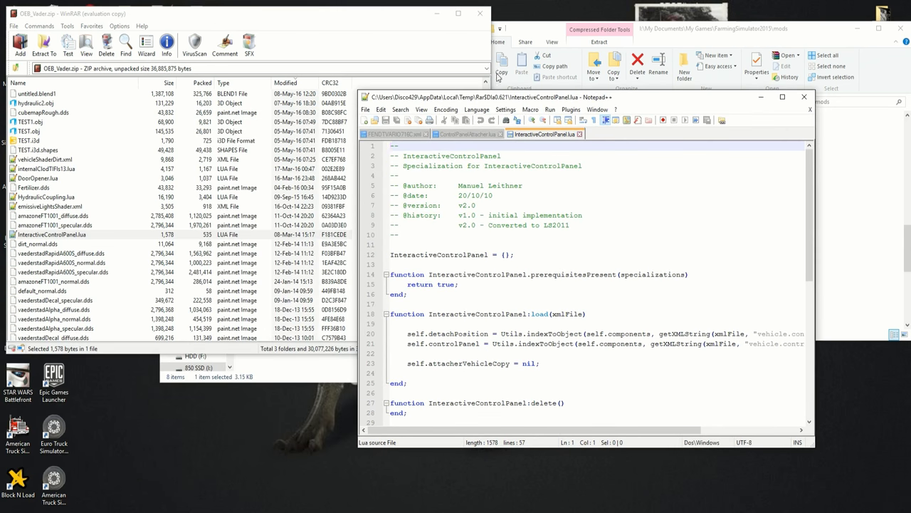
click(437, 13)
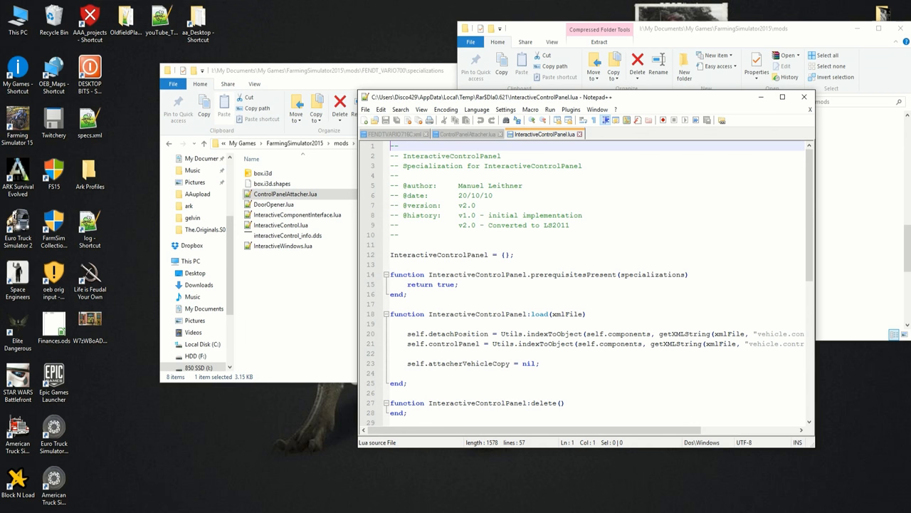
Step: Copy the name InteractiveControlPanel from line 3 of the script, leaving the text unchanged
mouse_move(125, 510)
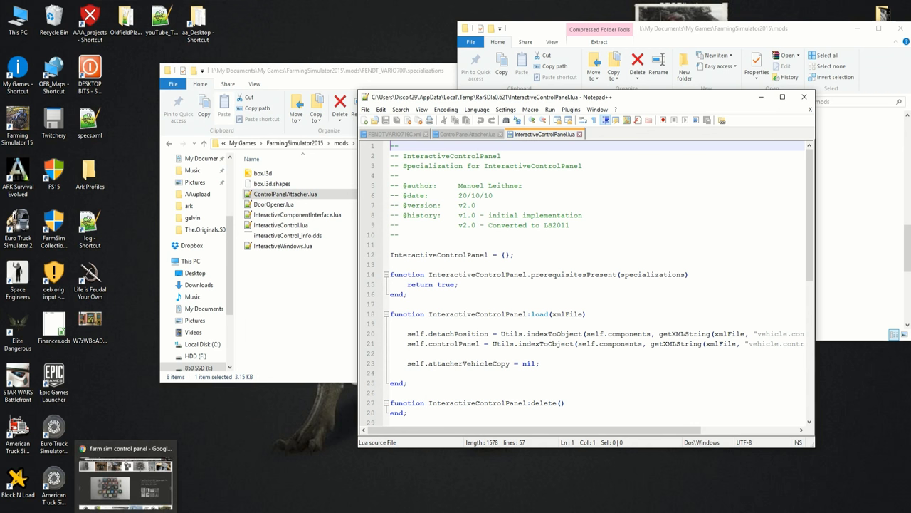
double_click(486, 166)
right_click(579, 165)
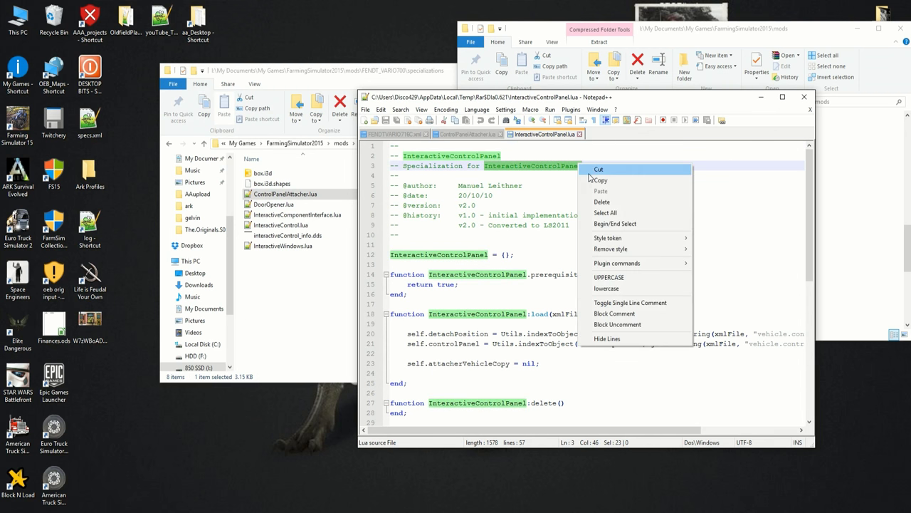
click(590, 172)
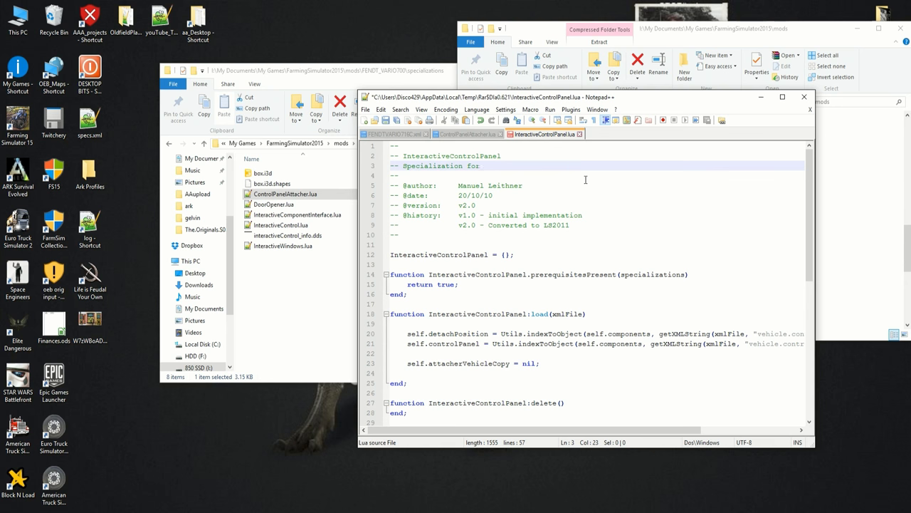
key(ctrl+z)
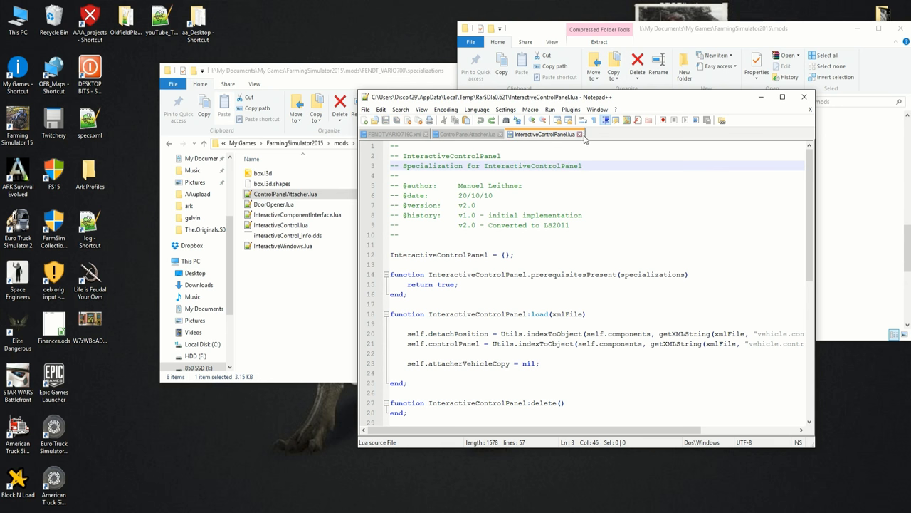
Step: Close the InteractiveControlPanel.lua, ControlPanelAttacher.lua and XML files, then return to Chrome
click(580, 135)
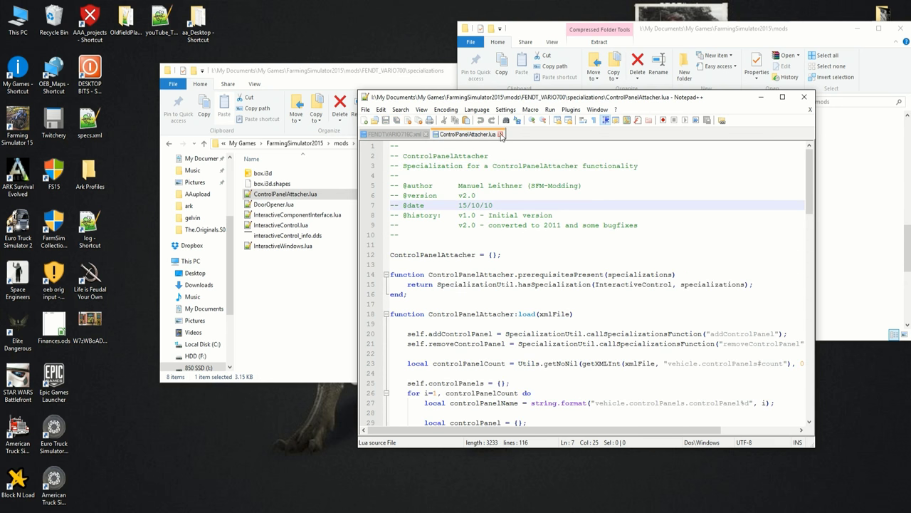
click(501, 134)
click(425, 134)
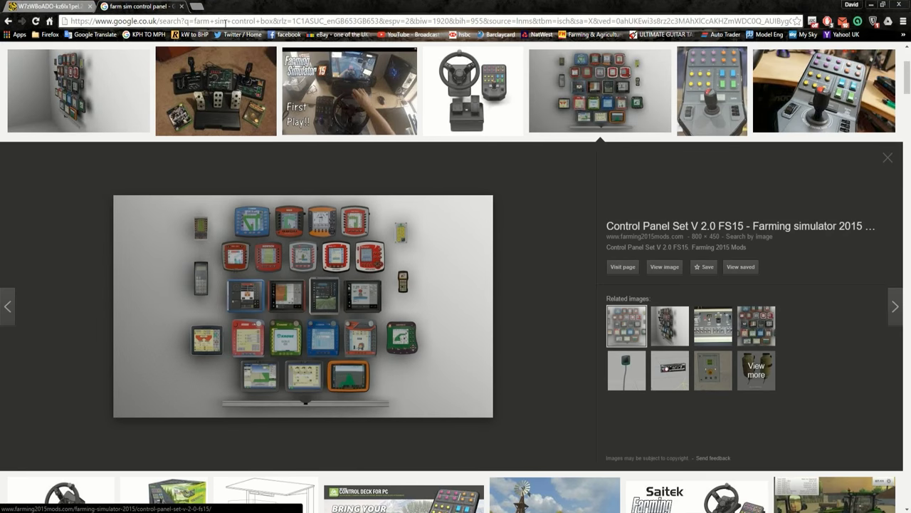
click(224, 24)
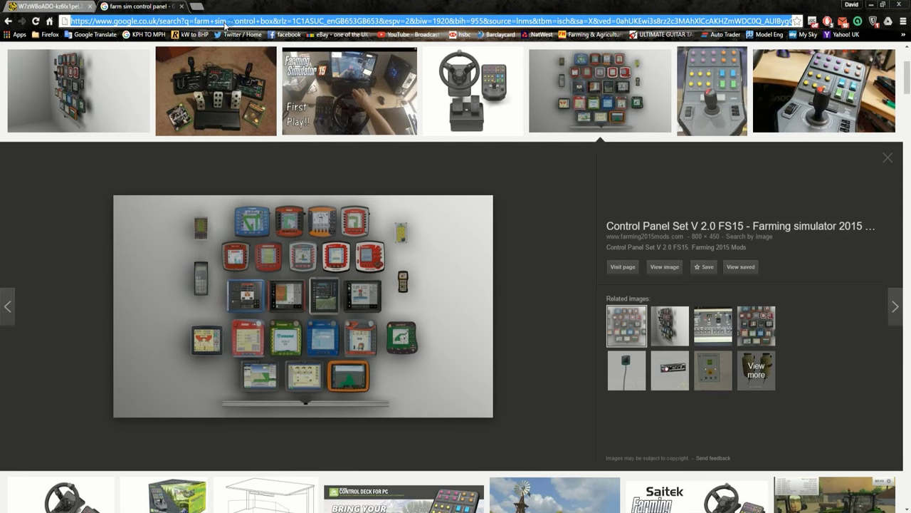
Step: Search for InteractiveControlPanel, then refine the query to 'Interactive Control Panel fs15'
text(InteractiveControlPanel)
key(Return)
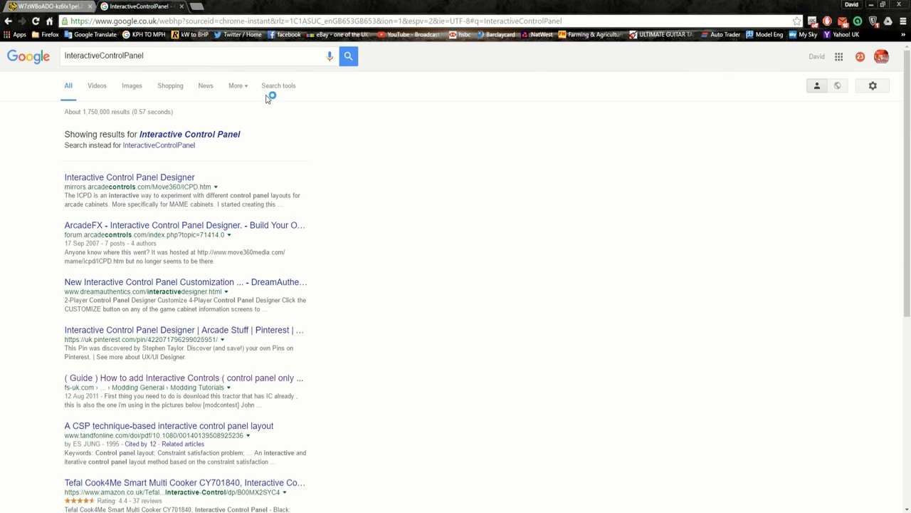
click(100, 54)
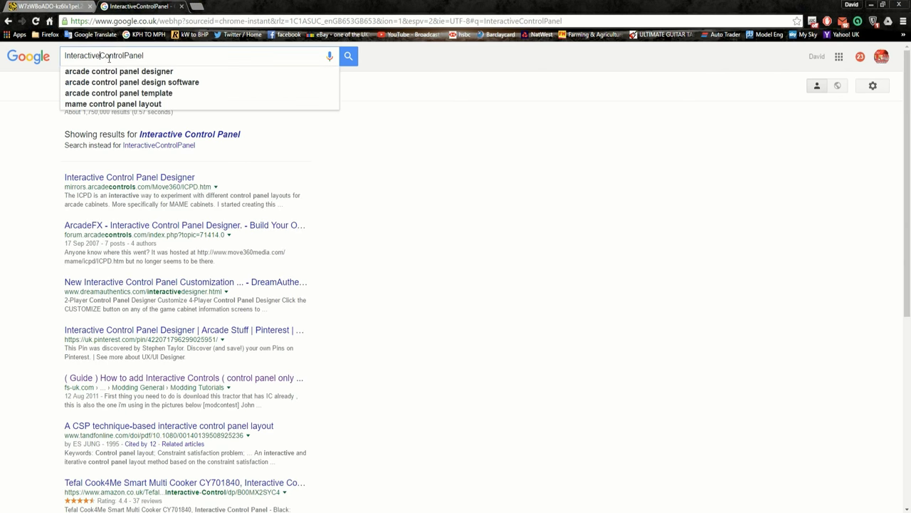
click(127, 56)
text(Panel)
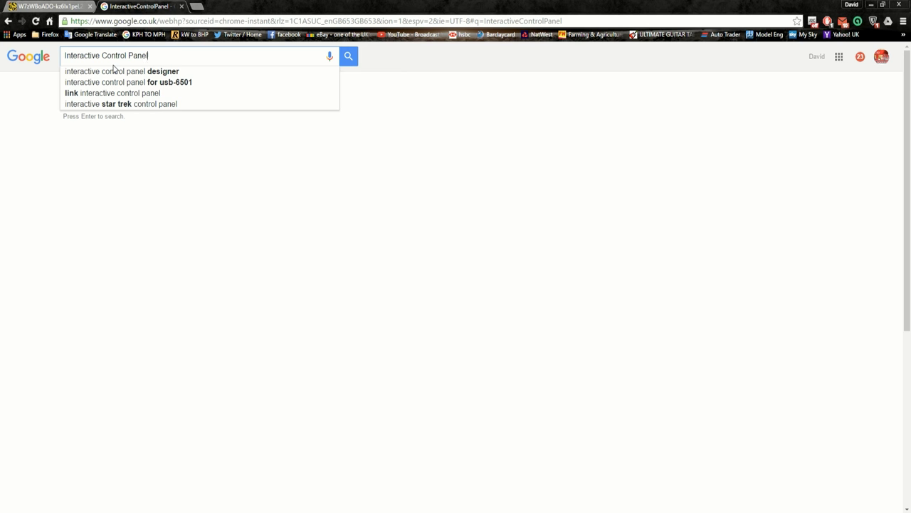
text( fs15)
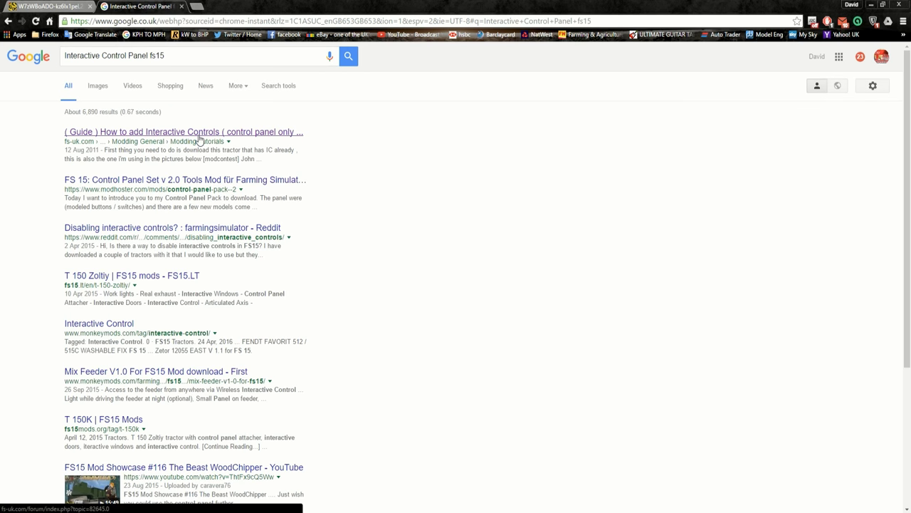
Step: Open the Modhoster Control Panel Set result and view its control panel screenshot
click(183, 180)
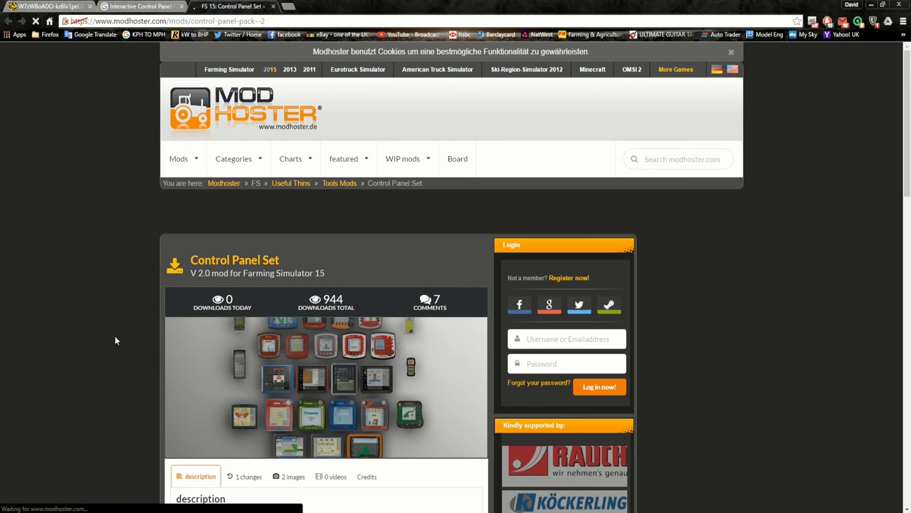
scroll(121, 305, down, 3)
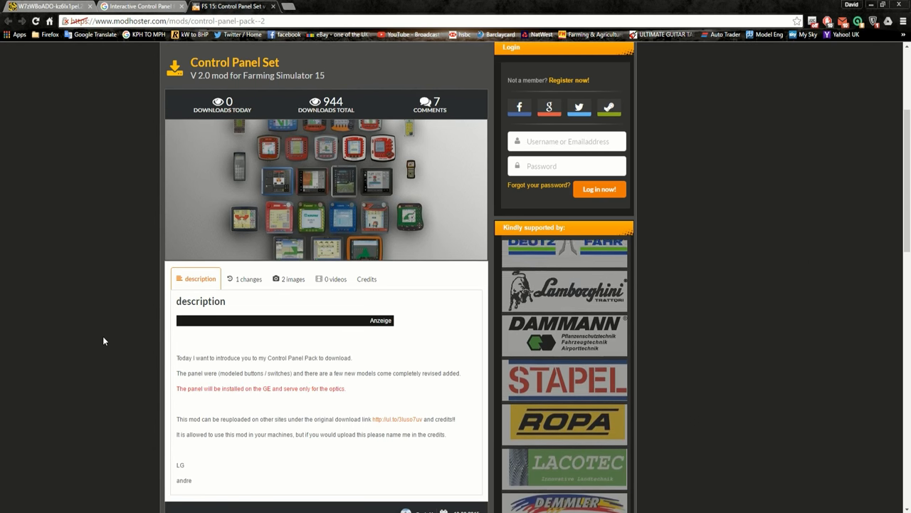
scroll(103, 340, up, 2)
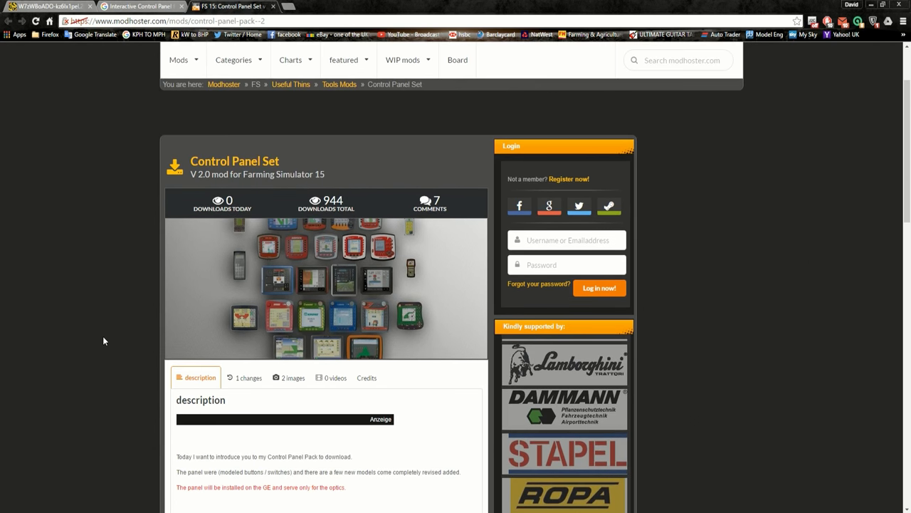
click(297, 384)
click(324, 459)
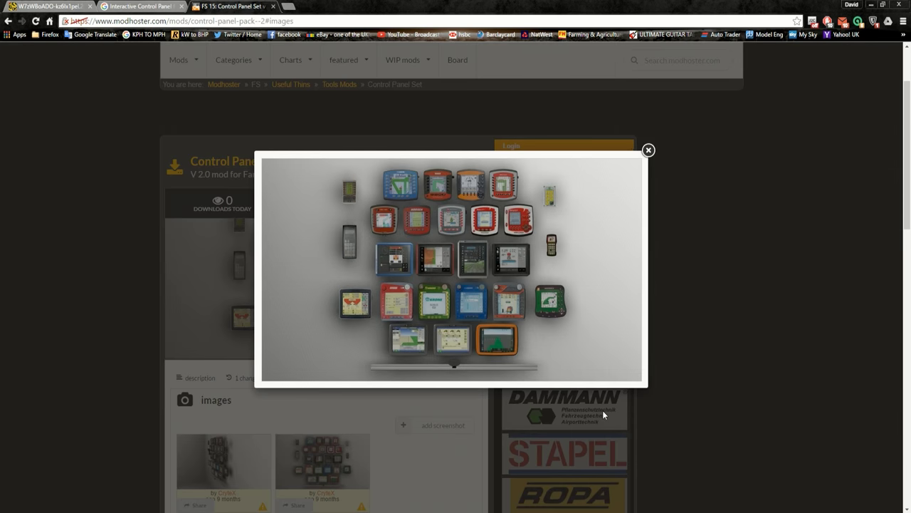
click(648, 151)
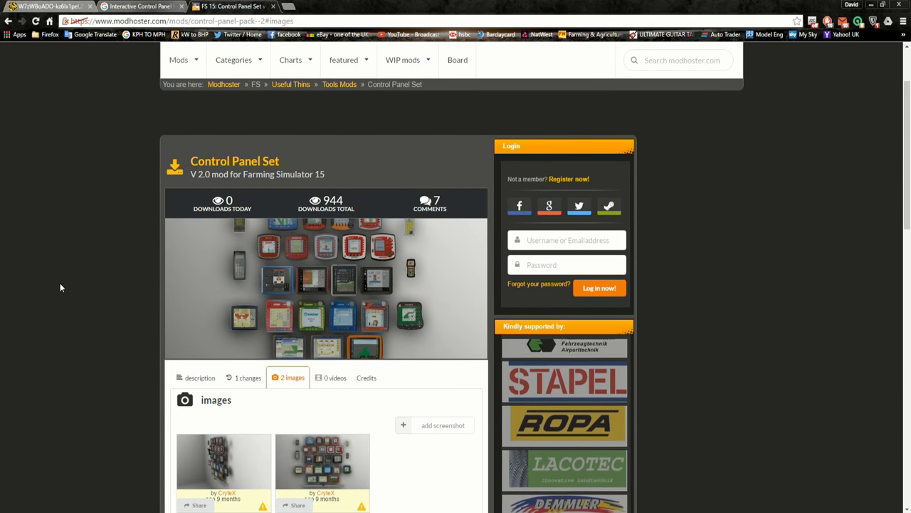
scroll(62, 285, up, 2)
click(149, 6)
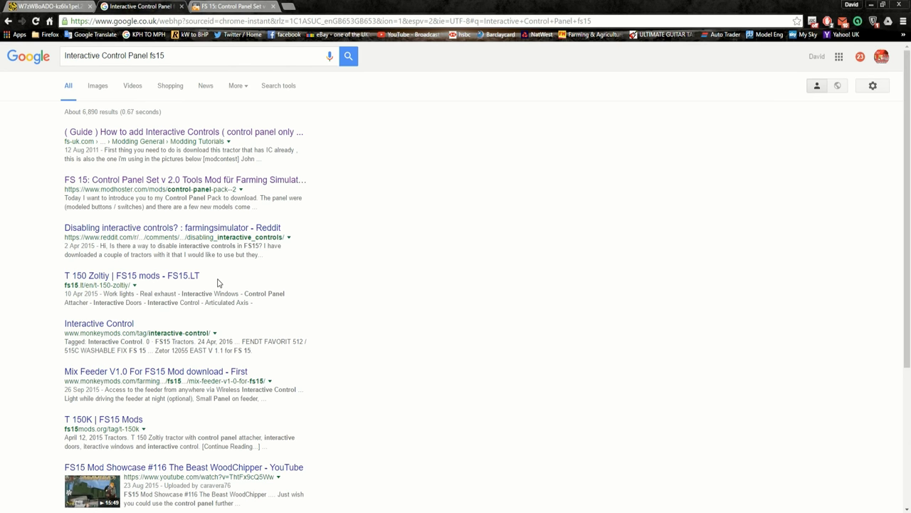
Step: Scroll the Google results back to the top and place the caret in the search query
scroll(244, 307, down, 3)
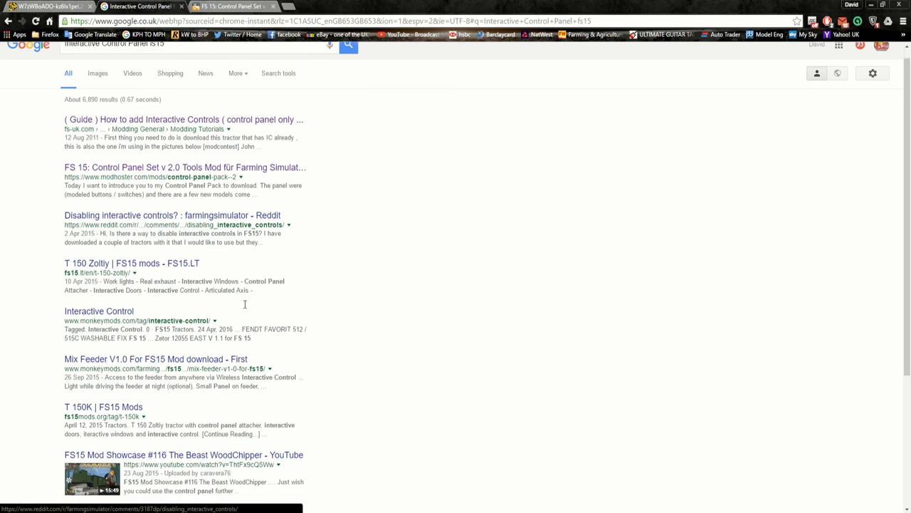
scroll(245, 313, up, 1)
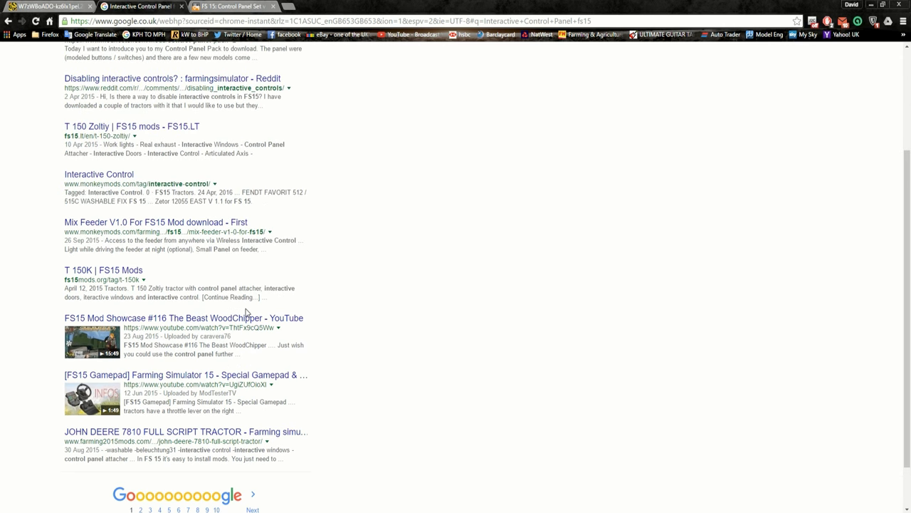
scroll(244, 313, up, 1)
scroll(213, 281, up, 2)
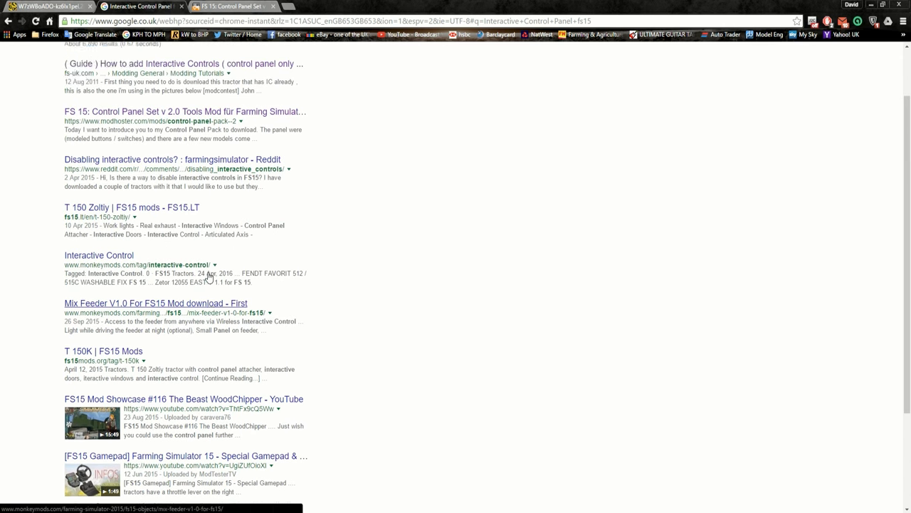
click(171, 57)
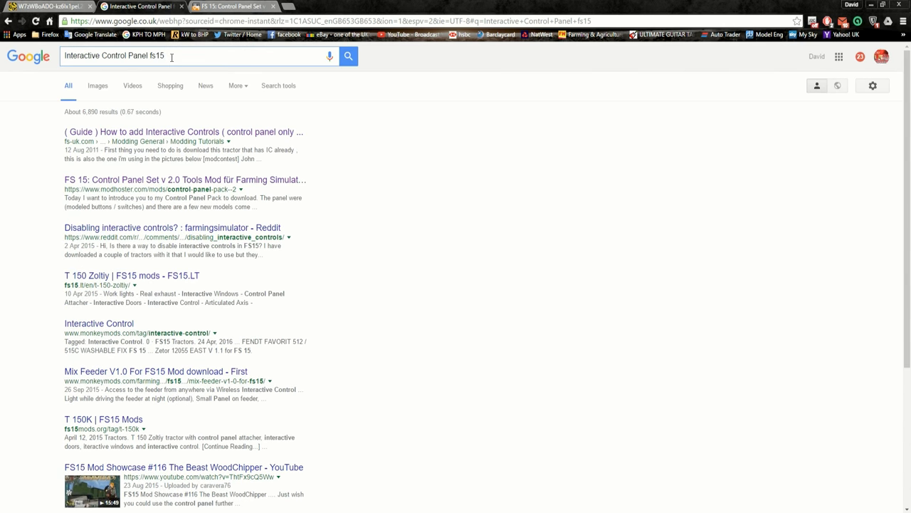
text(3)
Step: Search for 'Interactive Control Panel fs13' and check, then close, the NewHolland T6080 Pack page
key(Return)
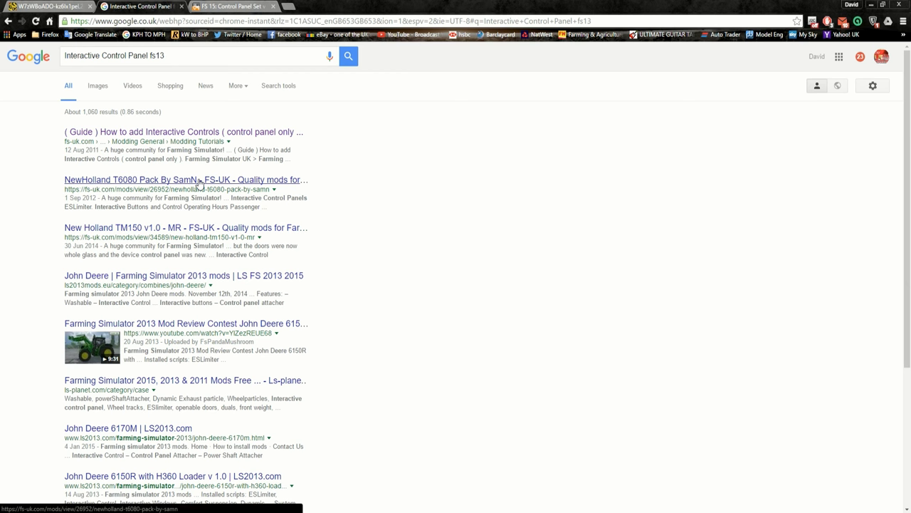
right_click(200, 183)
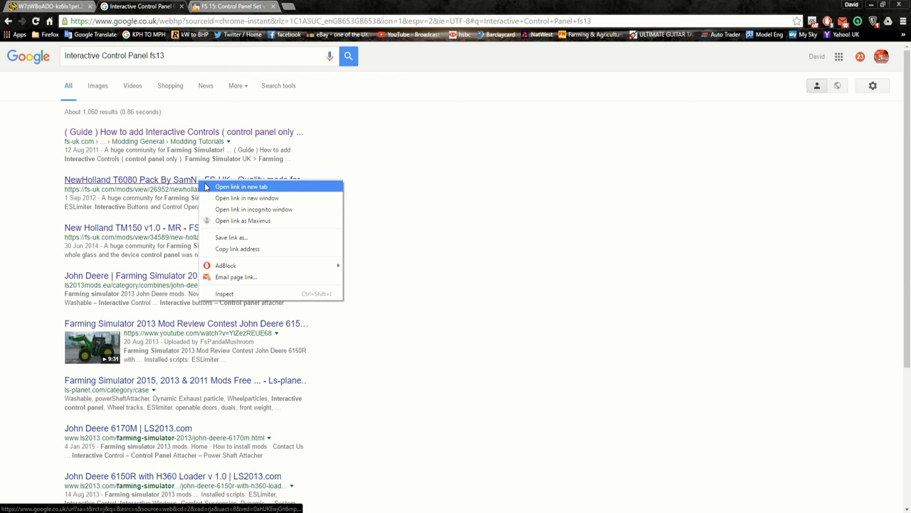
click(226, 188)
click(335, 7)
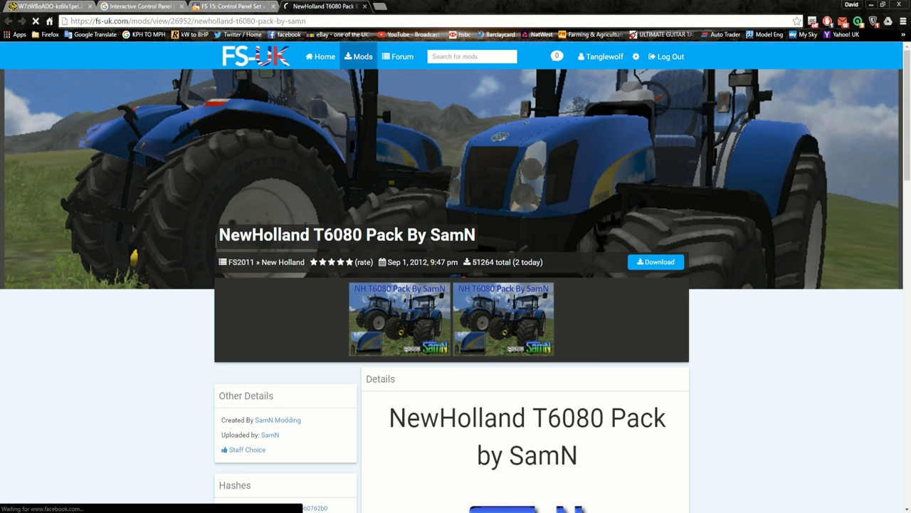
click(365, 6)
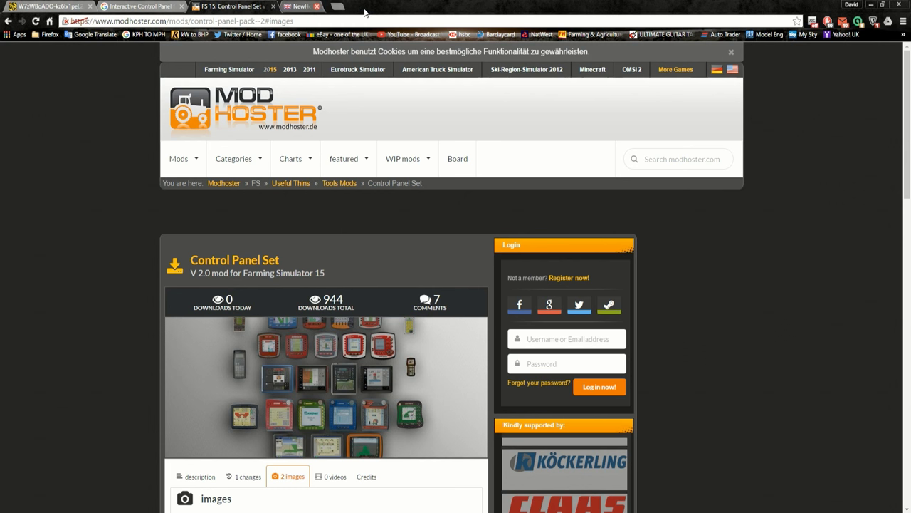
Step: Close the Control Panel Set tab, scan the fs13 results and open a new tab
click(139, 6)
click(273, 6)
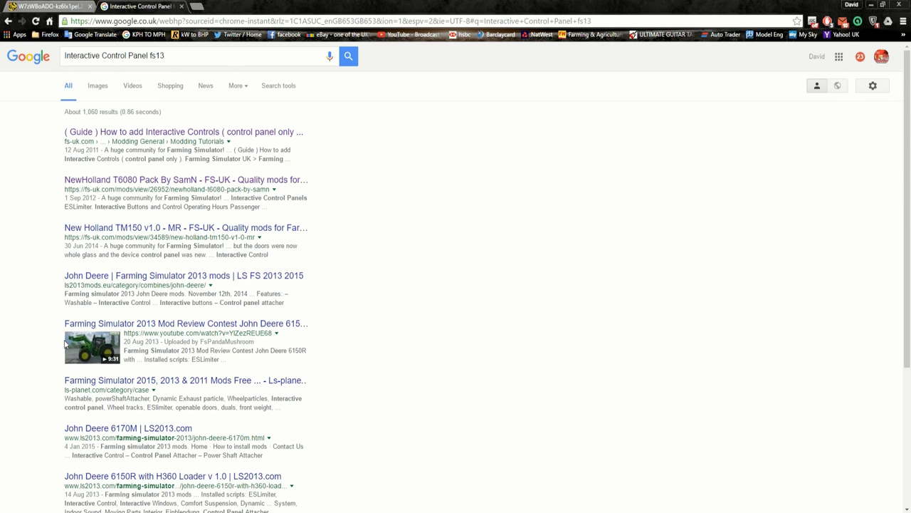
scroll(39, 365, down, 2)
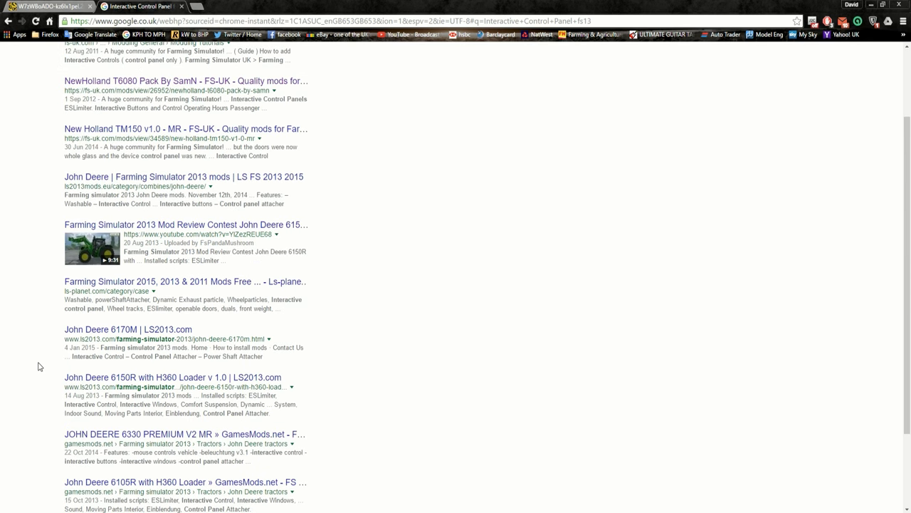
scroll(39, 366, down, 2)
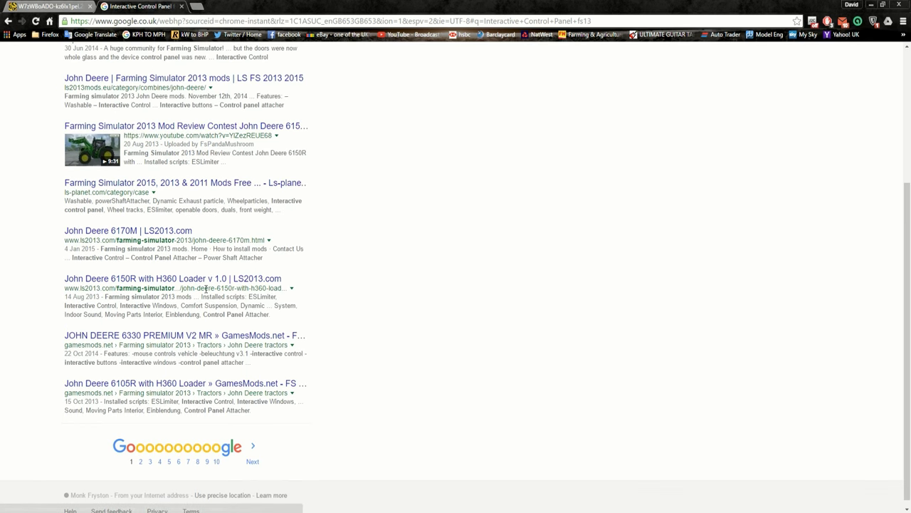
click(196, 5)
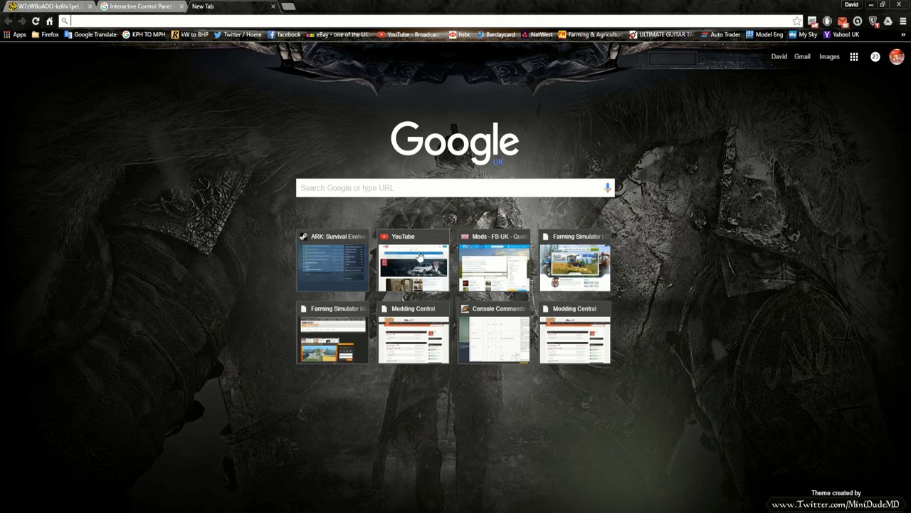
Step: Filter FS-UK mods to Farming Simulator 2013 only under Implements and Tools > Baling Technology
click(484, 276)
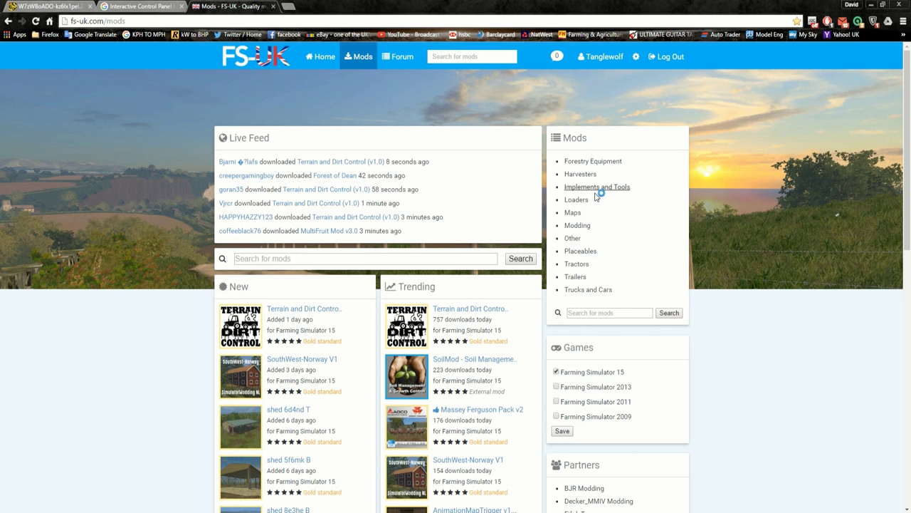
click(556, 387)
click(562, 431)
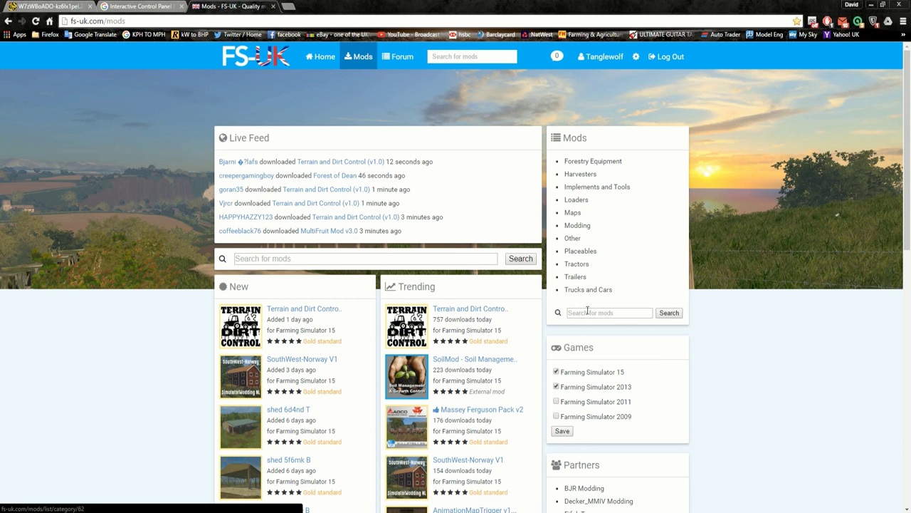
click(585, 189)
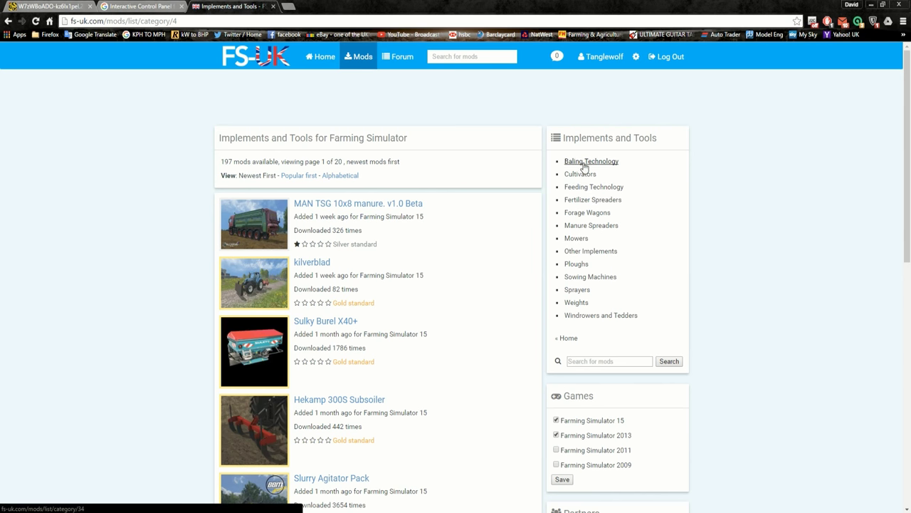
click(584, 165)
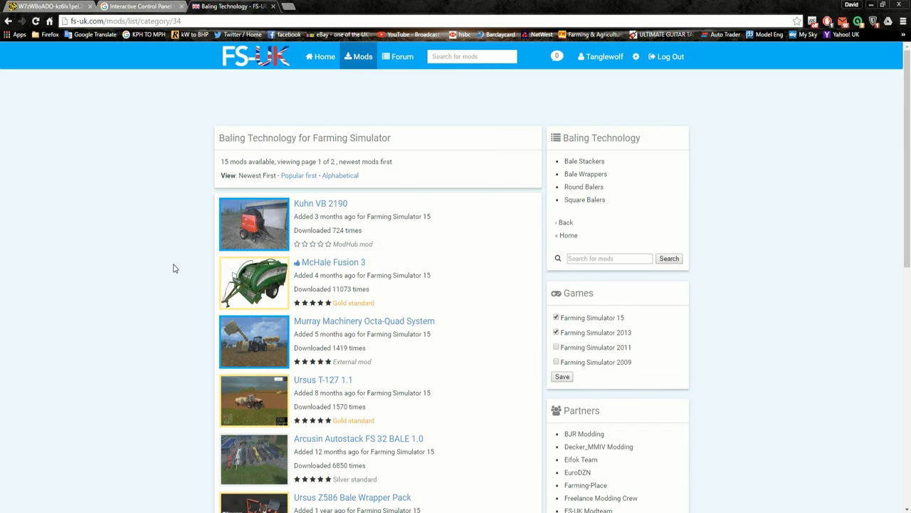
click(556, 317)
click(561, 375)
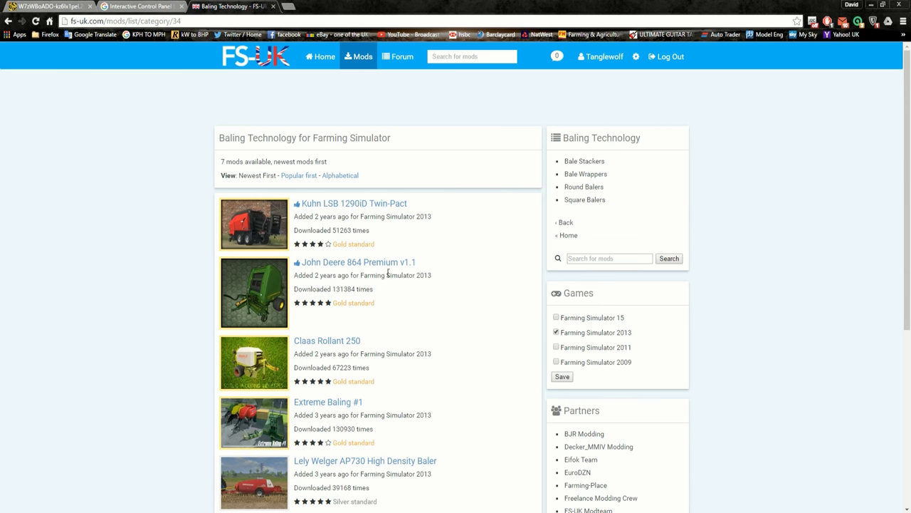
Step: Open the John Deere 864 Premium v1.1 page and view its screenshots through the cab interior
click(360, 262)
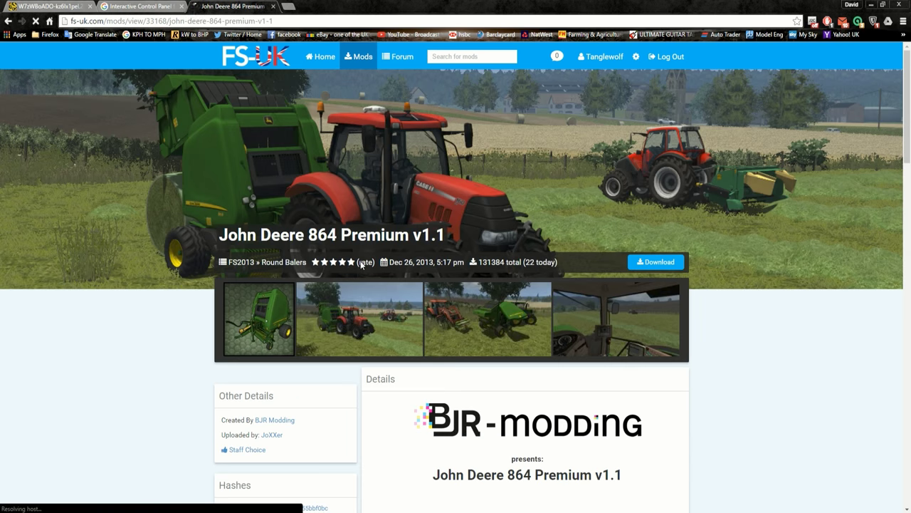
click(366, 329)
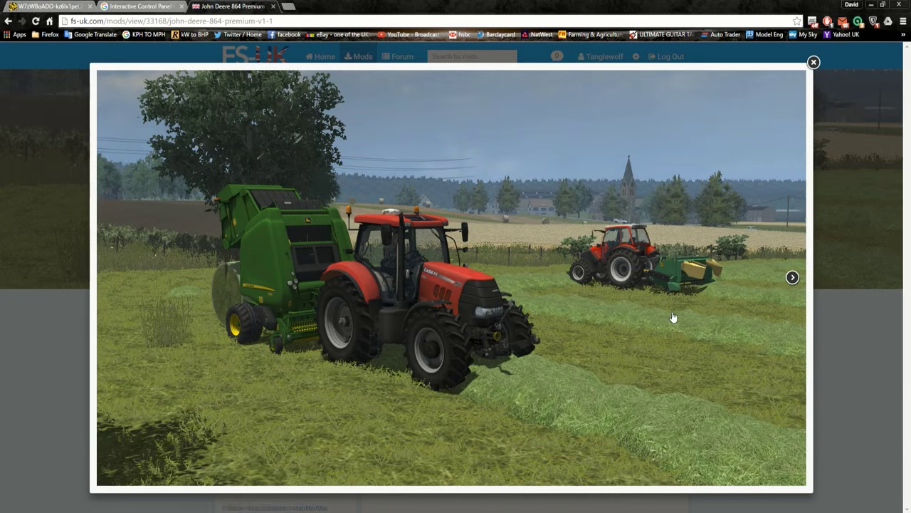
click(692, 311)
click(692, 311)
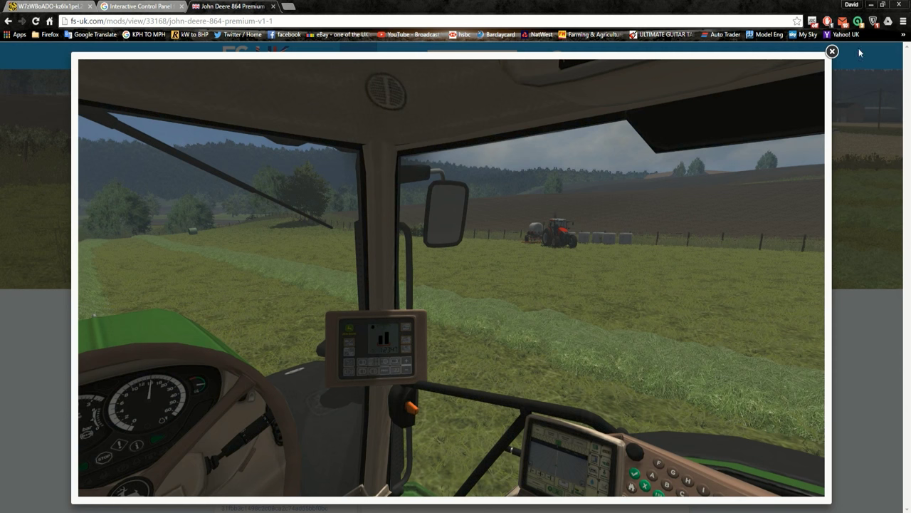
click(832, 52)
Step: Read the baler's features and open the linked John Deere 6R Pack using ControlPanelAttacher
scroll(147, 332, down, 2)
scroll(147, 335, down, 2)
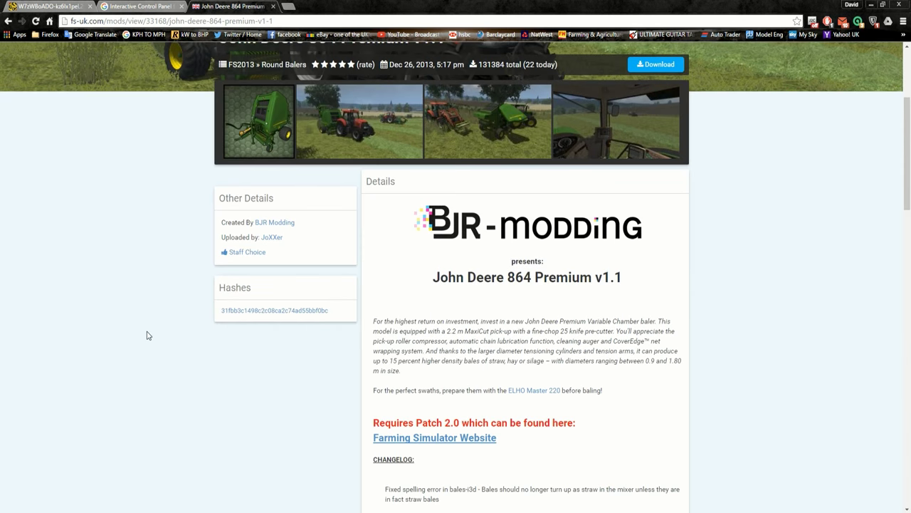
scroll(242, 371, down, 1)
scroll(321, 366, down, 2)
scroll(346, 366, down, 3)
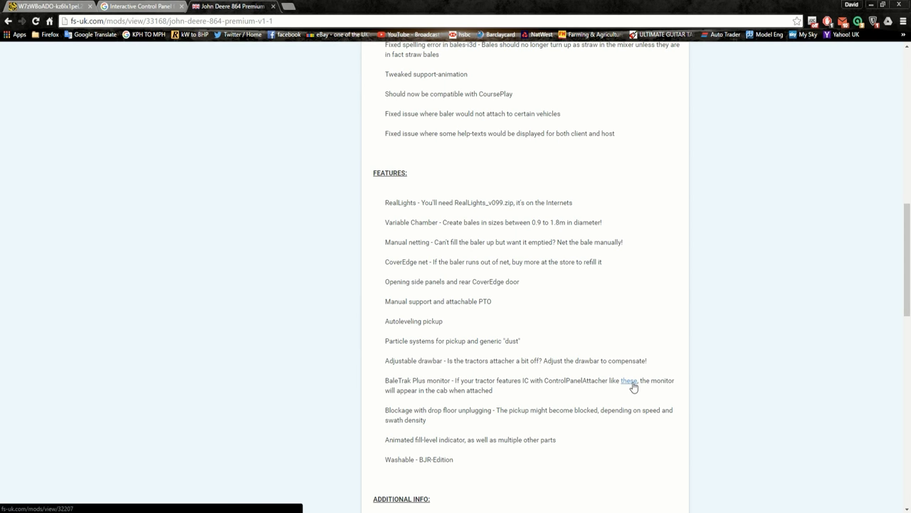
scroll(547, 378, down, 3)
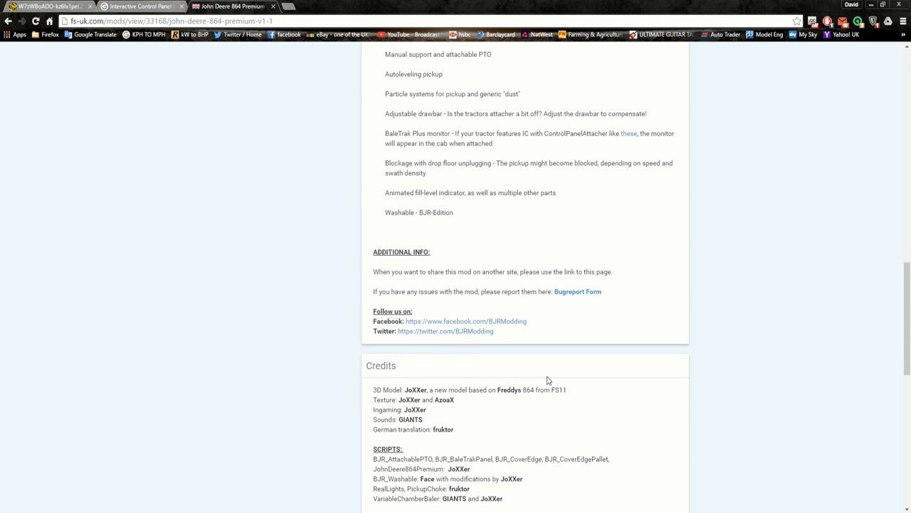
scroll(537, 367, up, 4)
scroll(537, 368, up, 3)
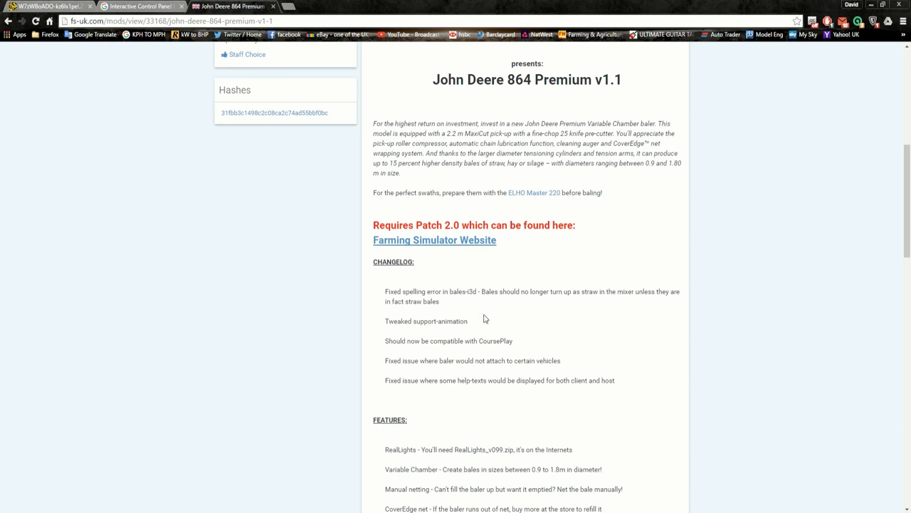
scroll(484, 319, down, 3)
click(629, 430)
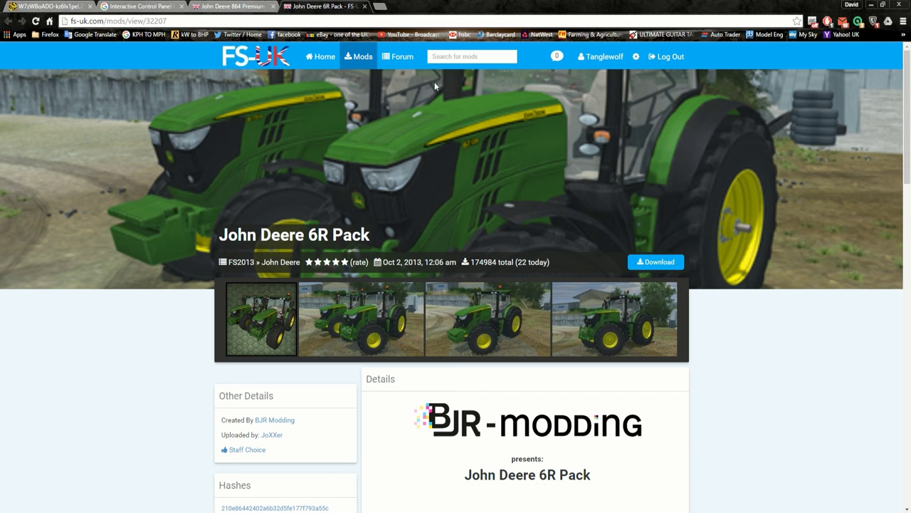
Step: Compare the John Deere 864 Premium and 6R Pack pages, unmute the microphone, then minimize Chrome
scroll(435, 87, down, 1)
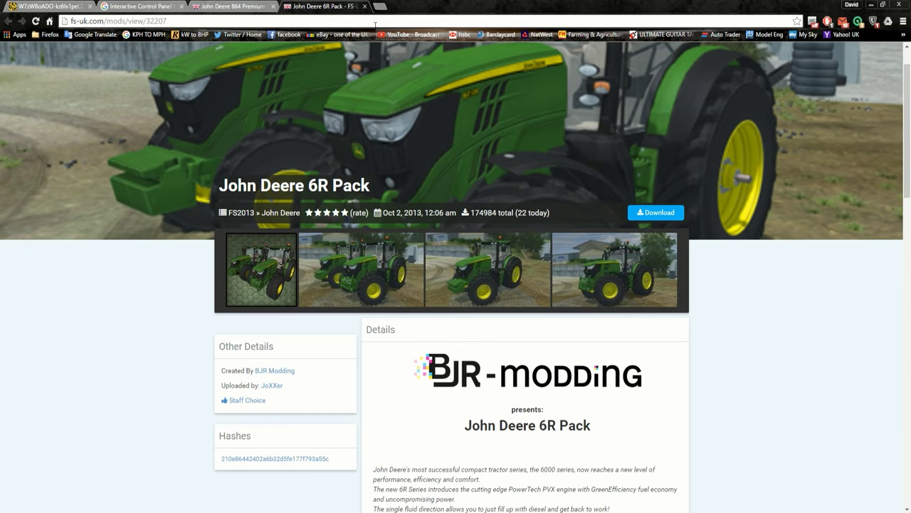
click(231, 6)
scroll(358, 225, up, 5)
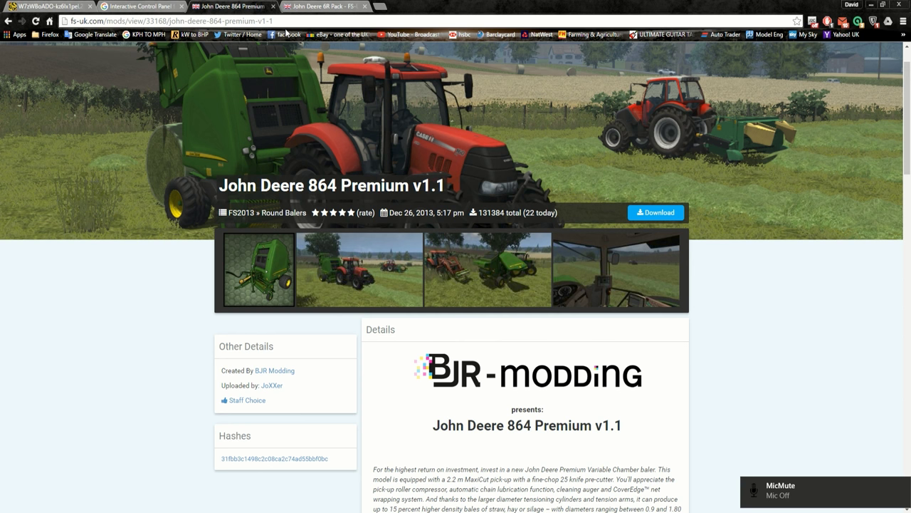
key(ctrl+alt+m)
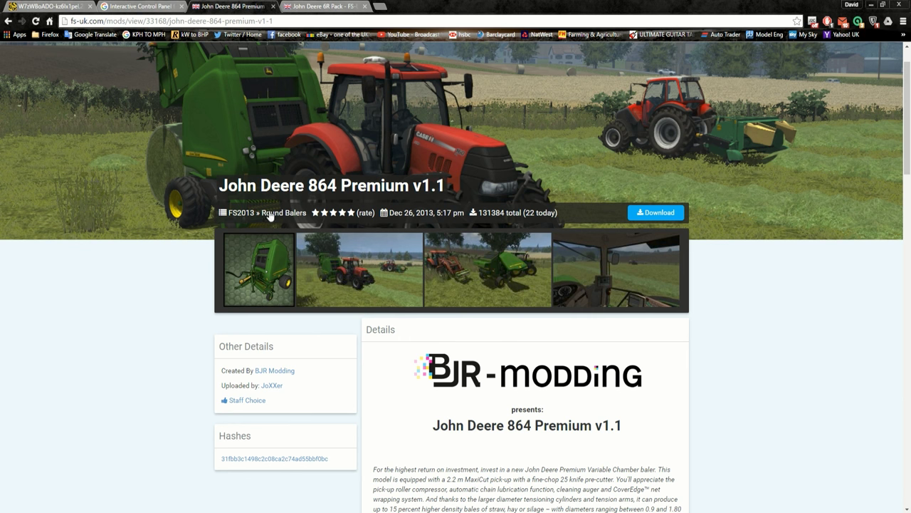
click(321, 6)
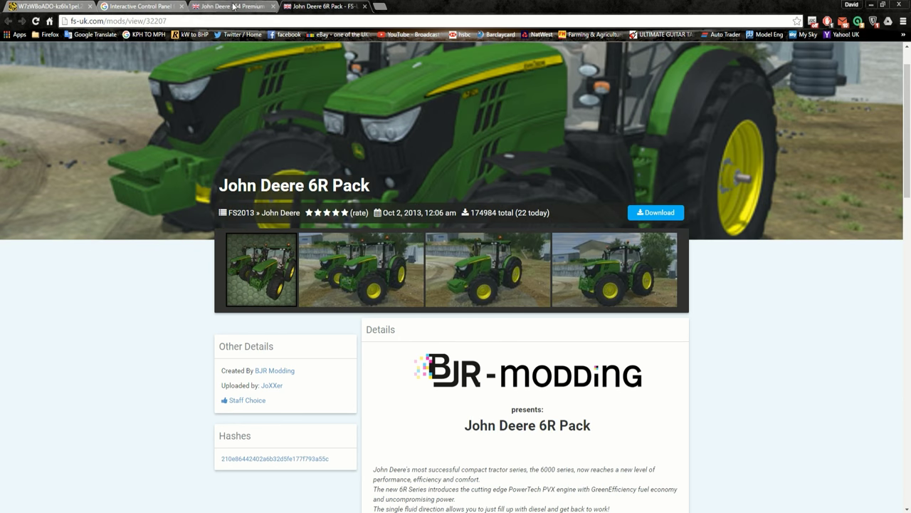
click(169, 7)
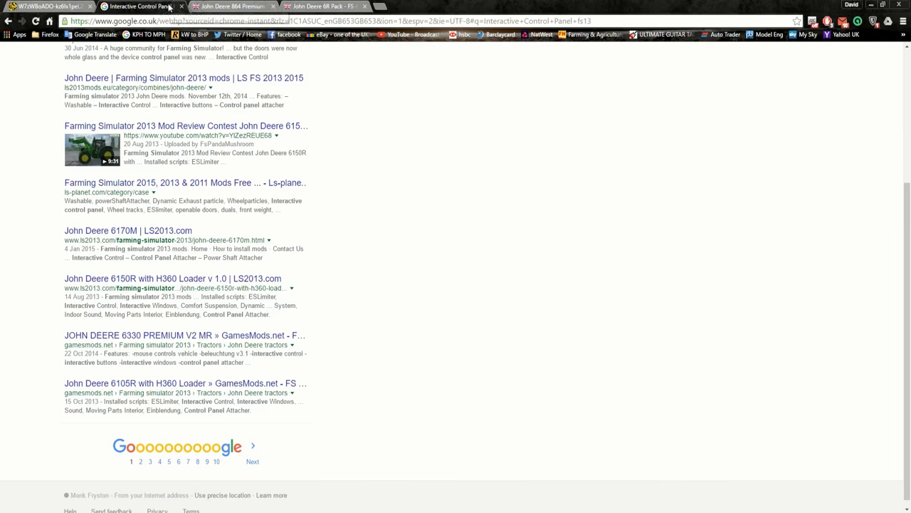
click(229, 6)
click(299, 10)
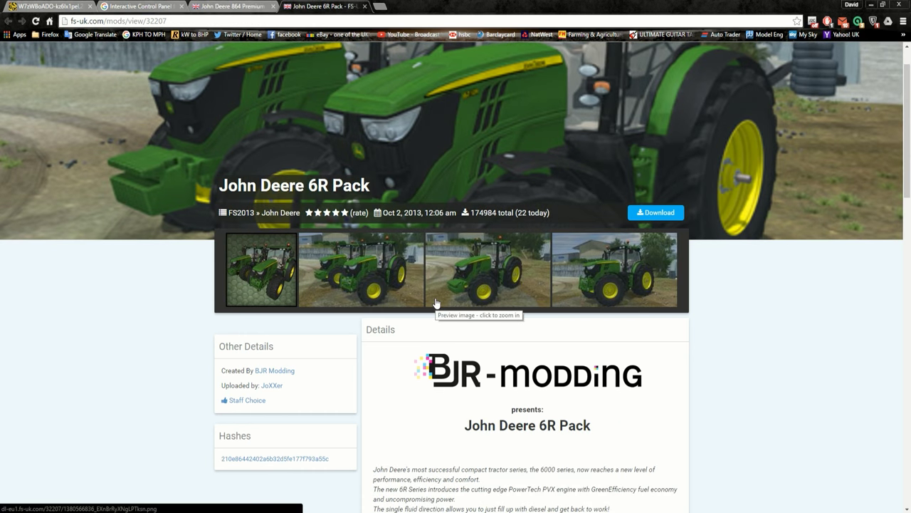
click(871, 4)
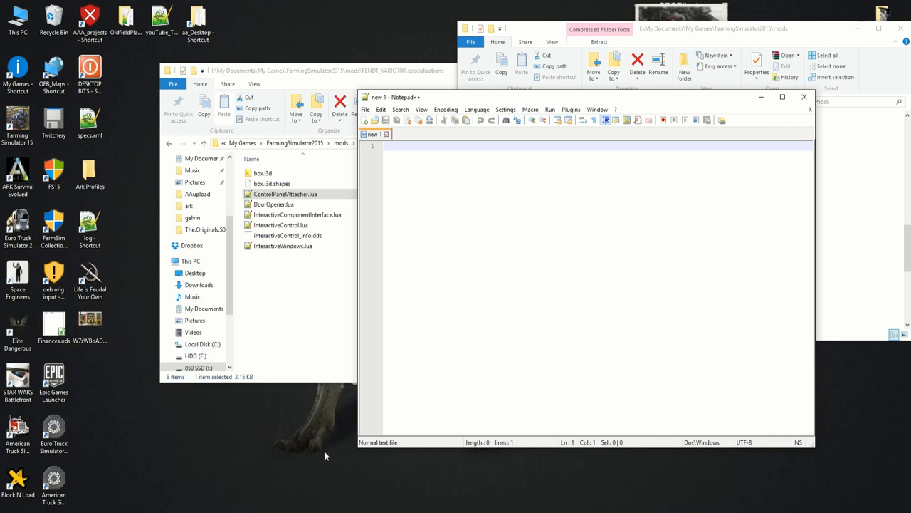
Step: Close Notepad++, check the ICcontrolPanelAttachers nodes, save FENDTVARIO700.i3d and close GIANTS Editor
click(803, 96)
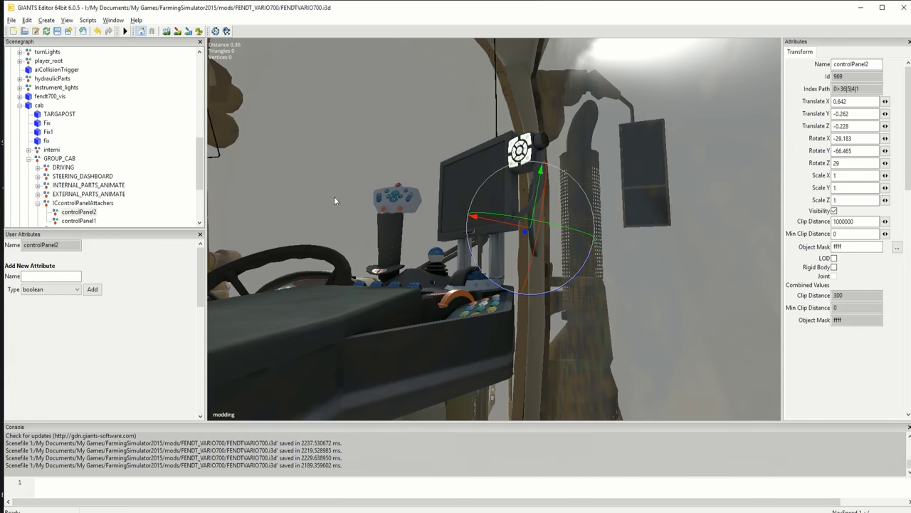
click(71, 203)
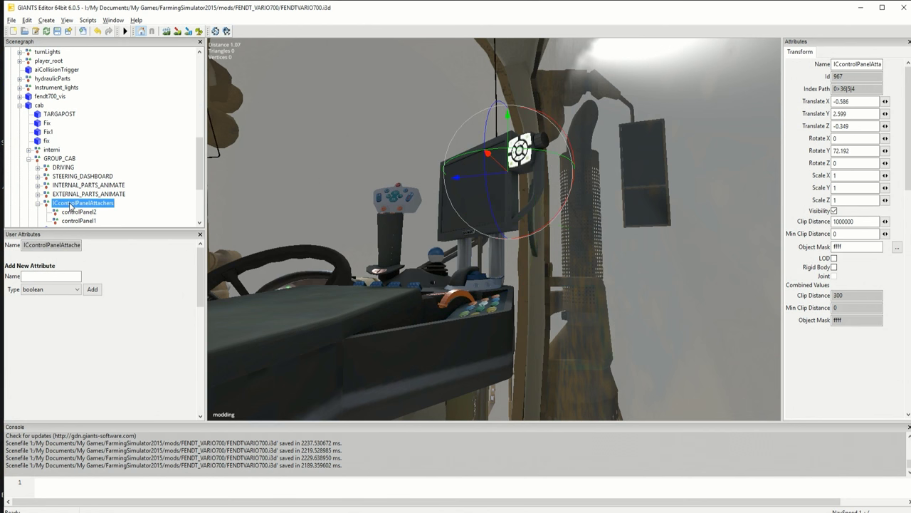
click(74, 212)
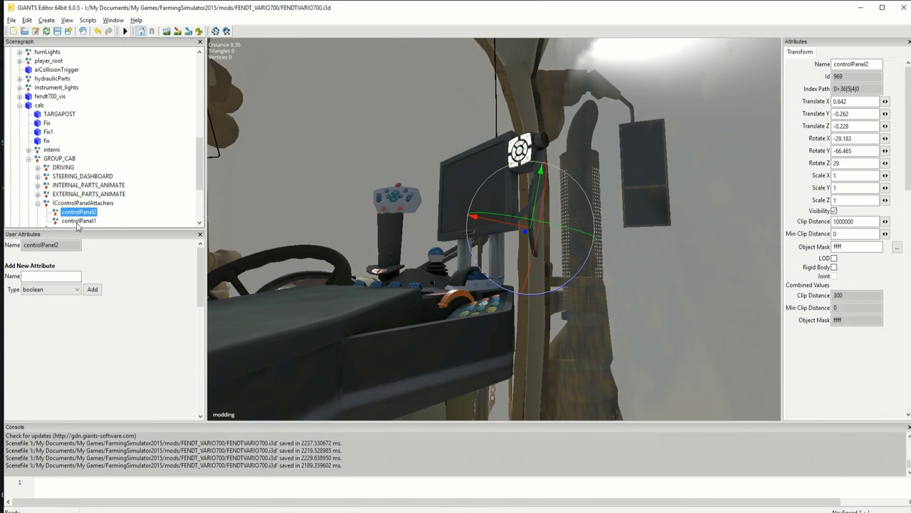
click(78, 221)
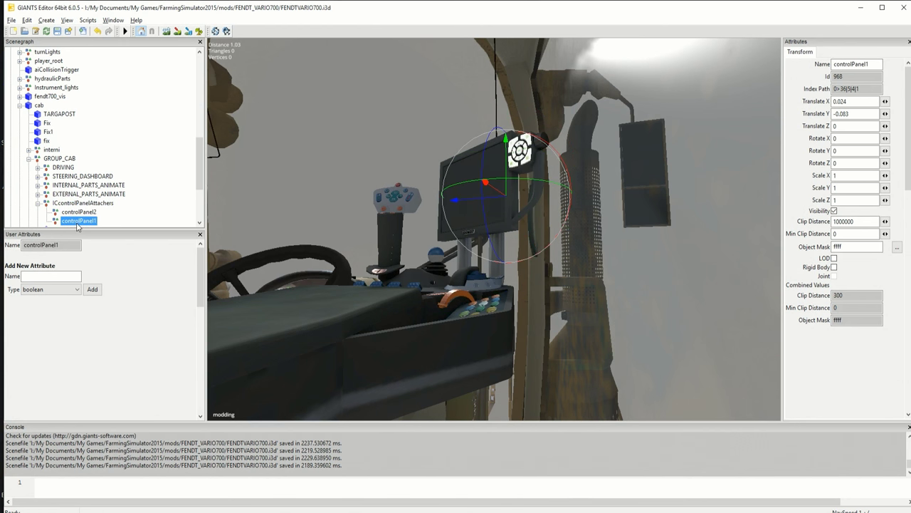
click(58, 33)
click(901, 10)
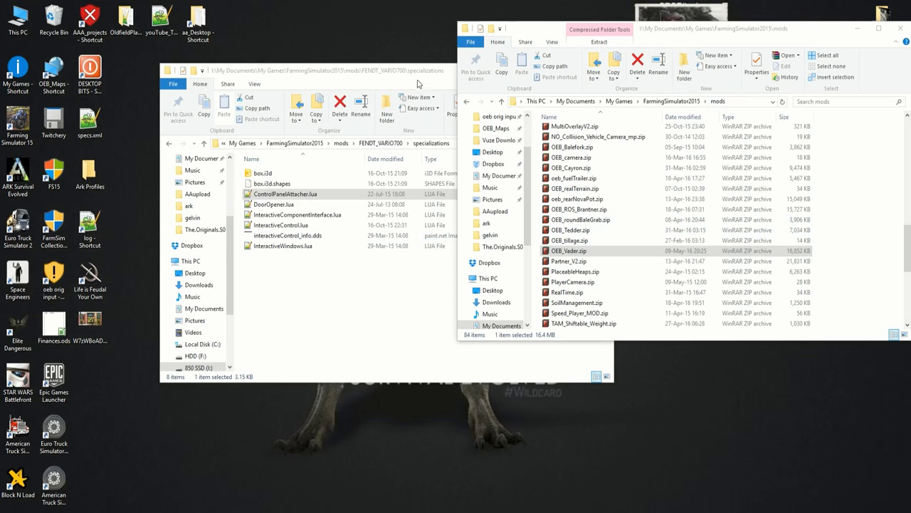
Step: Open FENDTVARIO716C.xml from the FENDT_VARIO700 folder and inspect its two controlPanels entries and indices
click(371, 143)
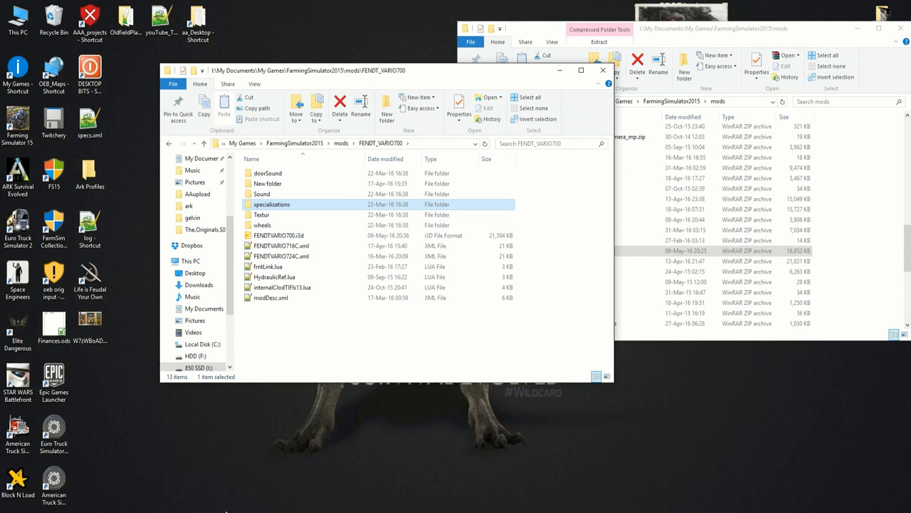
double_click(284, 245)
scroll(284, 245, down, 9)
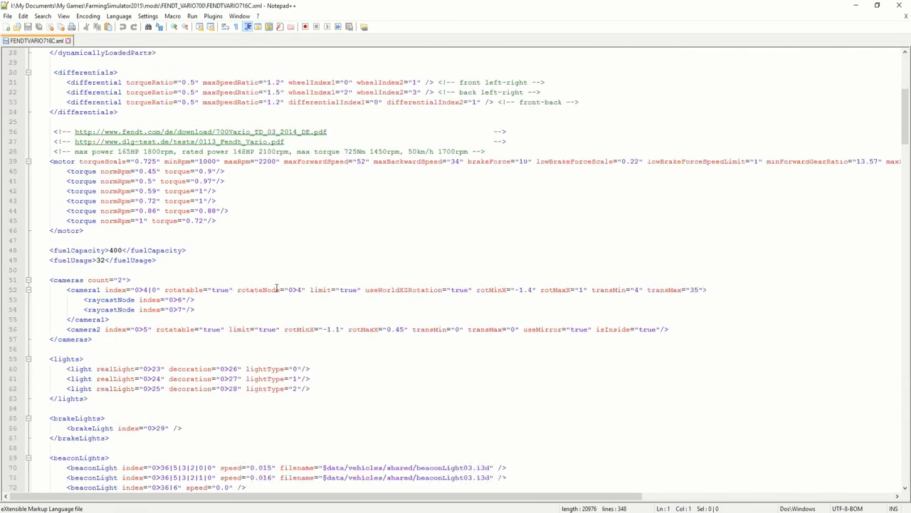
scroll(278, 287, down, 10)
scroll(278, 287, down, 11)
scroll(276, 287, down, 11)
scroll(275, 287, down, 9)
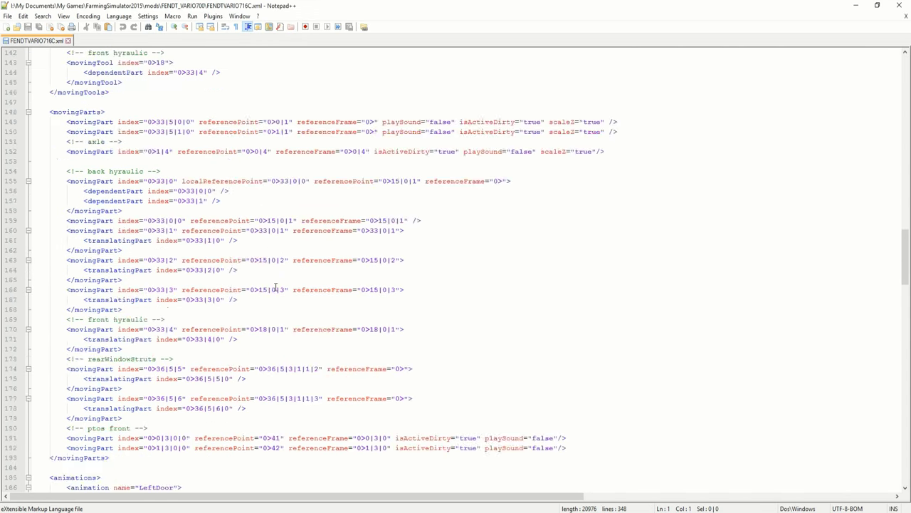
scroll(276, 286, down, 8)
scroll(276, 287, down, 8)
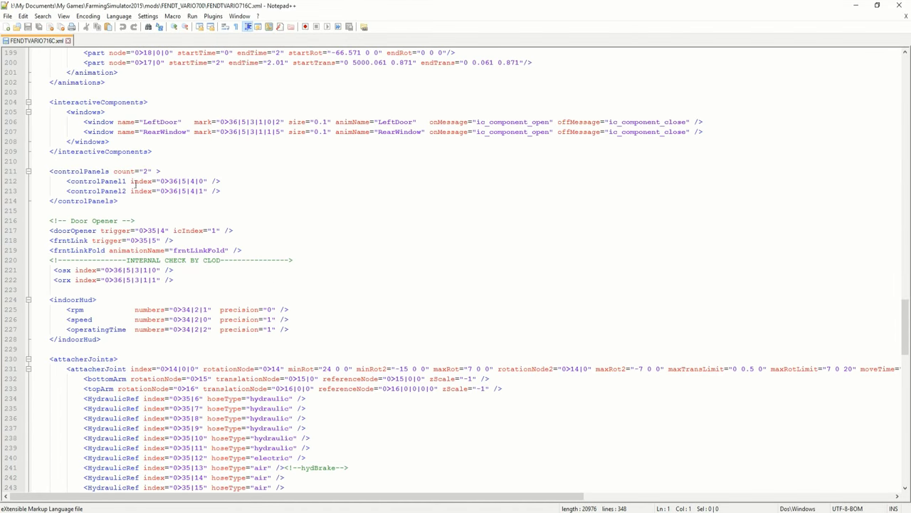
click(92, 171)
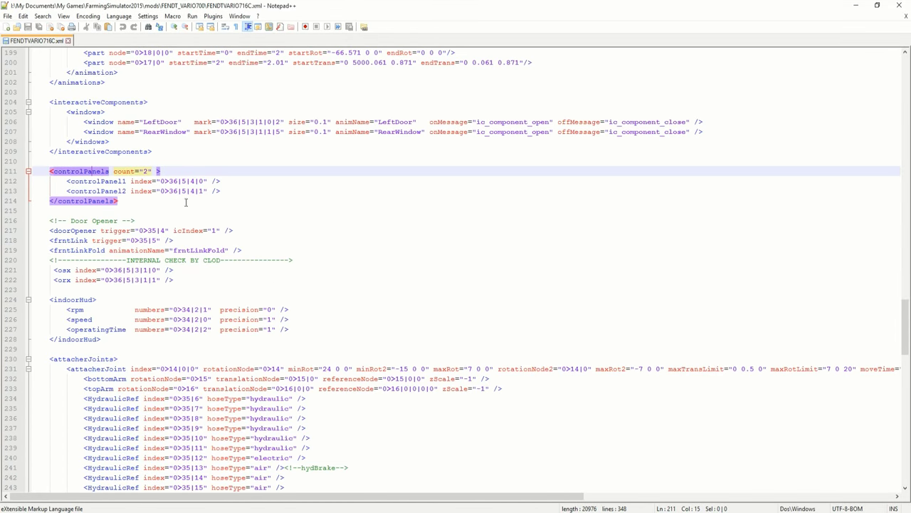
Step: Open modDesc.xml and confirm controlPanelAttacher is registered as a specialization and in the vehicle type
click(855, 5)
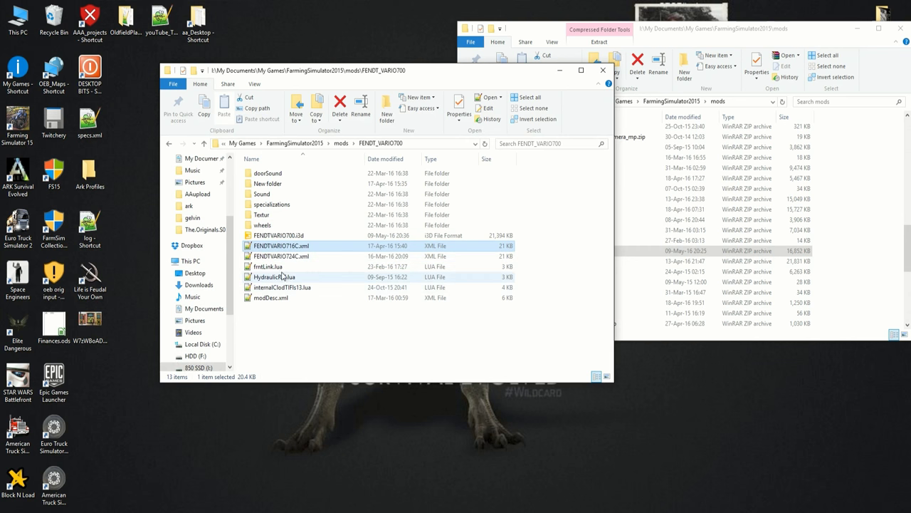
double_click(270, 299)
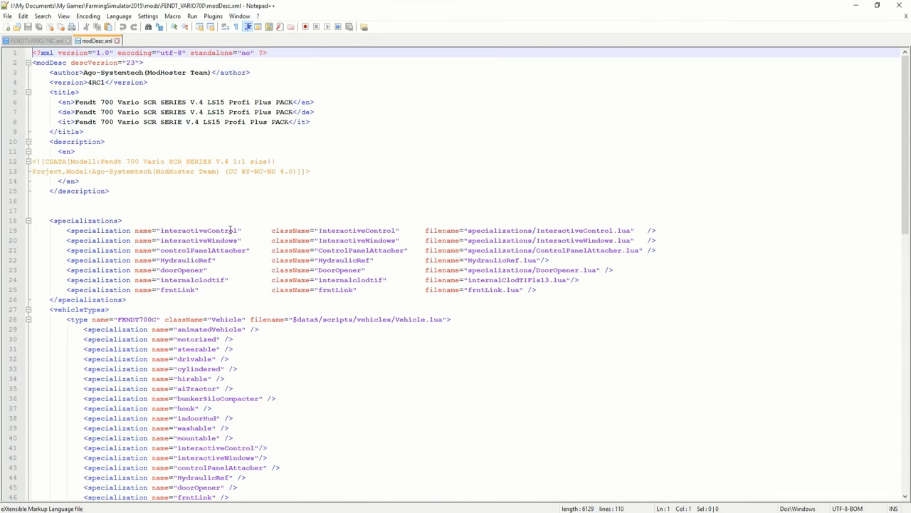
click(223, 250)
scroll(301, 368, down, 5)
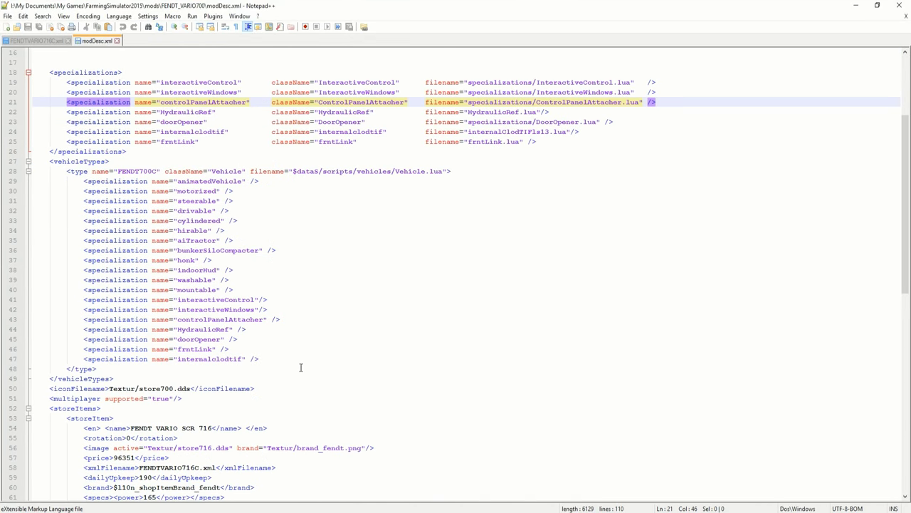
click(223, 319)
scroll(221, 321, down, 5)
scroll(306, 360, down, 5)
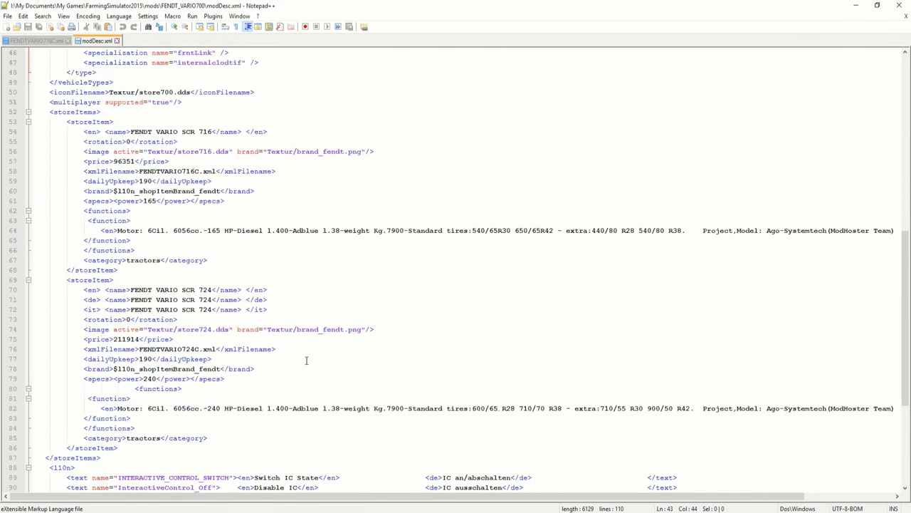
scroll(306, 361, down, 4)
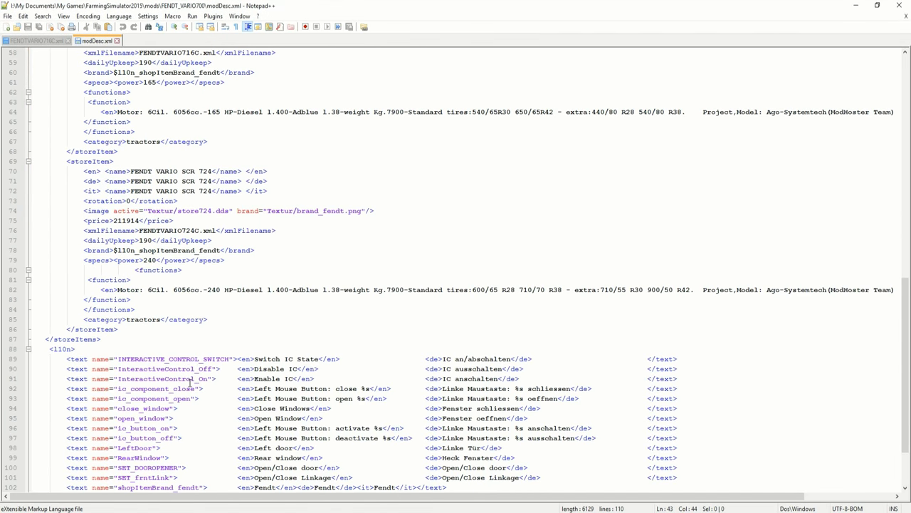
scroll(196, 415, down, 2)
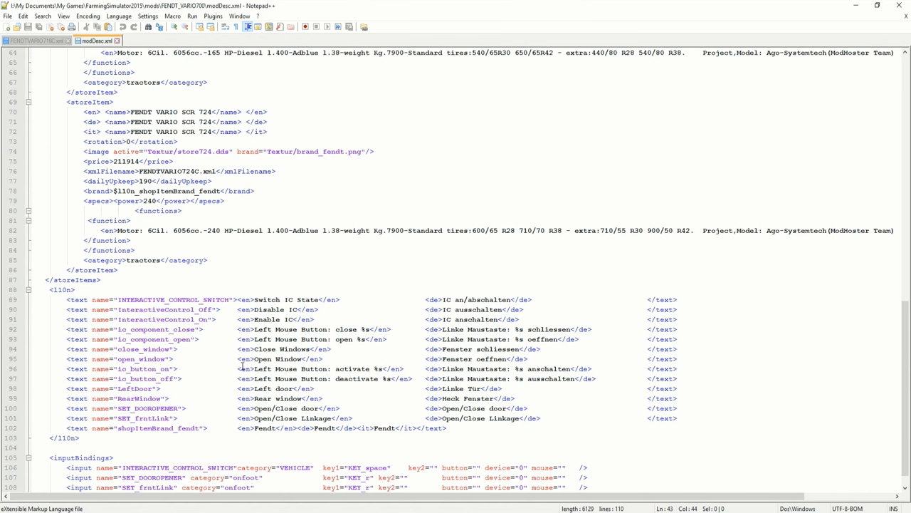
scroll(214, 376, down, 1)
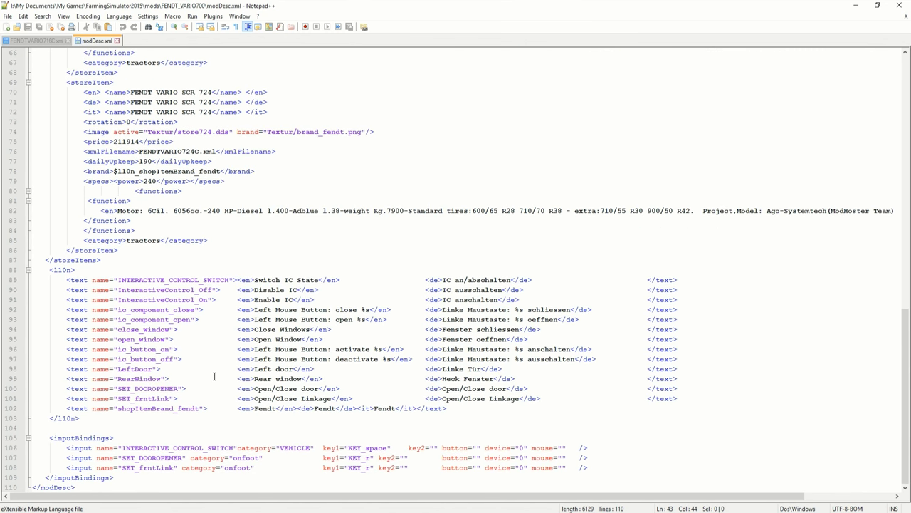
scroll(213, 376, up, 9)
scroll(145, 111, up, 6)
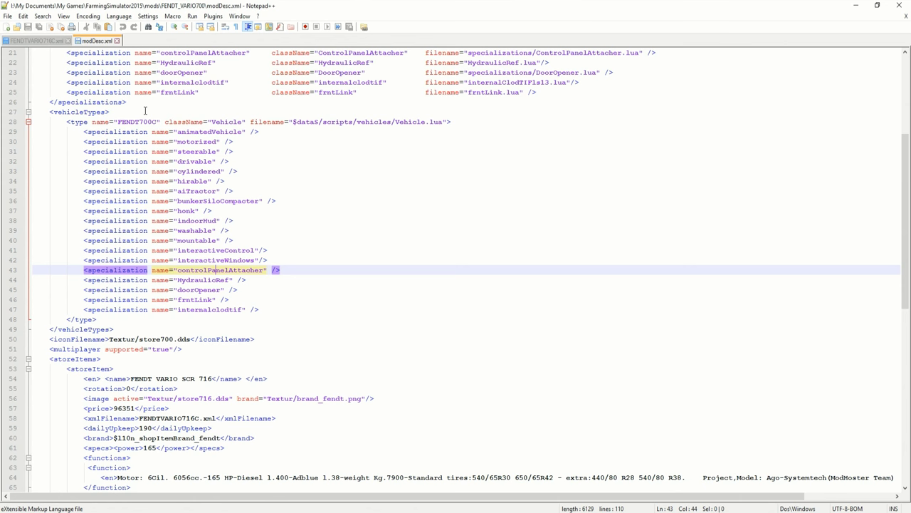
Step: Close modDesc.xml and FENDTVARIO716C.xml, then exit Notepad++
click(117, 41)
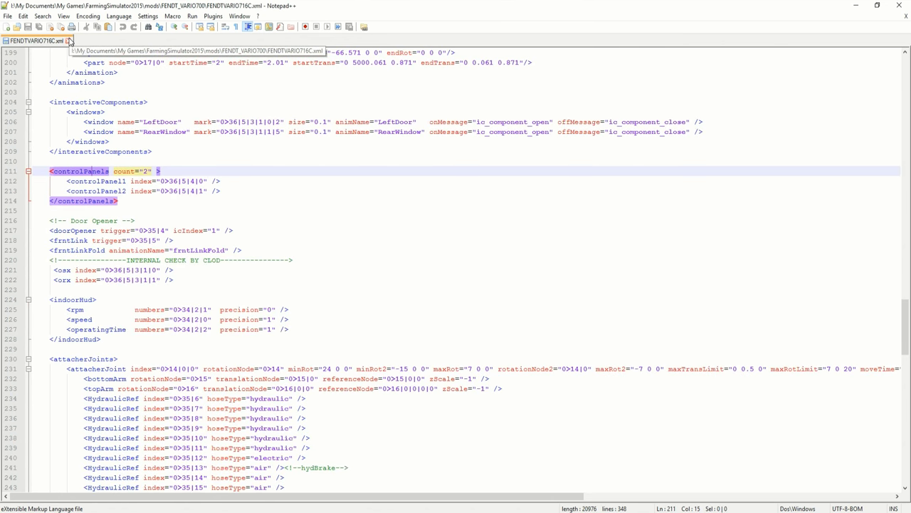
click(68, 40)
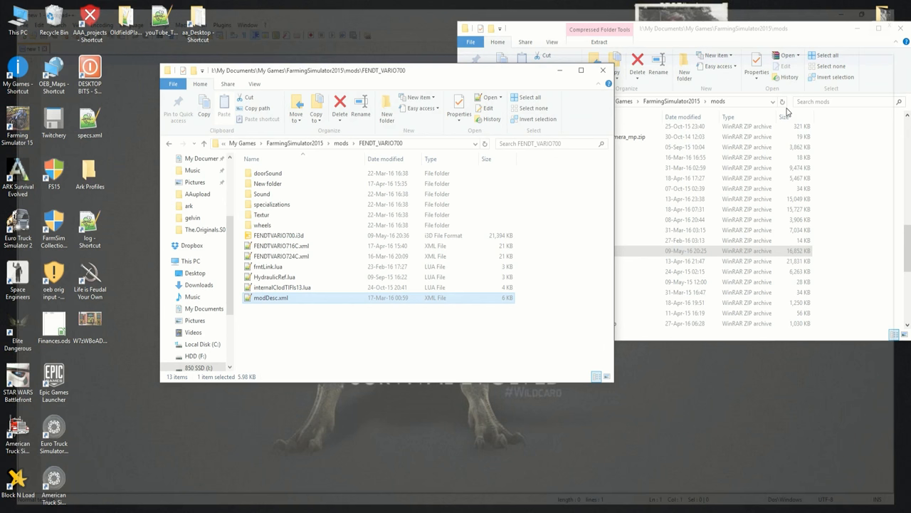
click(896, 5)
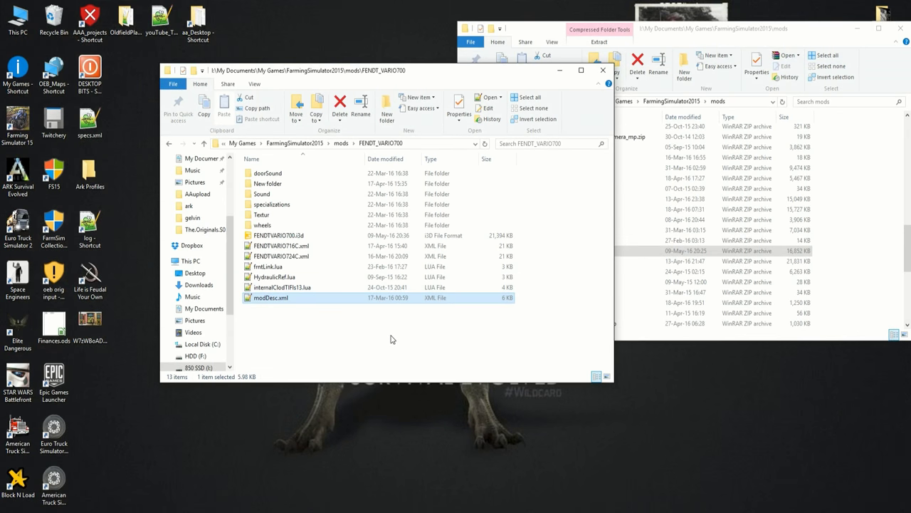